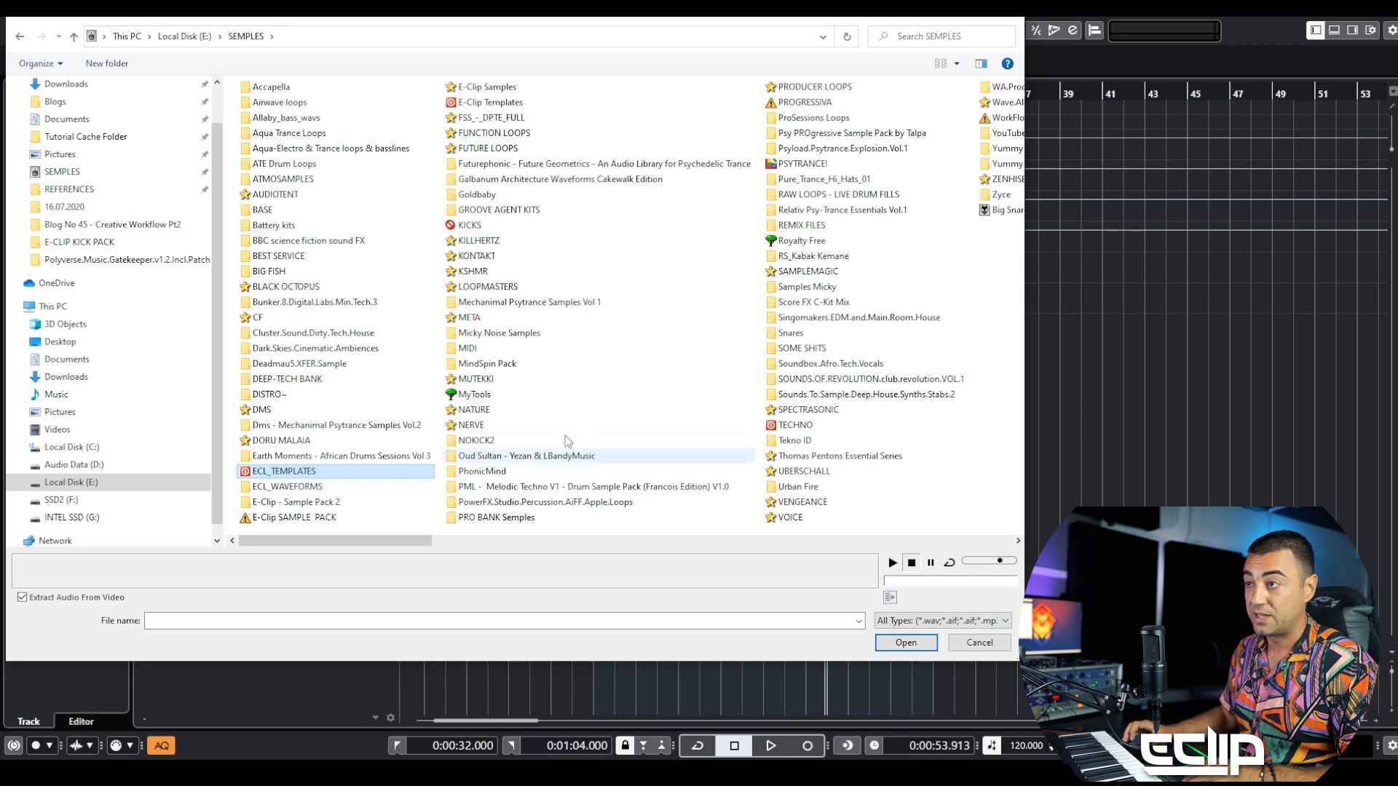
Browse to the E-CLIP KICK PACK folder inside KICKS, ECL_KICKS (TEMPLATES), KICKS.
left_click(467, 240)
double_click(467, 227)
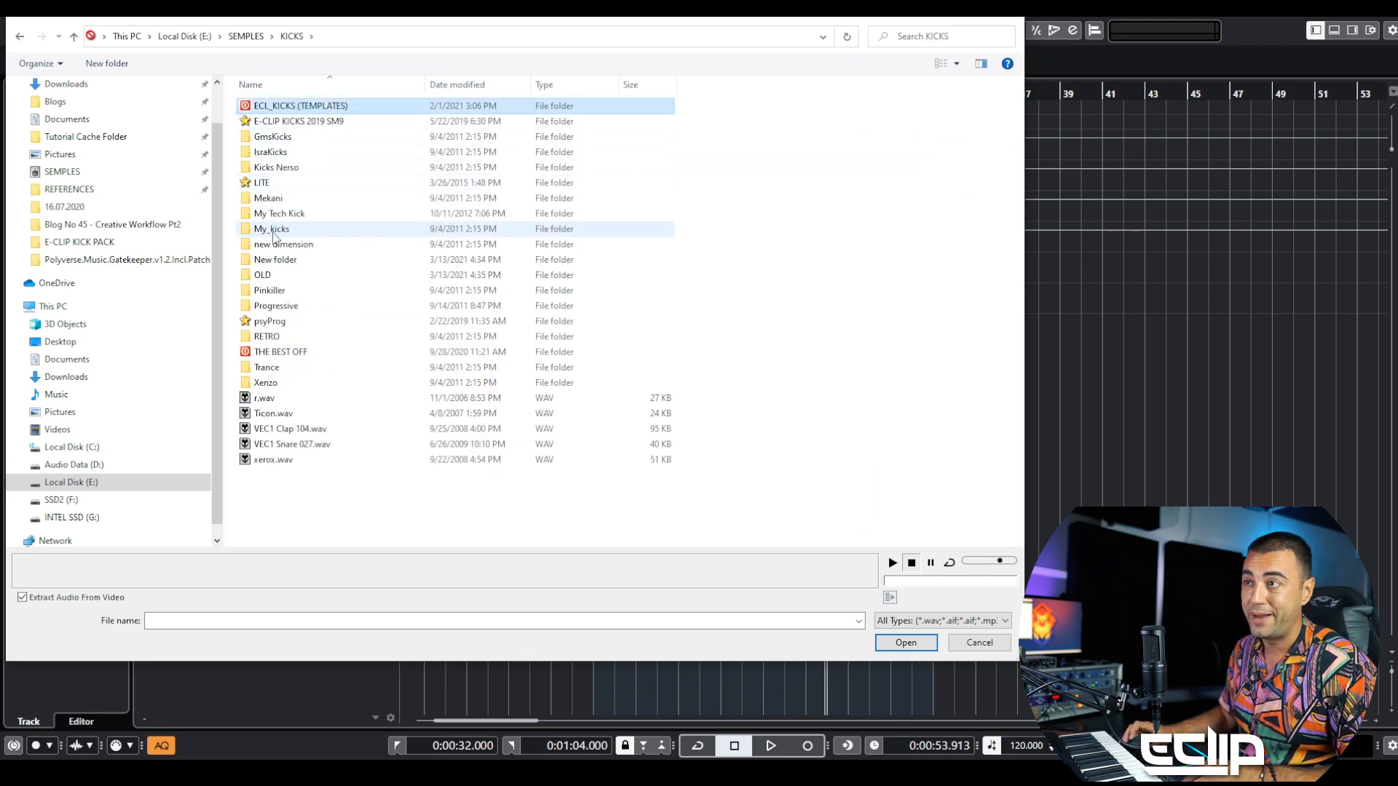
key("Return")
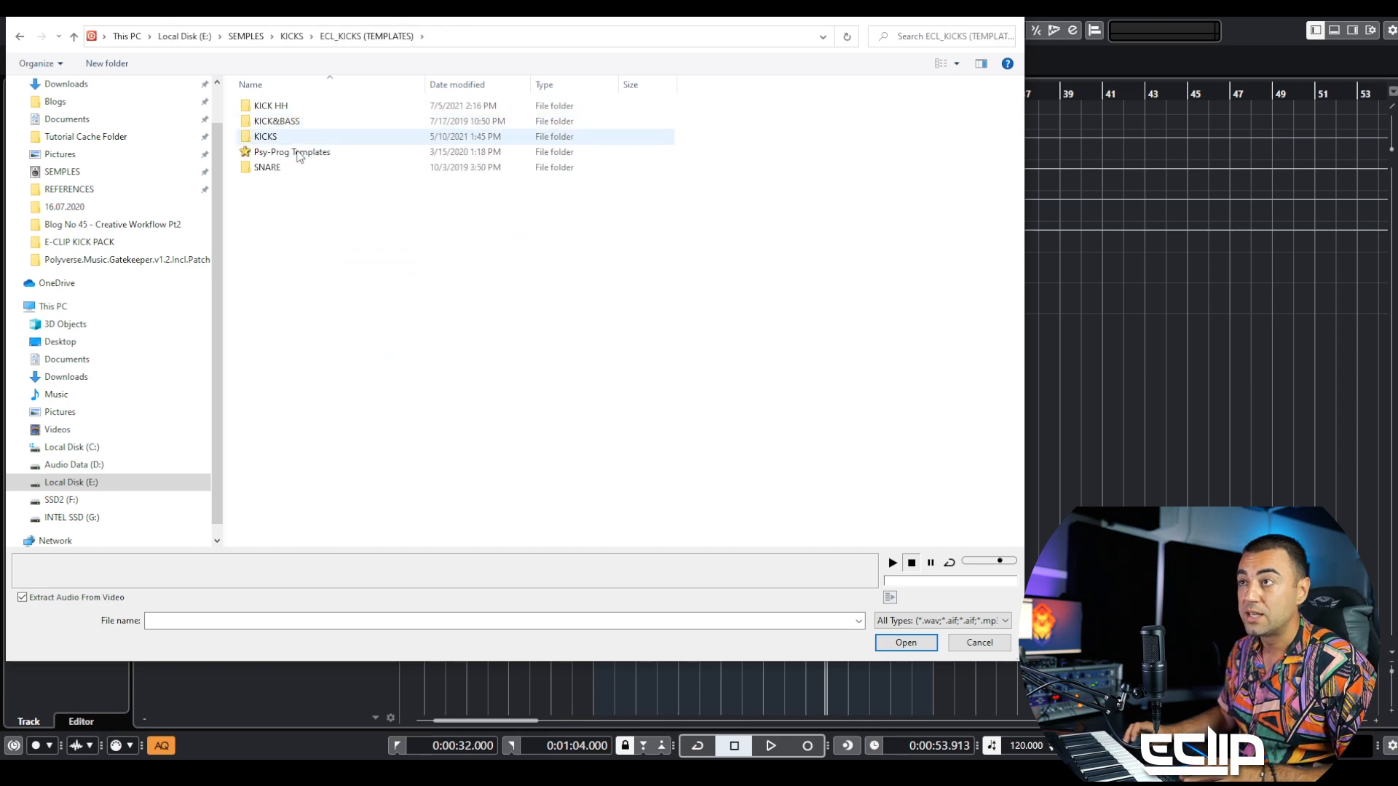
double_click(349, 139)
double_click(310, 110)
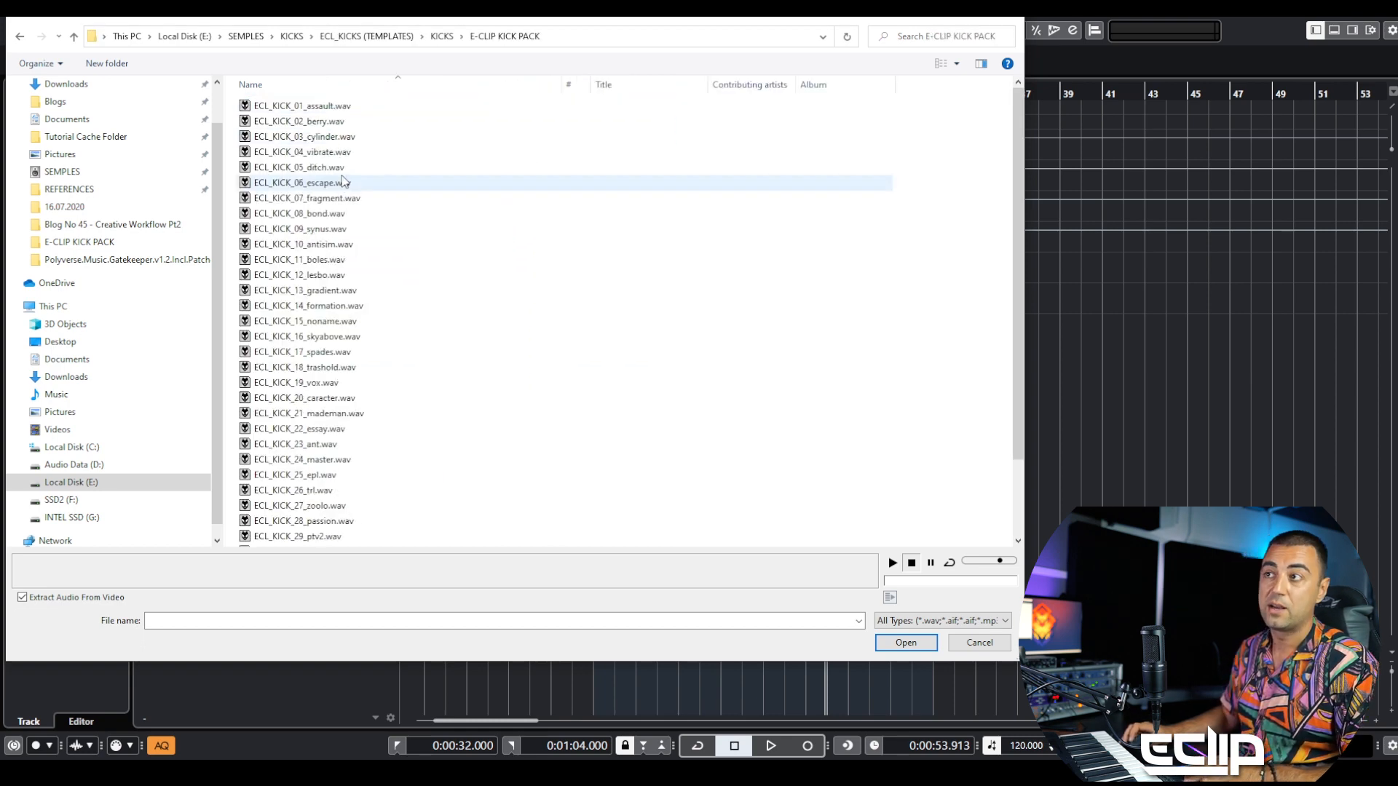
Preview the kick samples ECL_KICK_21_mademan.wav and ECL_KICK_22_essay.wav.
left_click(299, 418)
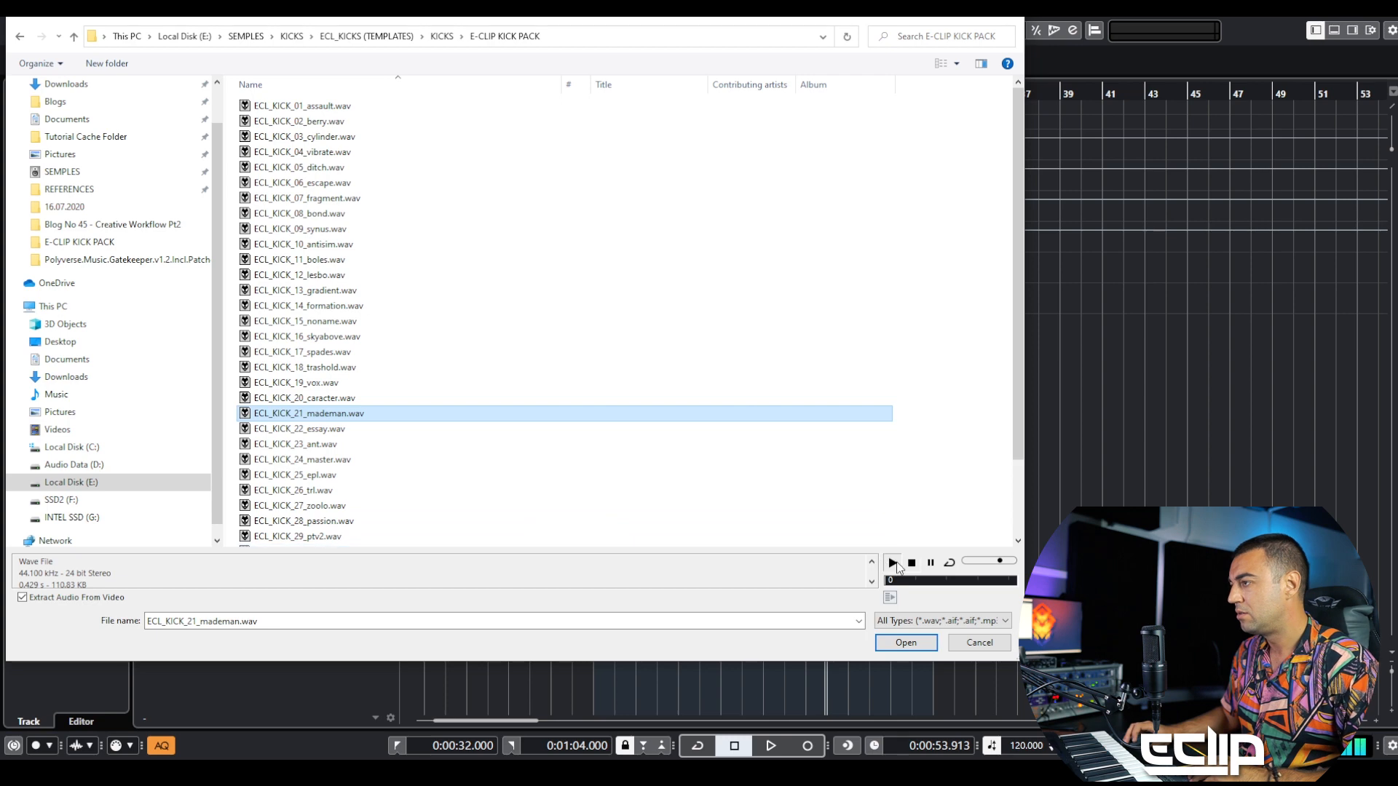
key("Down")
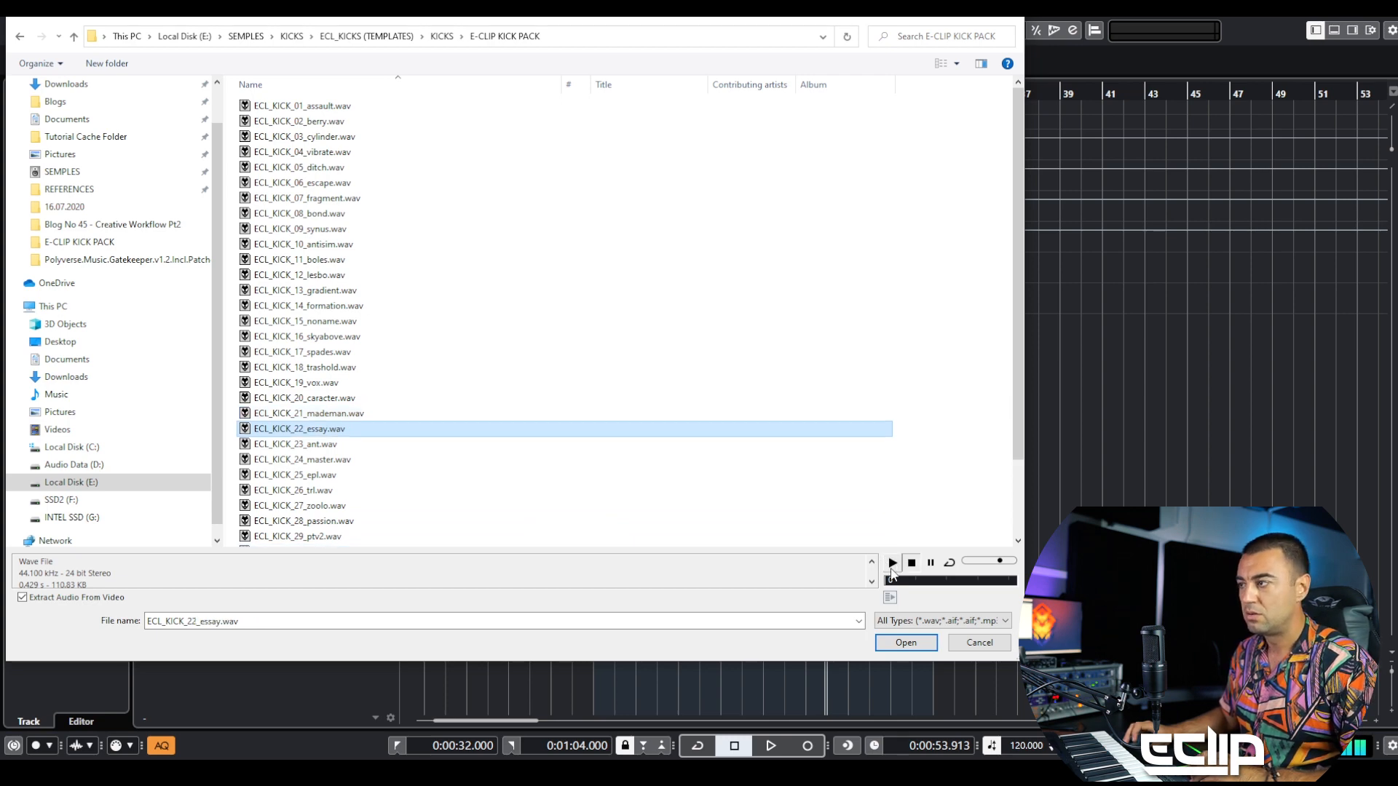
key("Up")
key("Down")
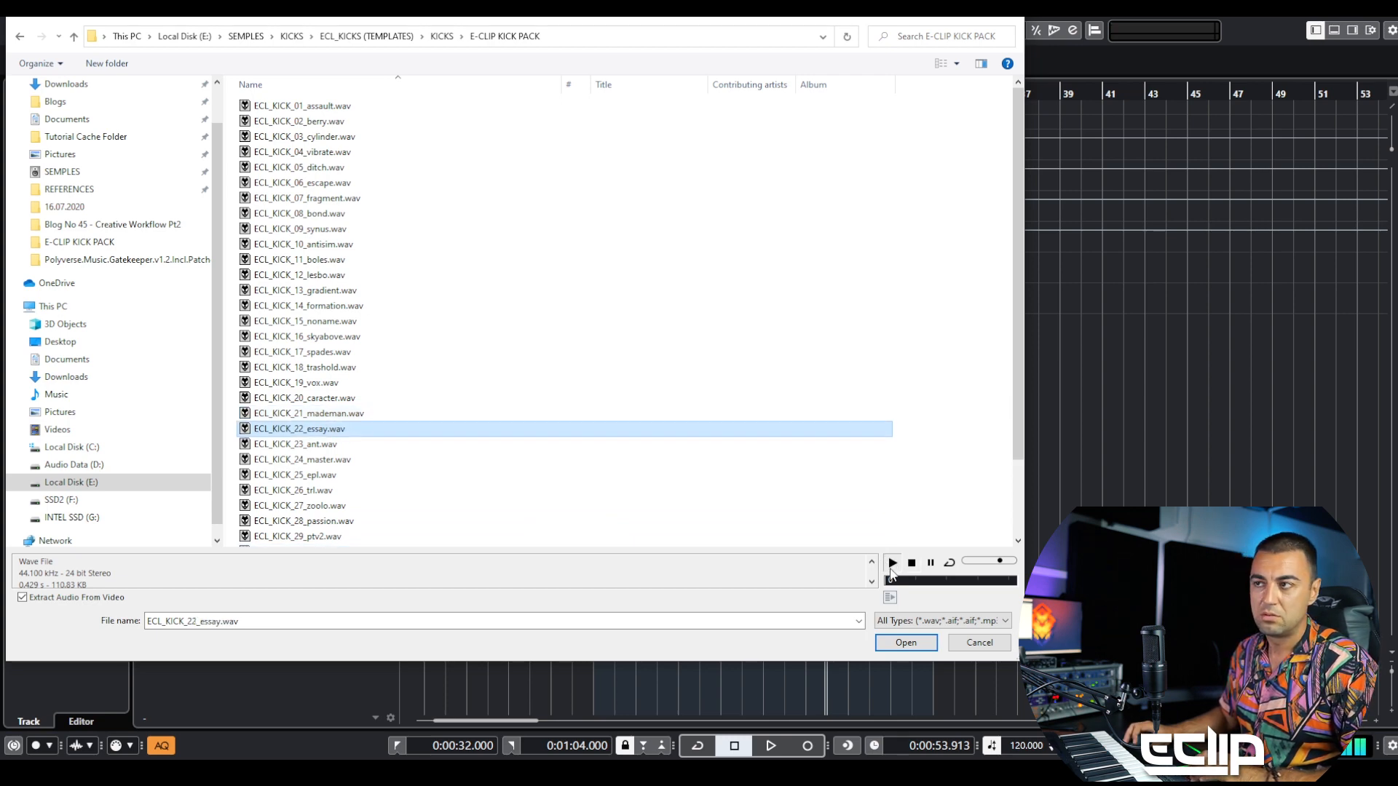
Import ECL_KICK_22_essay.wav and place it on the Audio 01 track at bar 17, dismissing the TotalMix window.
double_click(417, 435)
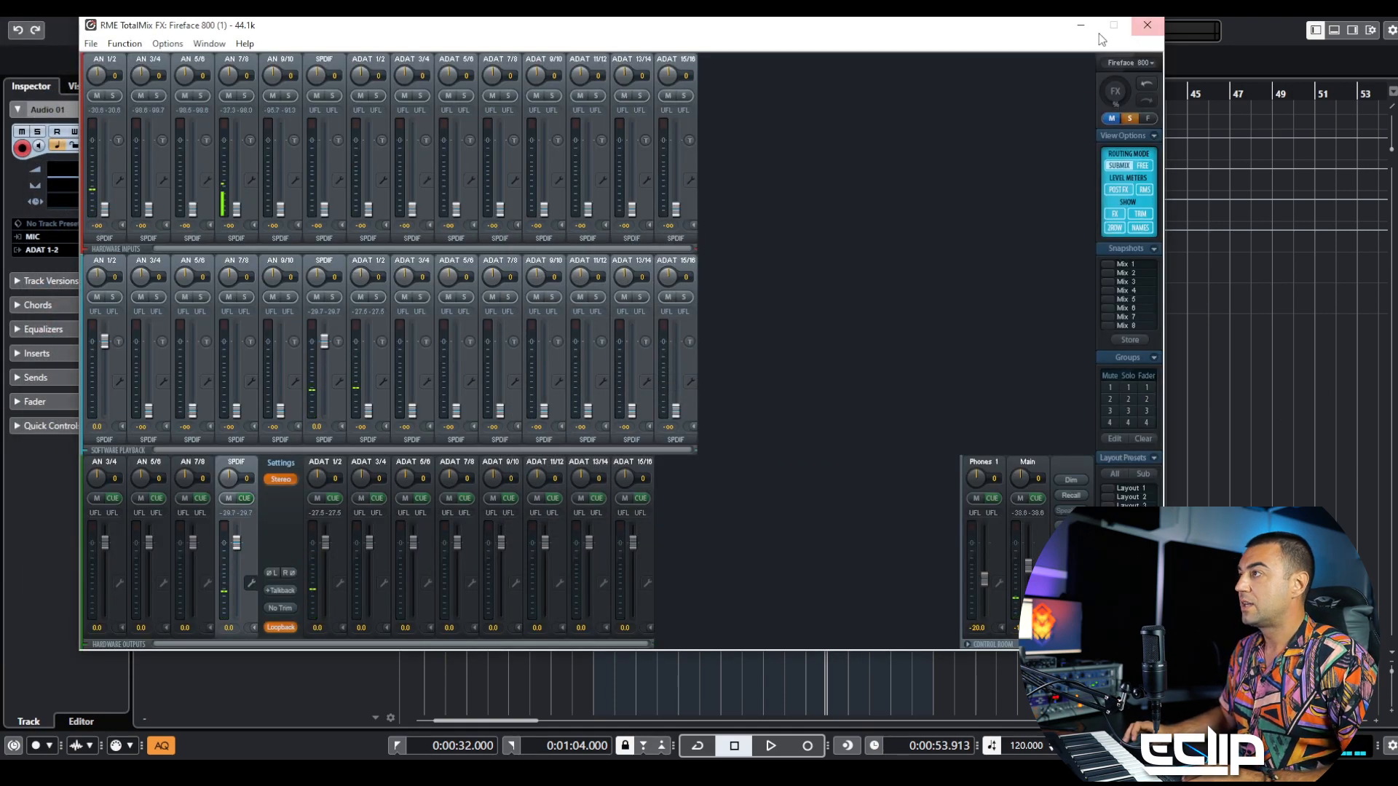
left_click(1146, 28)
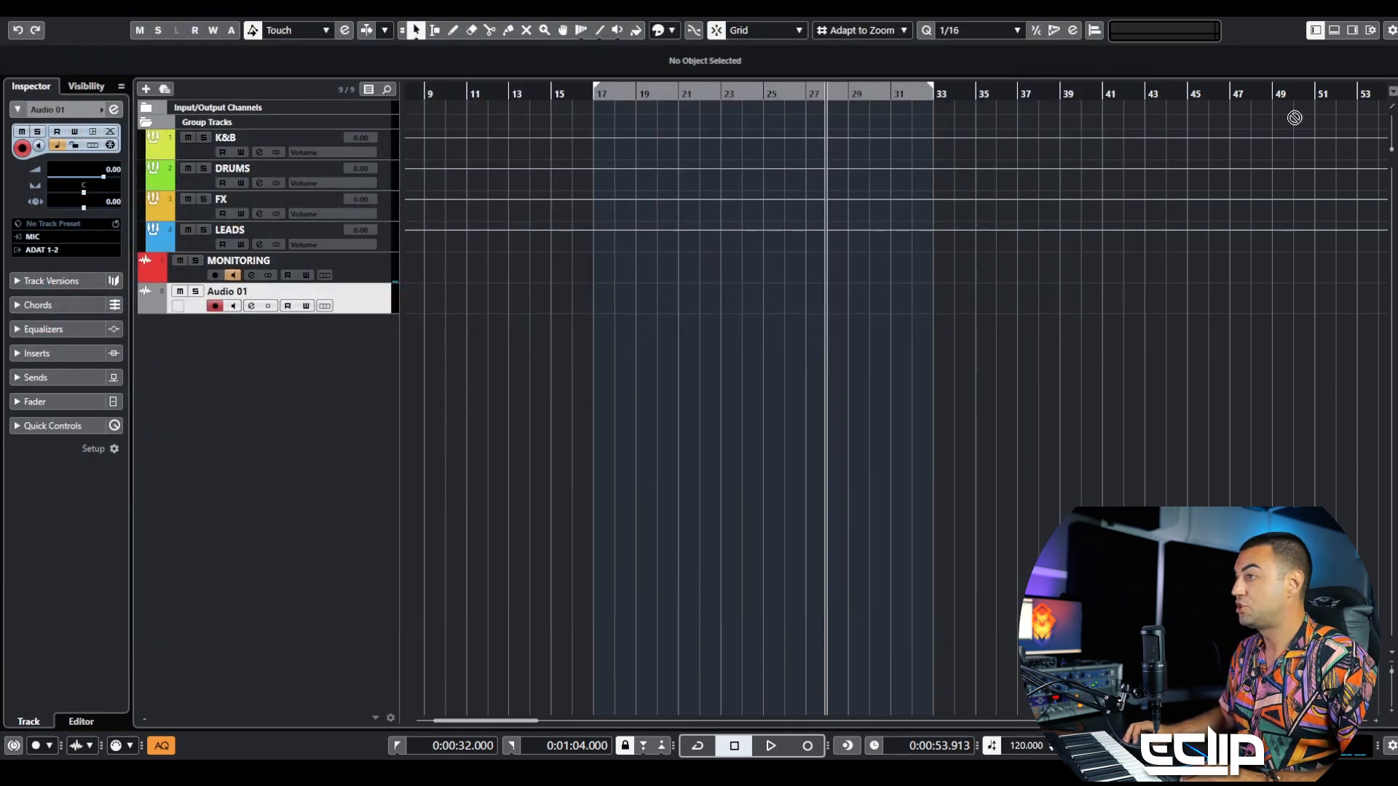
left_click_drag(1294, 118, 594, 313)
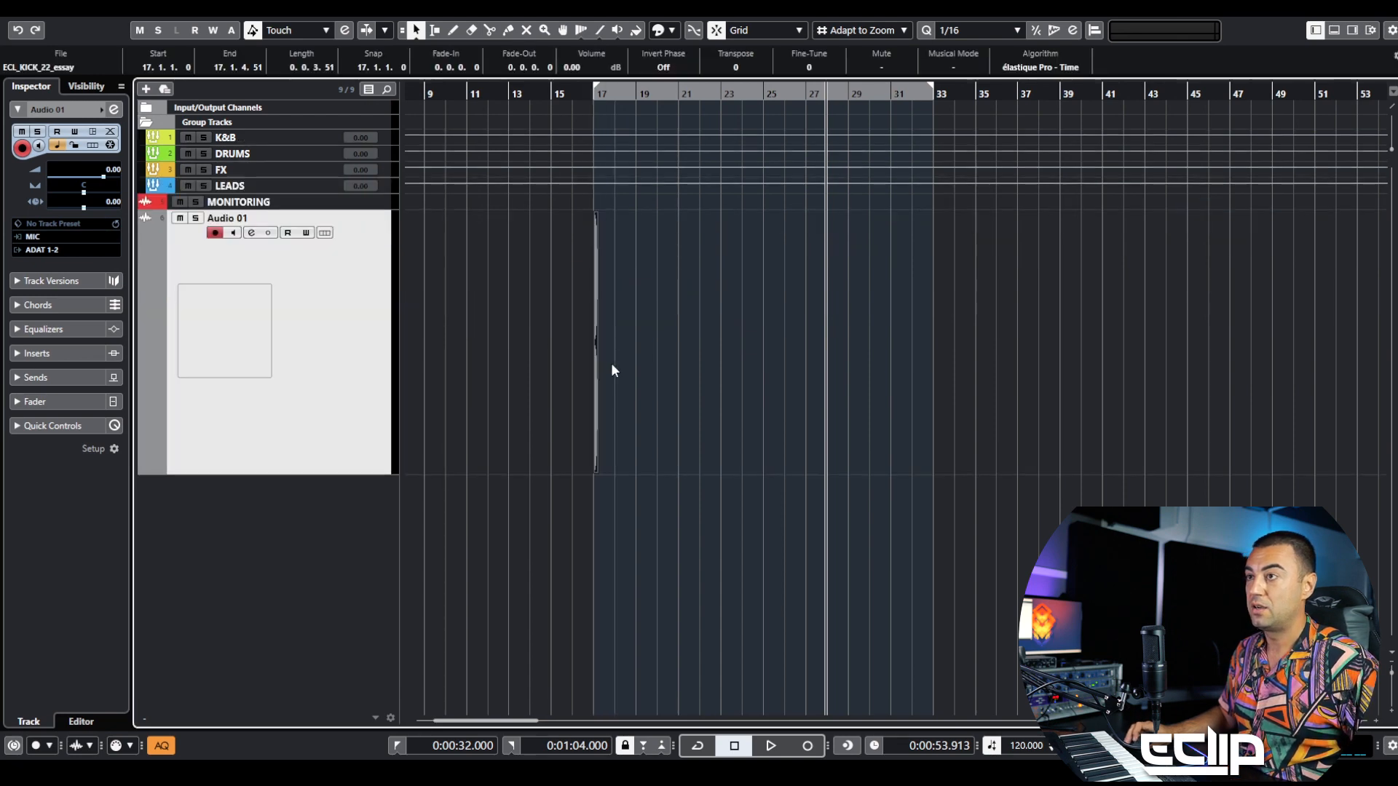
Split the kick event where its waveform dies out and delete the silent tail.
key("z")
key("z")
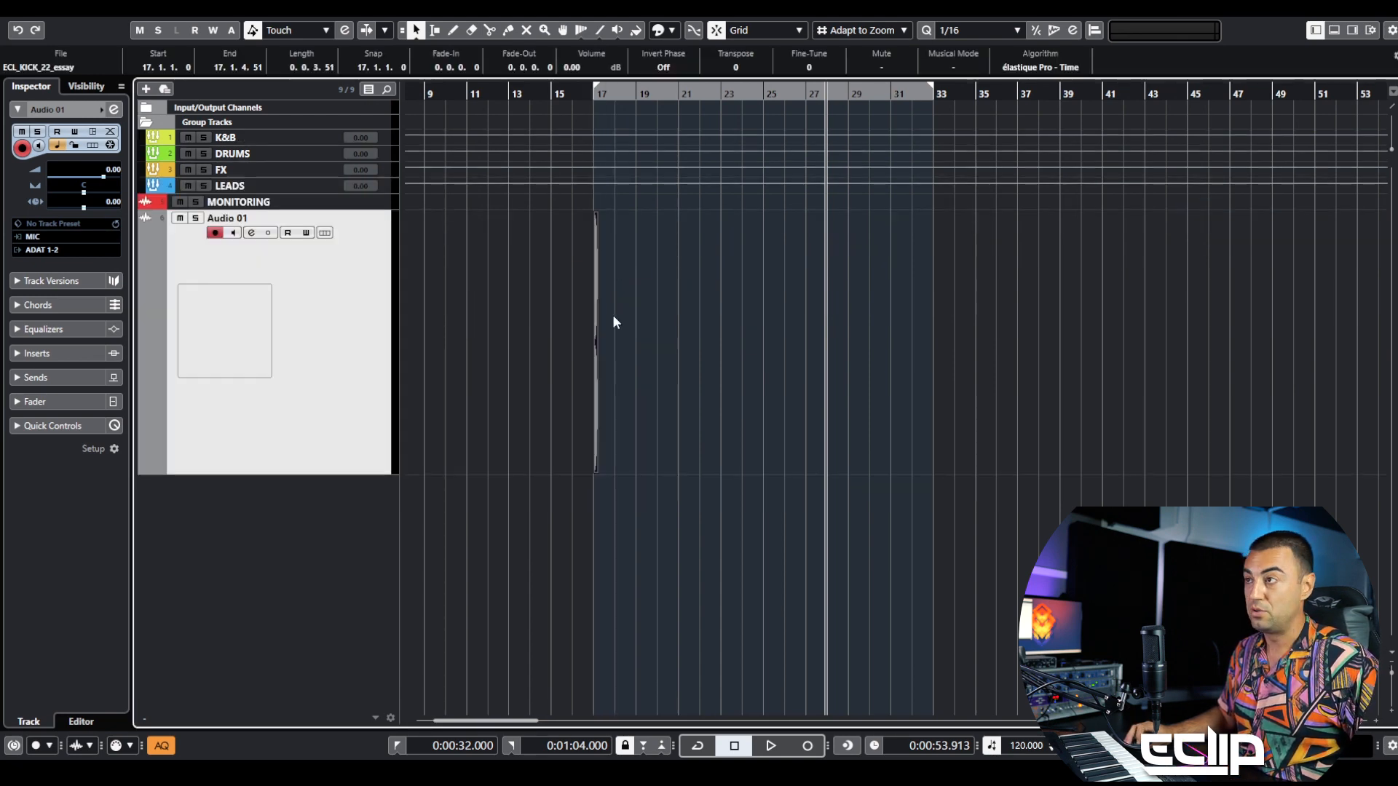
left_click(613, 316)
scroll(599, 273, "up", 8)
scroll(848, 250, "left", 5)
scroll(874, 256, "up", 8)
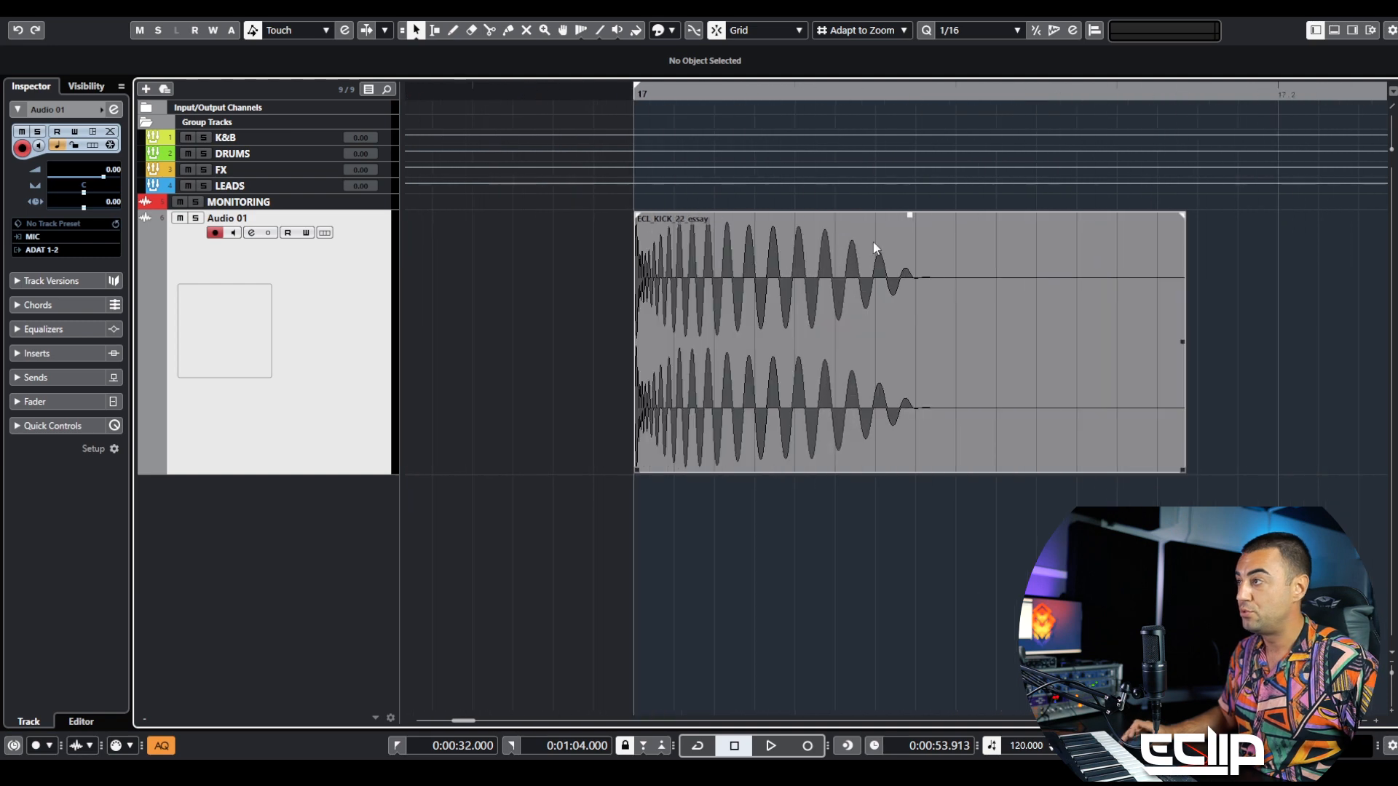
key("3")
left_click(907, 292)
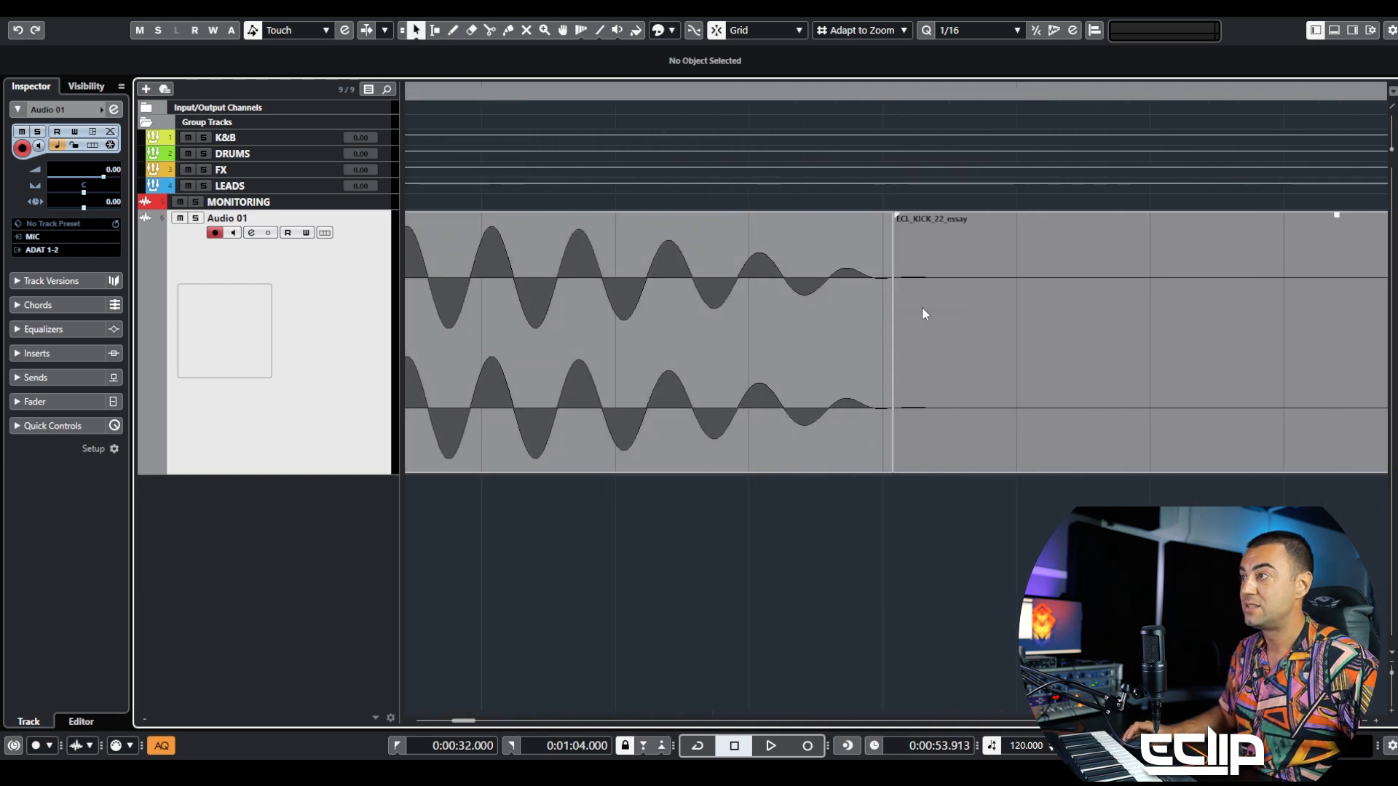
key("1")
scroll(898, 335, "down", 5)
left_click(999, 318)
key("Delete")
Bounce the trimmed kick event and add a fade-out of about 0.0.0.12 at its end.
left_click(792, 297)
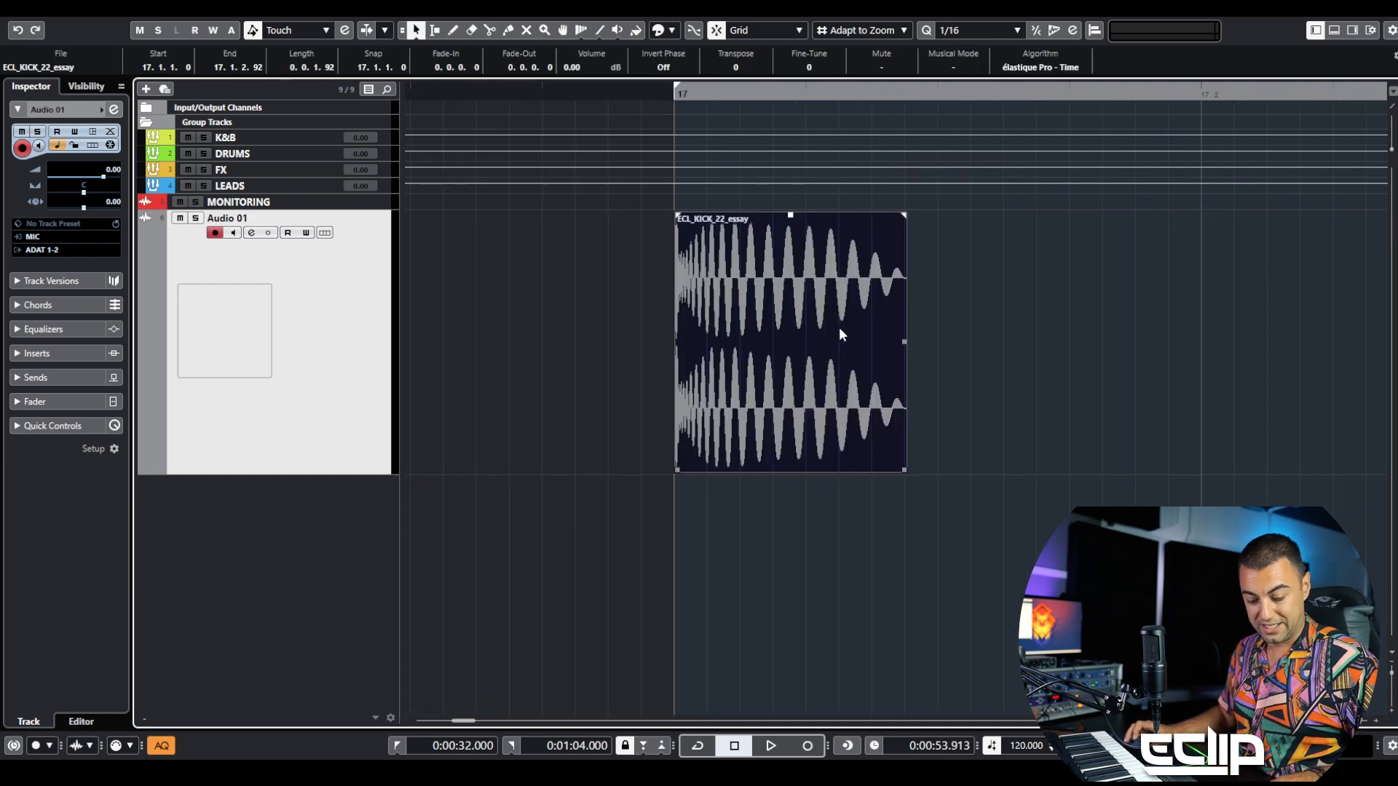
key("b")
key("Return")
left_click_drag(904, 215, 892, 216)
scroll(718, 313, "down", 5)
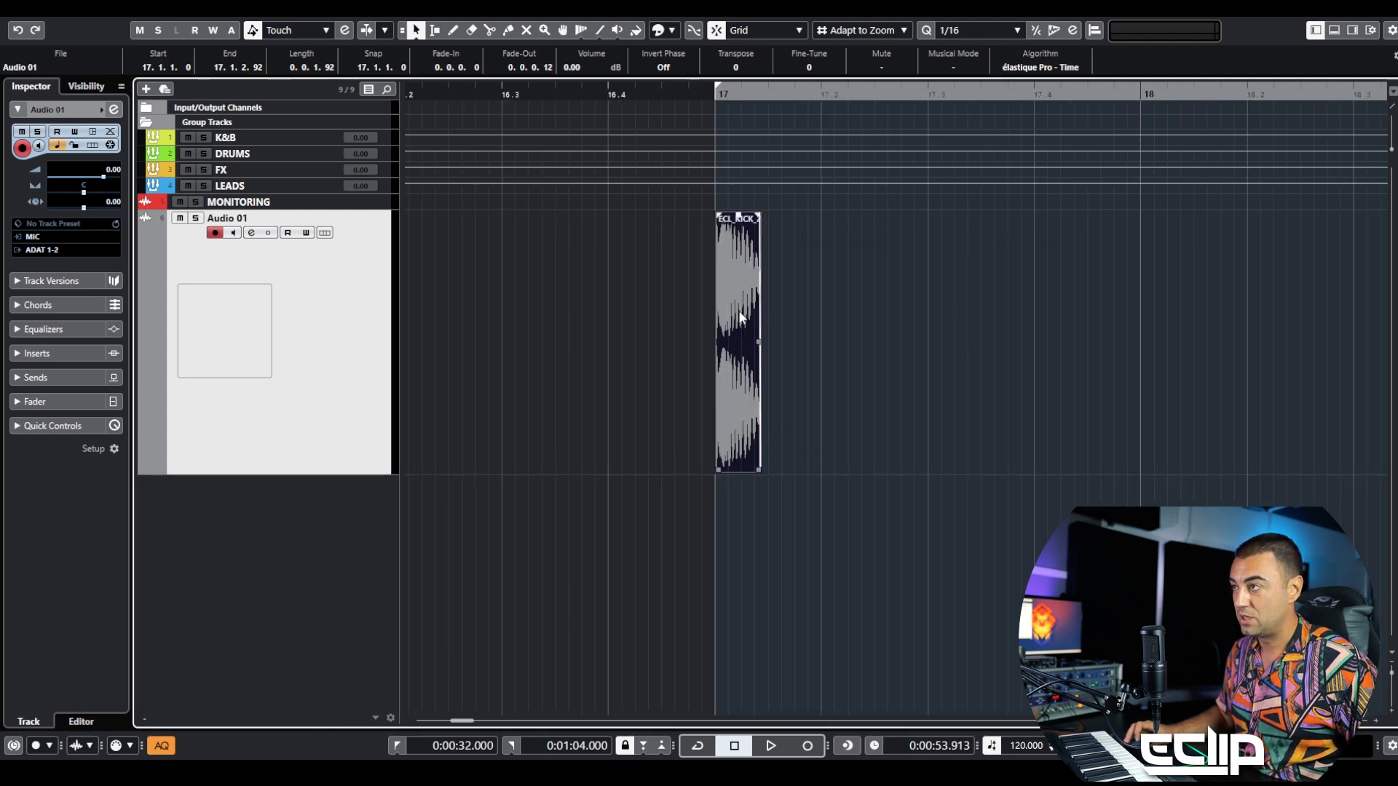
Copy the kick to beat 17.2 and glue both kicks into one part.
left_click_drag(739, 313, 828, 307)
key("4")
left_click(757, 277)
key("1")
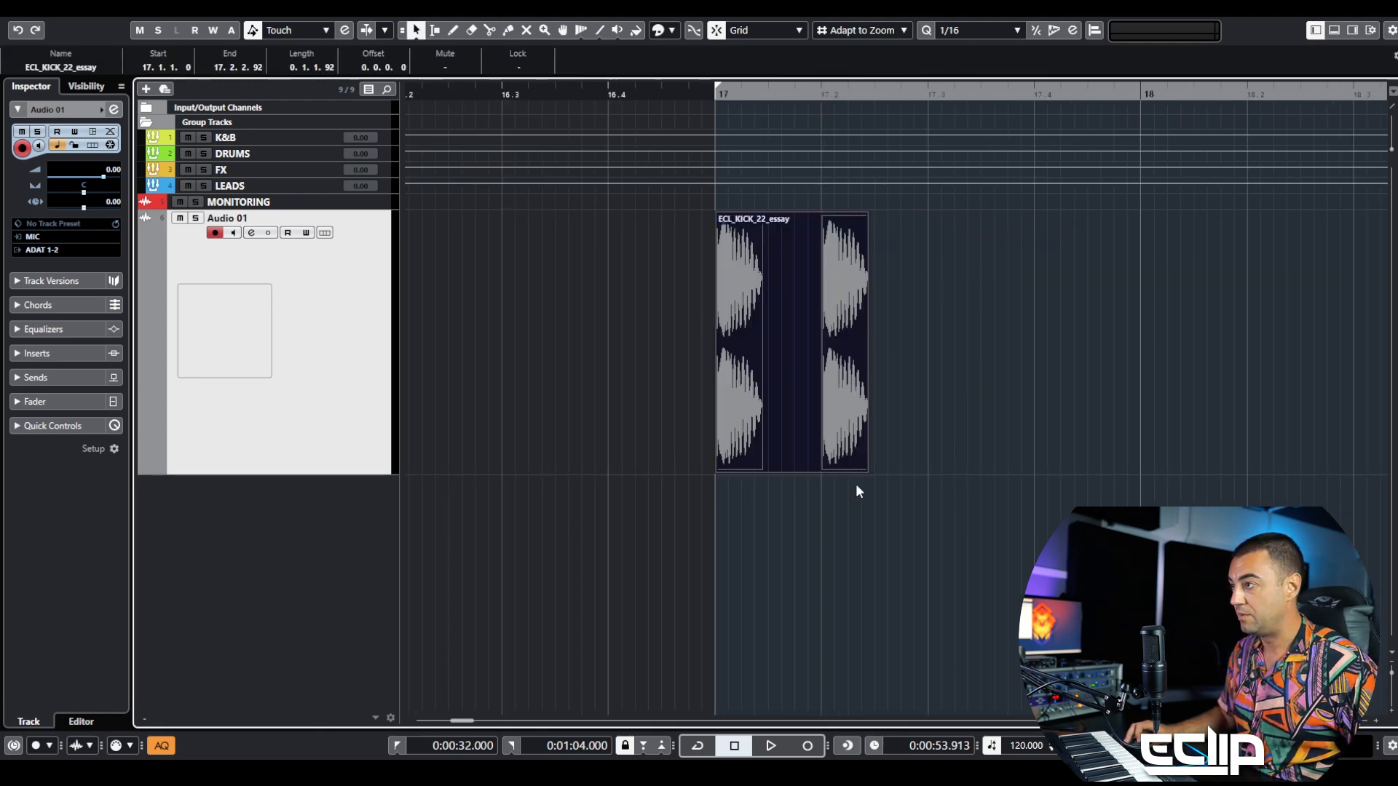
Extend the two-kick part to beat 17.3 and glue it with a duplicate into a one-bar part.
left_click_drag(865, 472, 926, 474)
key("ctrl+d")
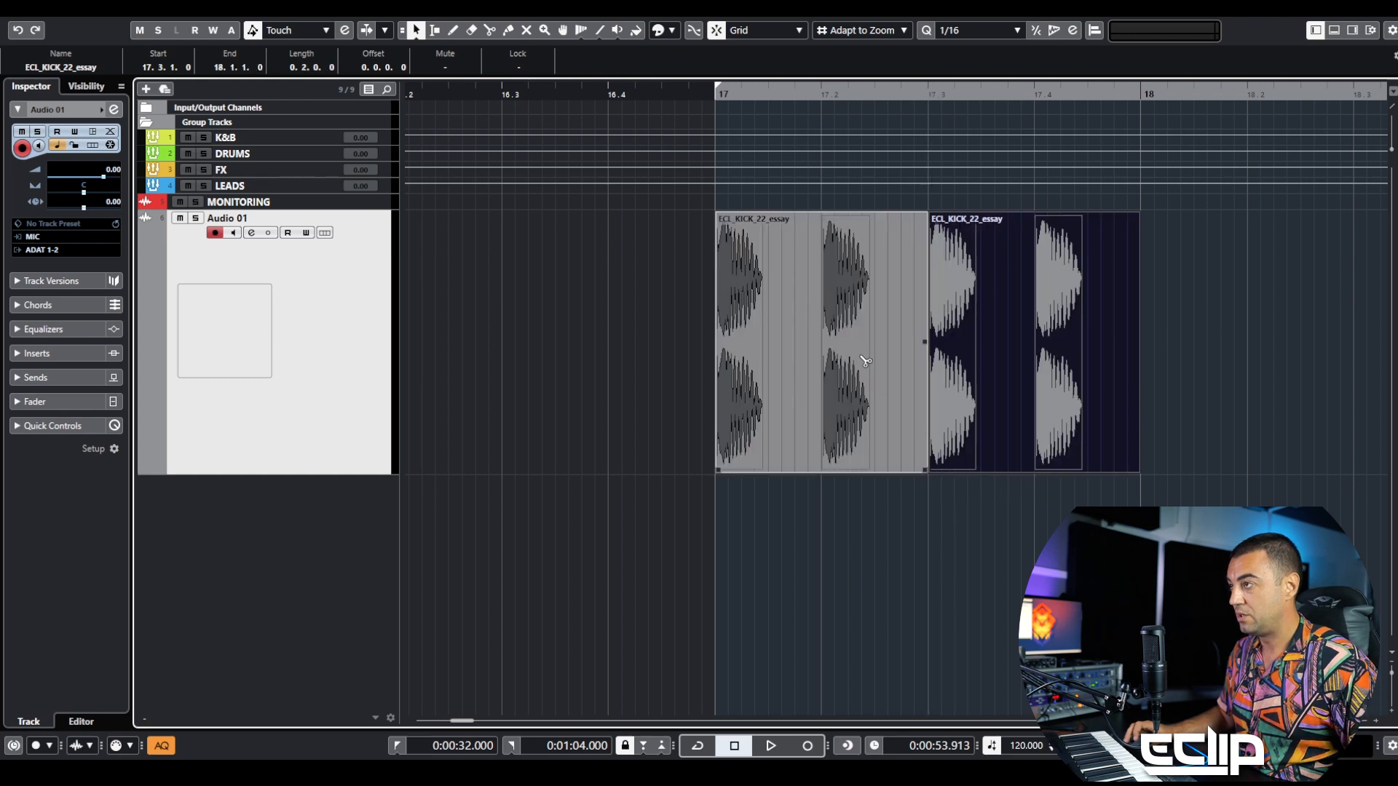
left_click(861, 358, "alt")
left_click(818, 305)
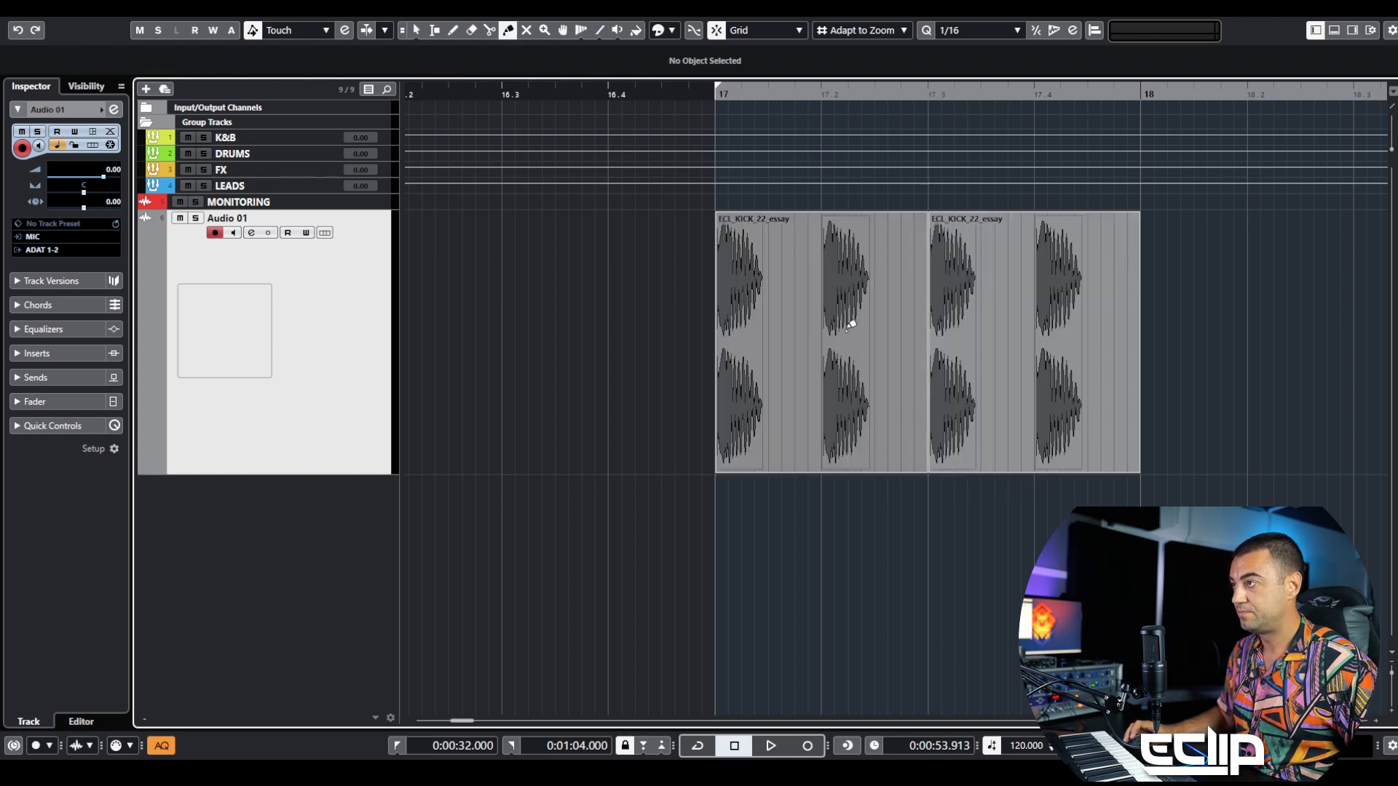
left_click(821, 309)
Duplicate the one-bar kick part four times so the copies run through bar 21.
key("1")
left_click(814, 312)
scroll(660, 326, "down", 5)
key("ctrl+d")
key("ctrl+d")
key("ctrl+d")
key("ctrl+d")
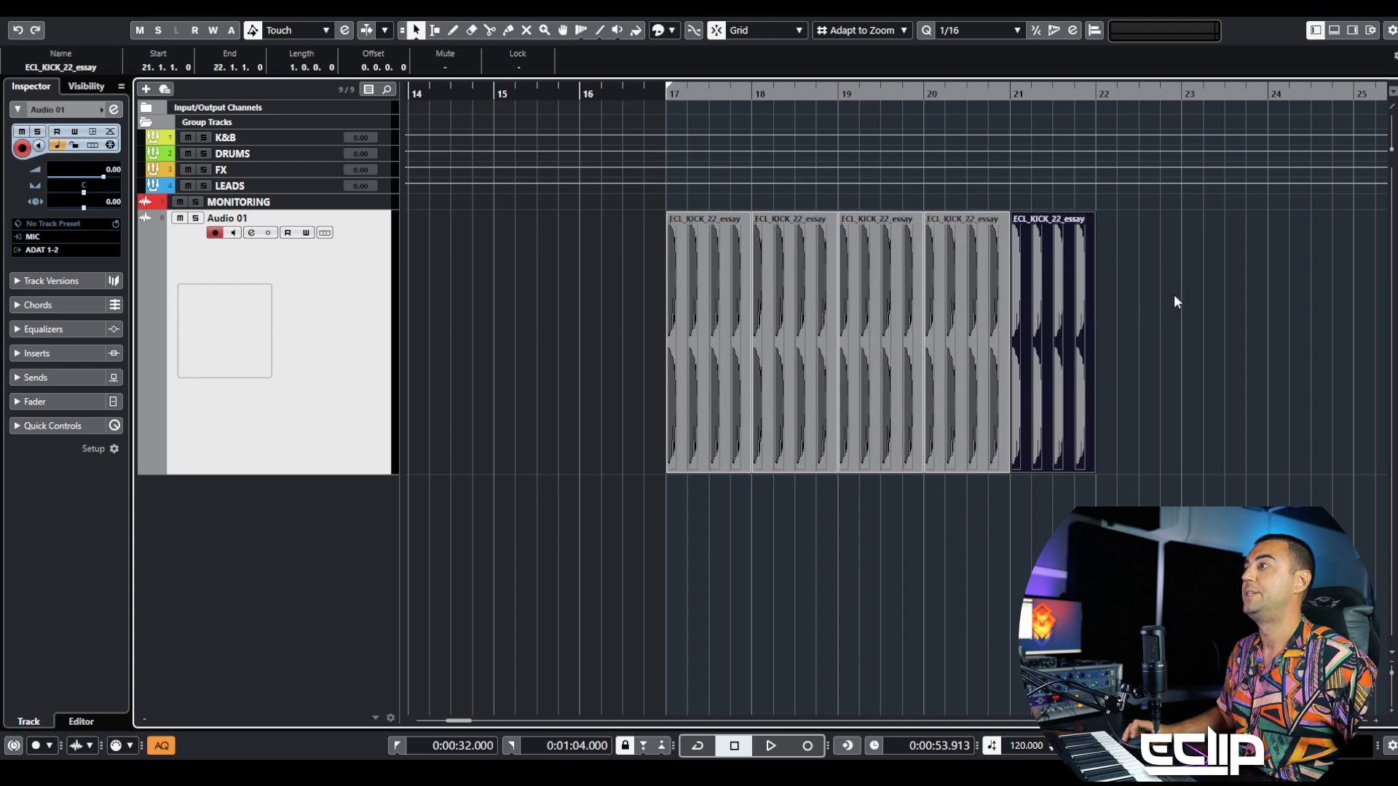
Delete the kick copy in bar 21 and duplicate the remaining four bars through bar 24.
left_click_drag(1175, 300, 659, 330)
key("Delete")
key("ctrl+d")
scroll(559, 352, "down", 4)
Glue all the kick parts from bar 17 through bar 24 into one eight-bar part.
left_click_drag(472, 313, 997, 328)
key("4")
left_click(801, 294)
key("1")
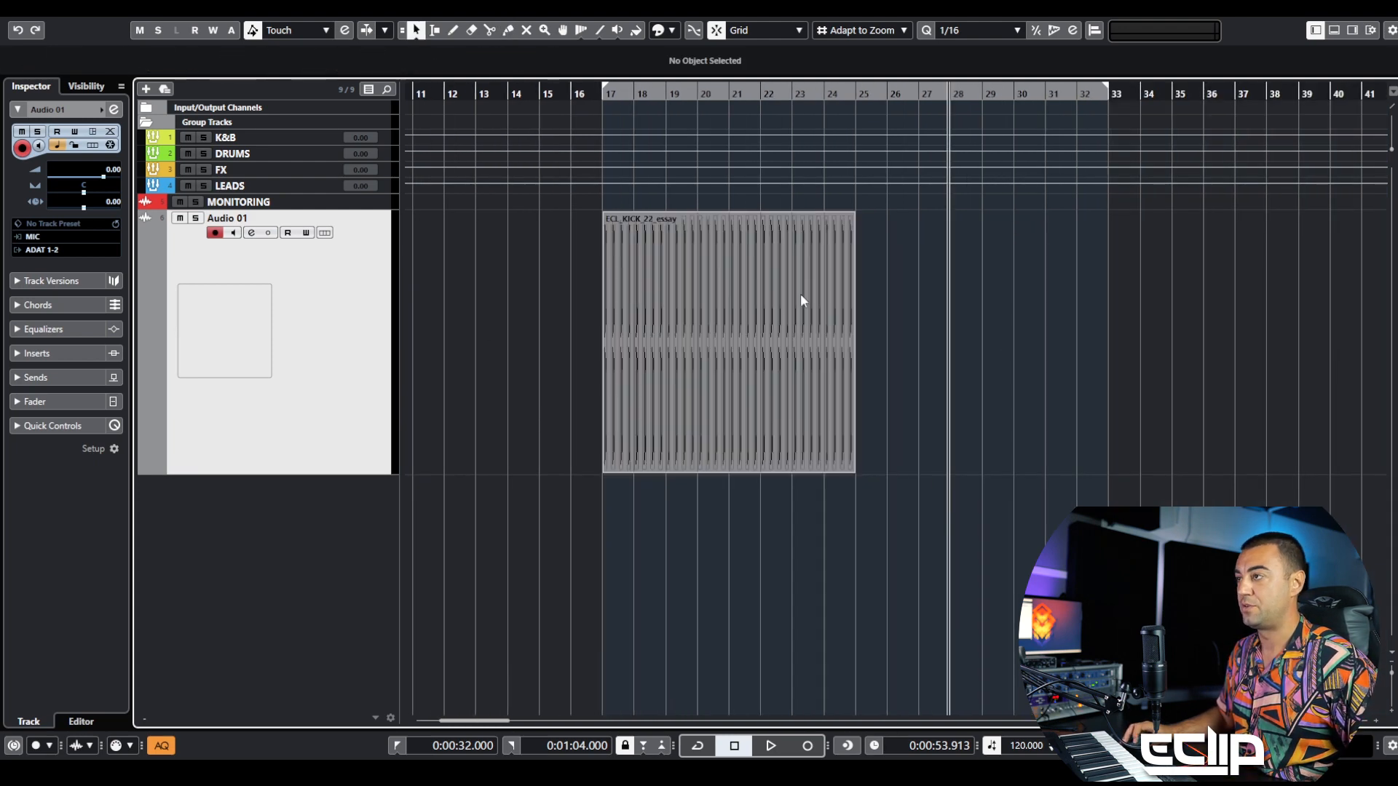
Set the locators around the eight-bar kick part, return the cursor to its start and color the part yellow.
left_click(801, 295)
key("p")
key("KP_1")
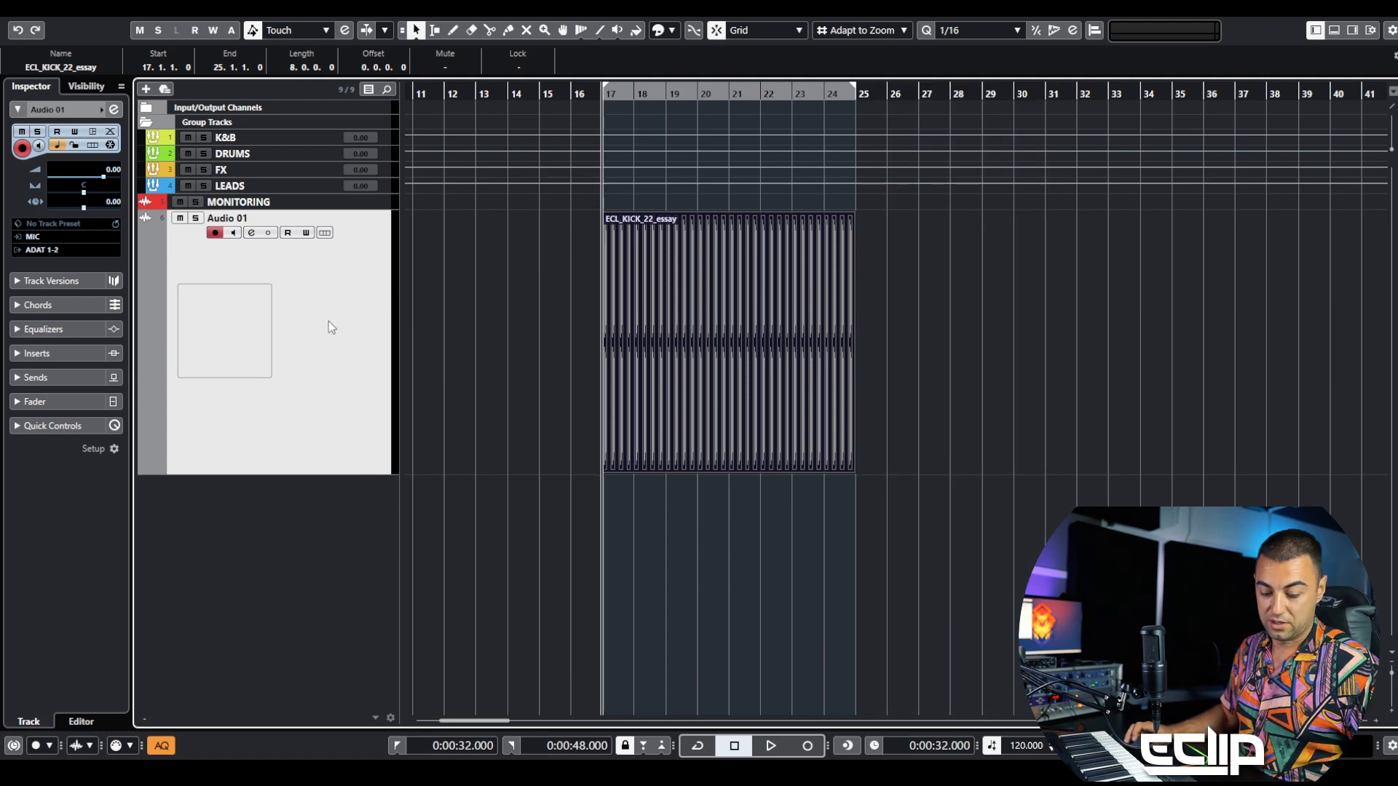
key("alt+shift+c")
left_click(691, 364)
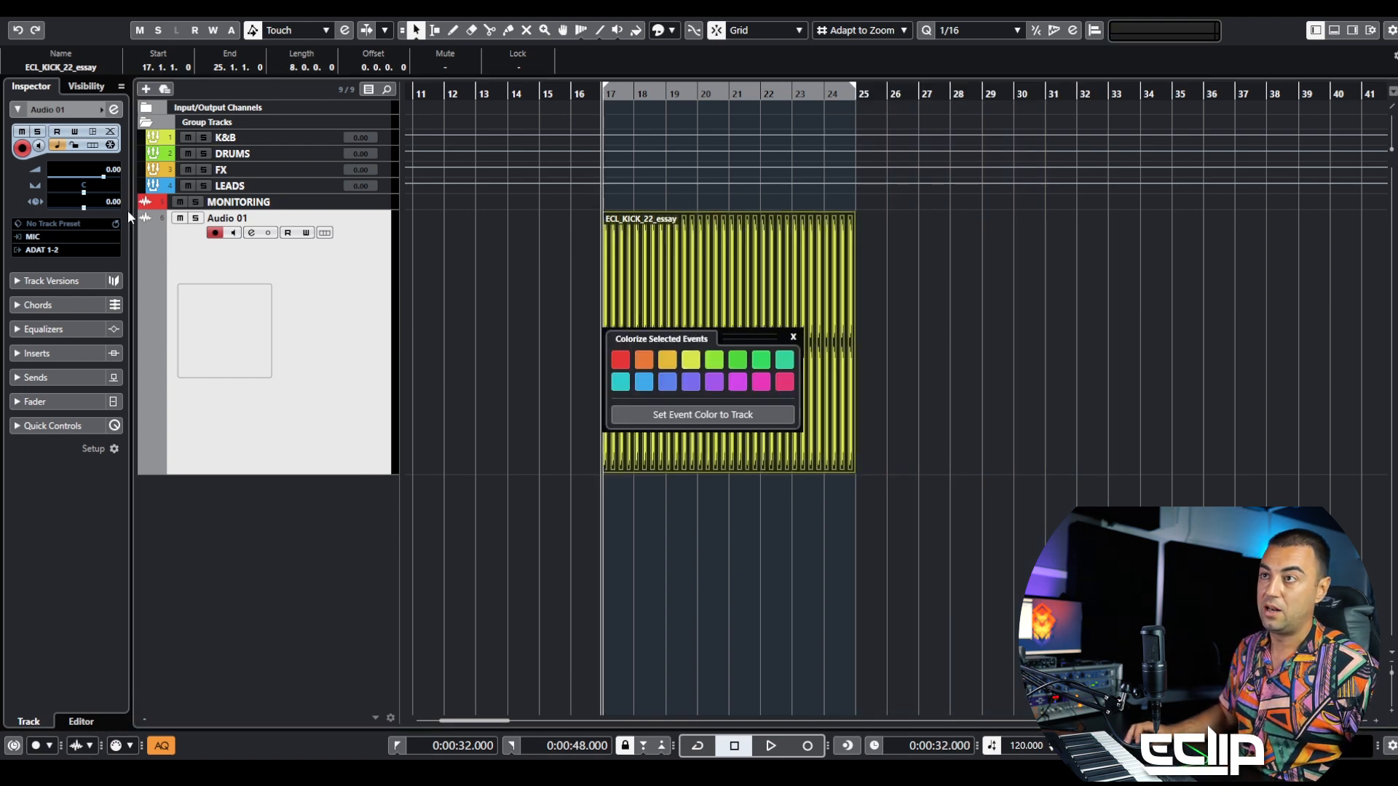
Route the Audio 01 track's output to the K&B group and rename the track KICK.
left_click(63, 251)
left_click(87, 510)
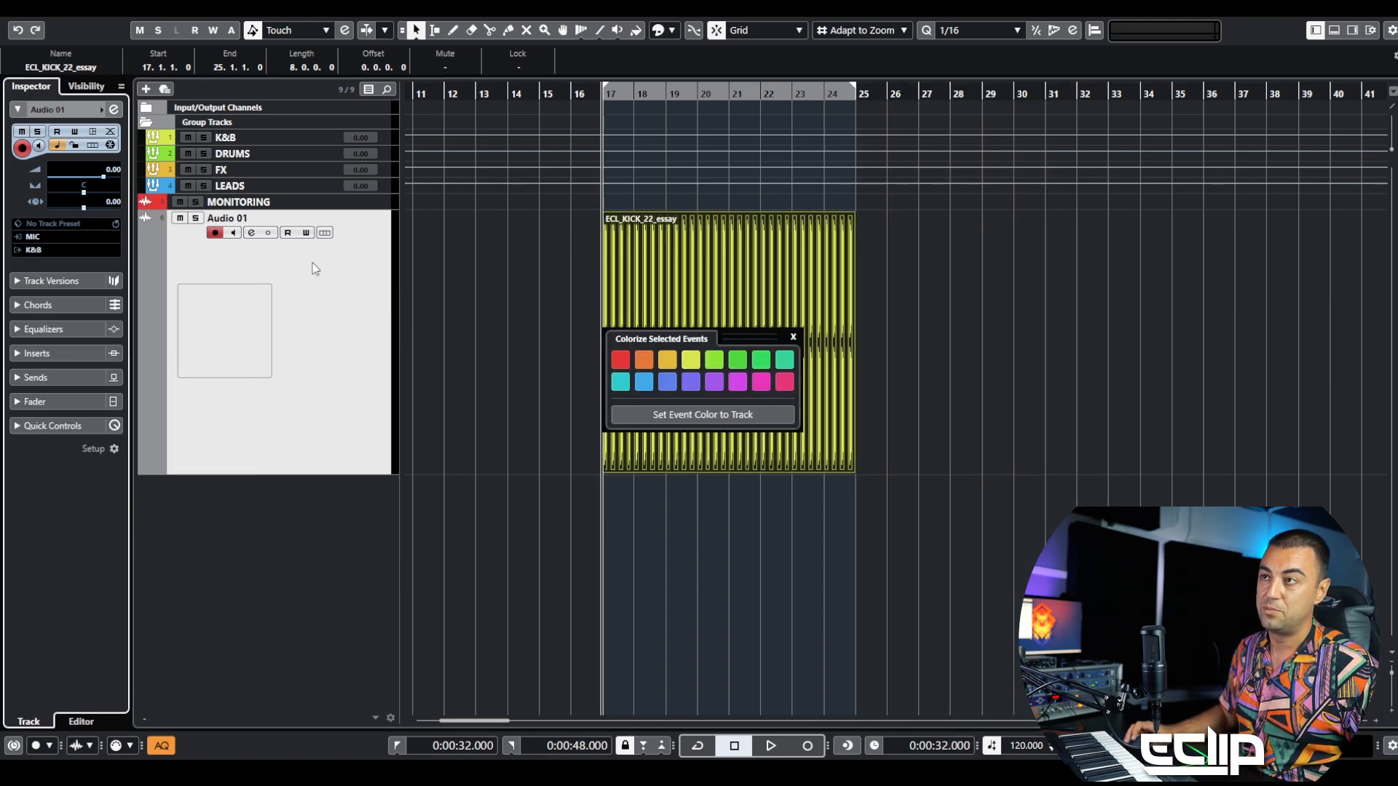
double_click(239, 220)
type("KICK")
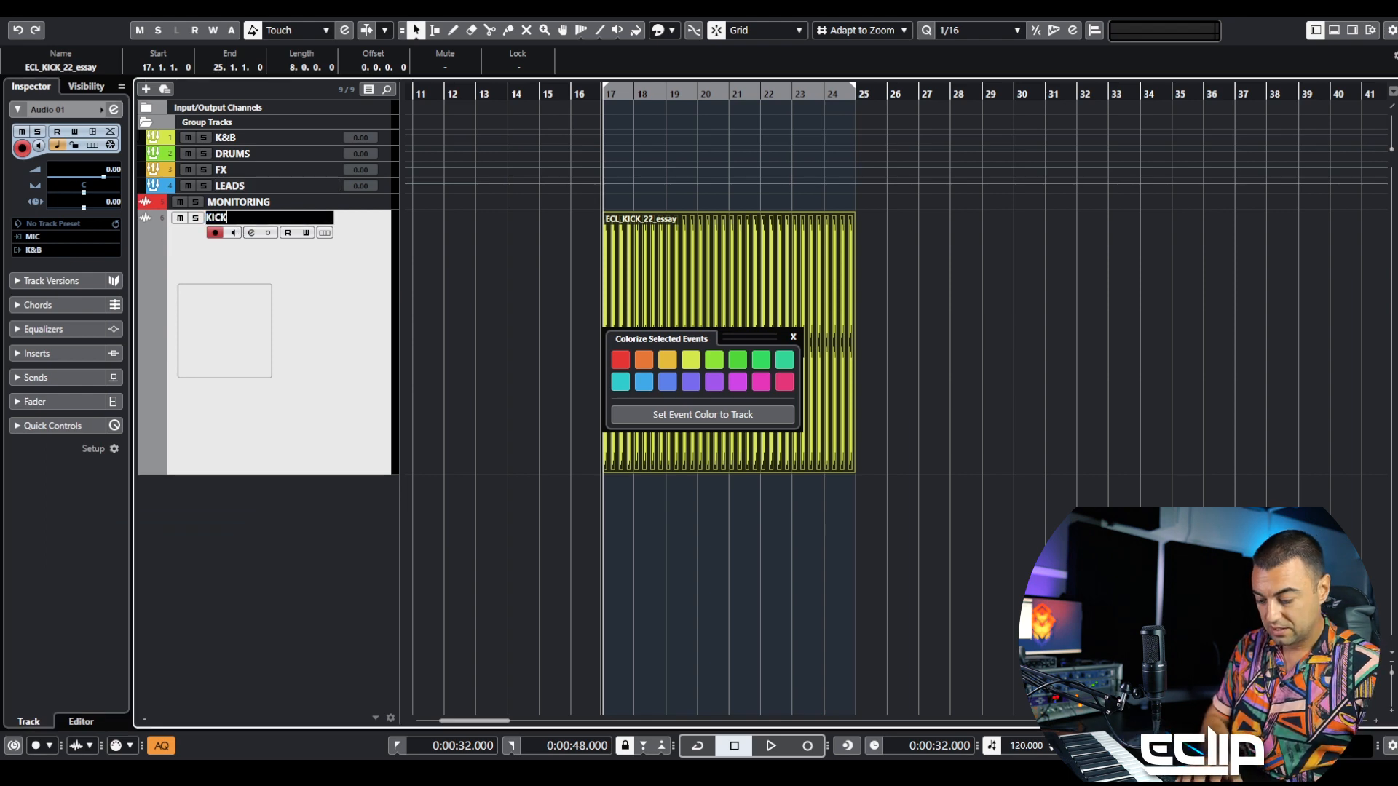
key("Return")
left_click(1054, 522)
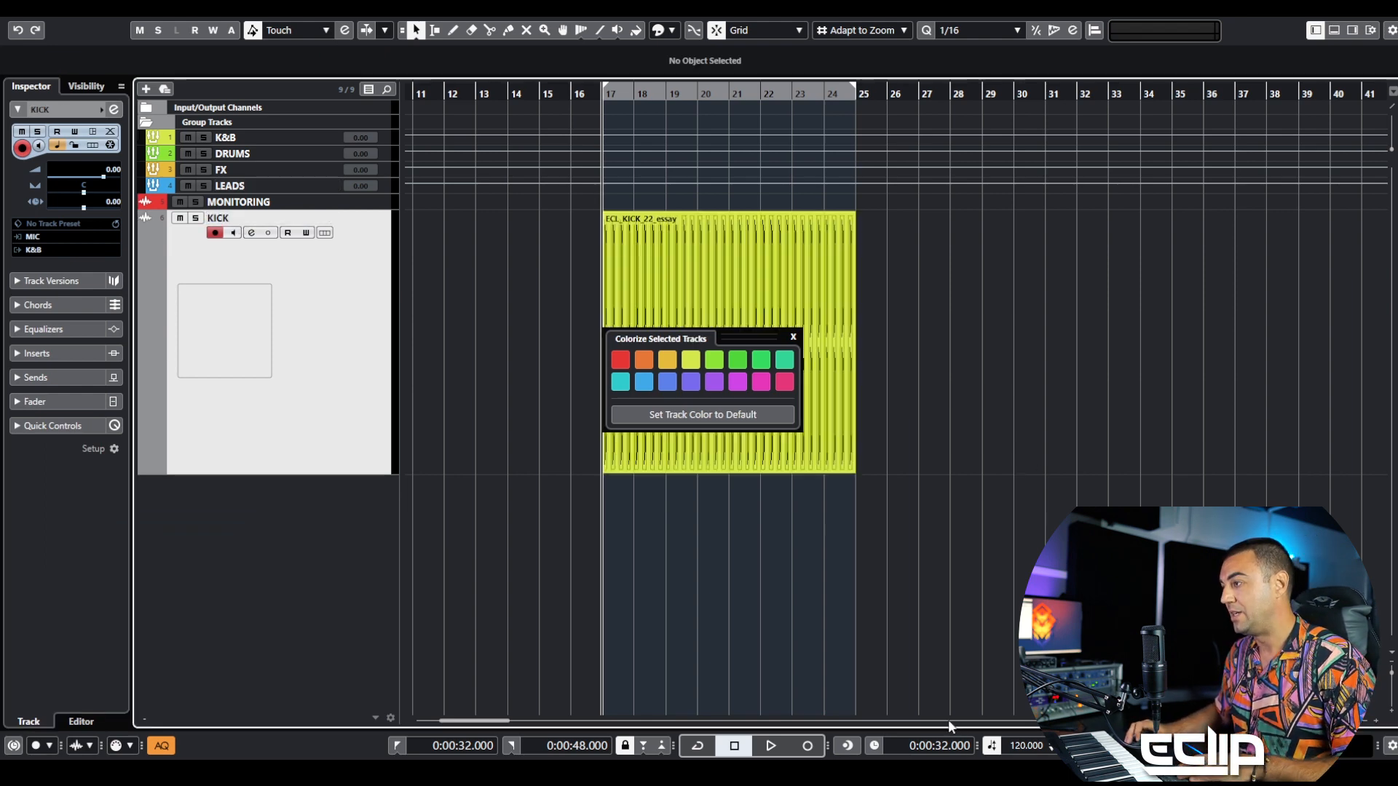
Set the project tempo to 138 BPM.
scroll(1043, 755, "up", 1)
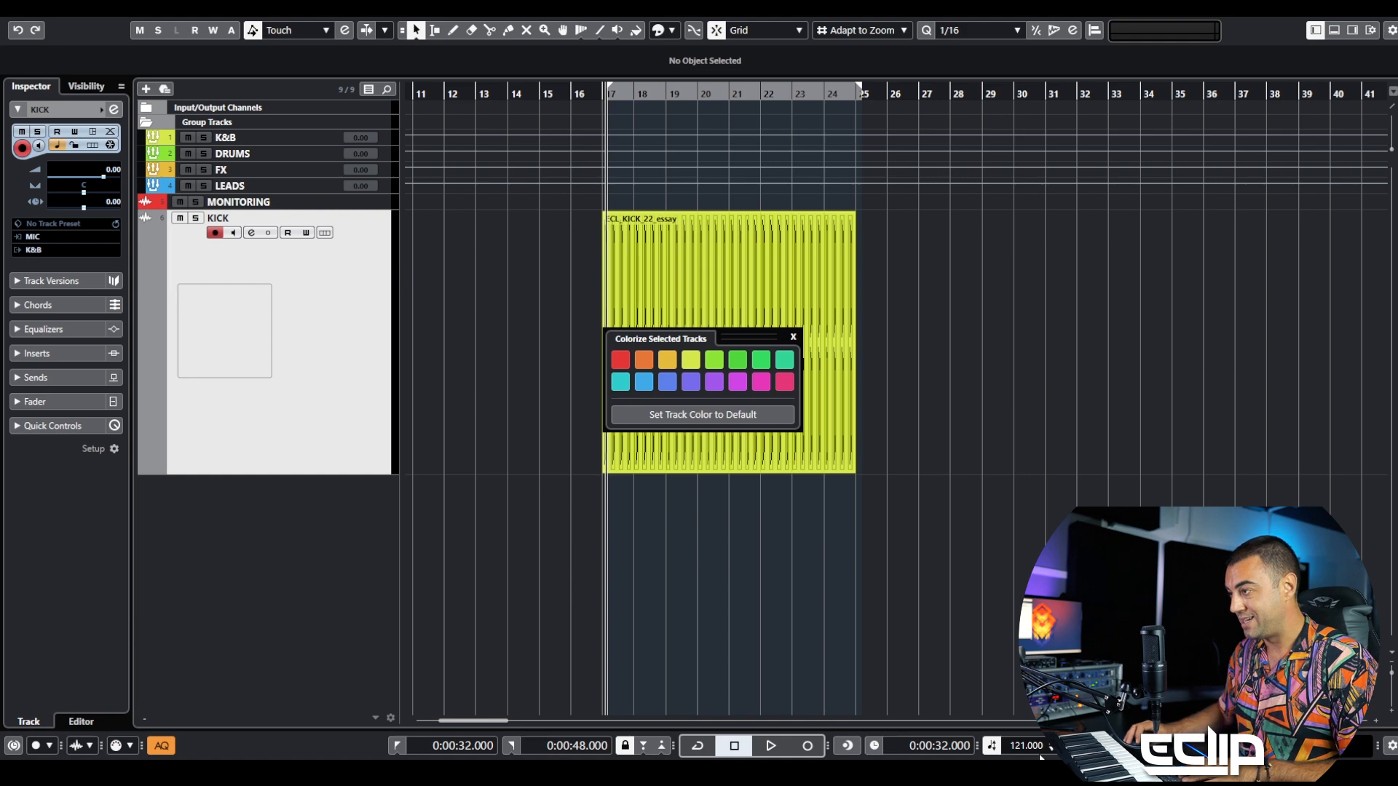
type("138")
key("Return")
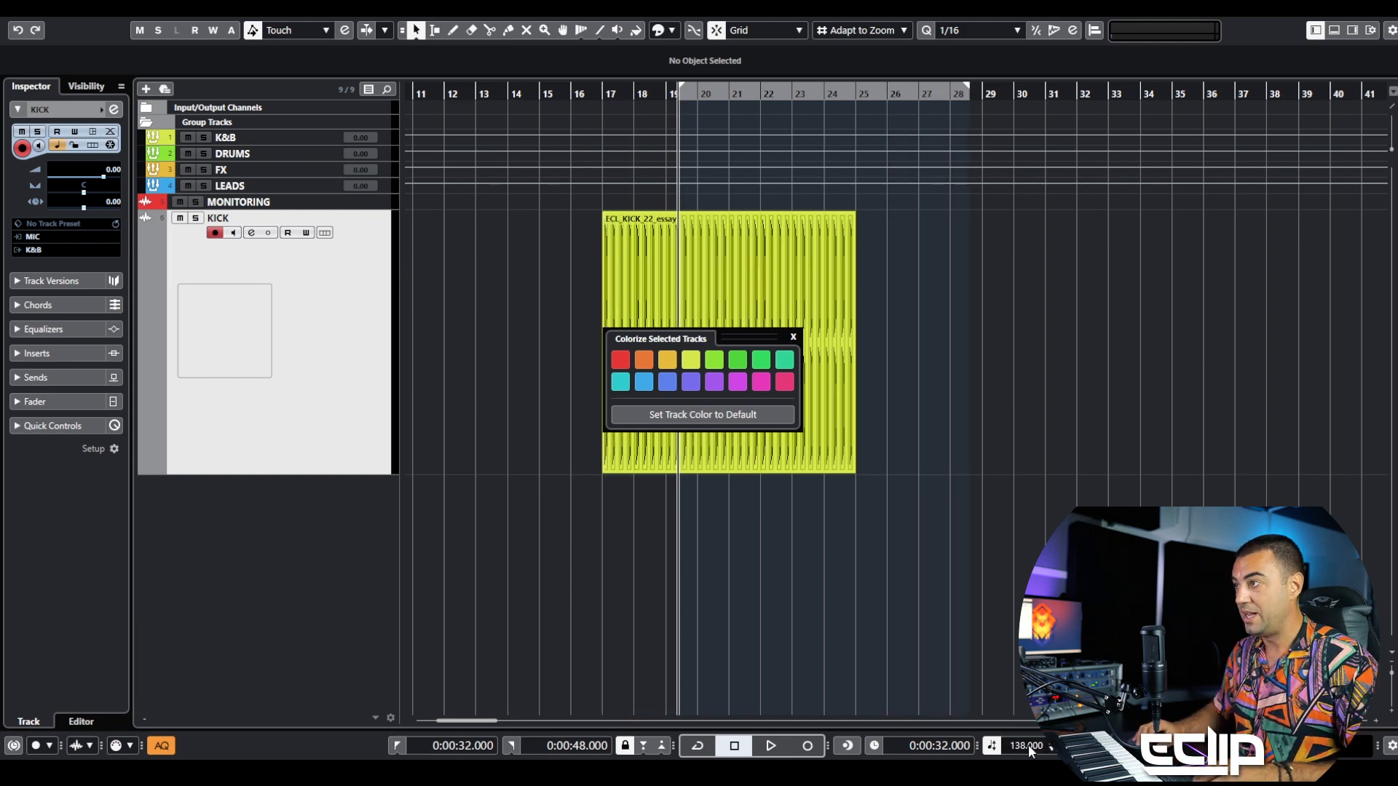
Realign the locators to the kick part and play it back, closing the color palette.
left_click(771, 299)
key("p")
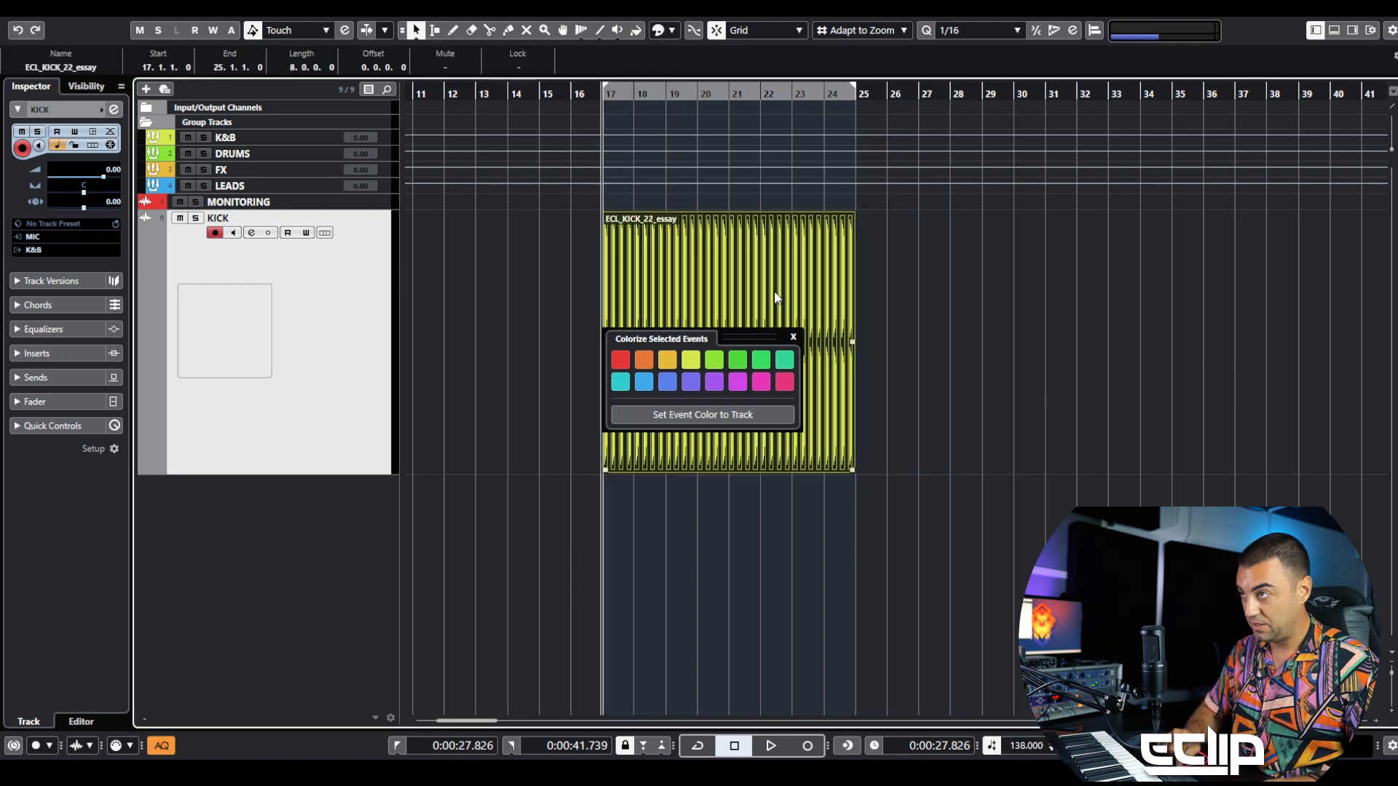
key("space")
left_click(988, 316)
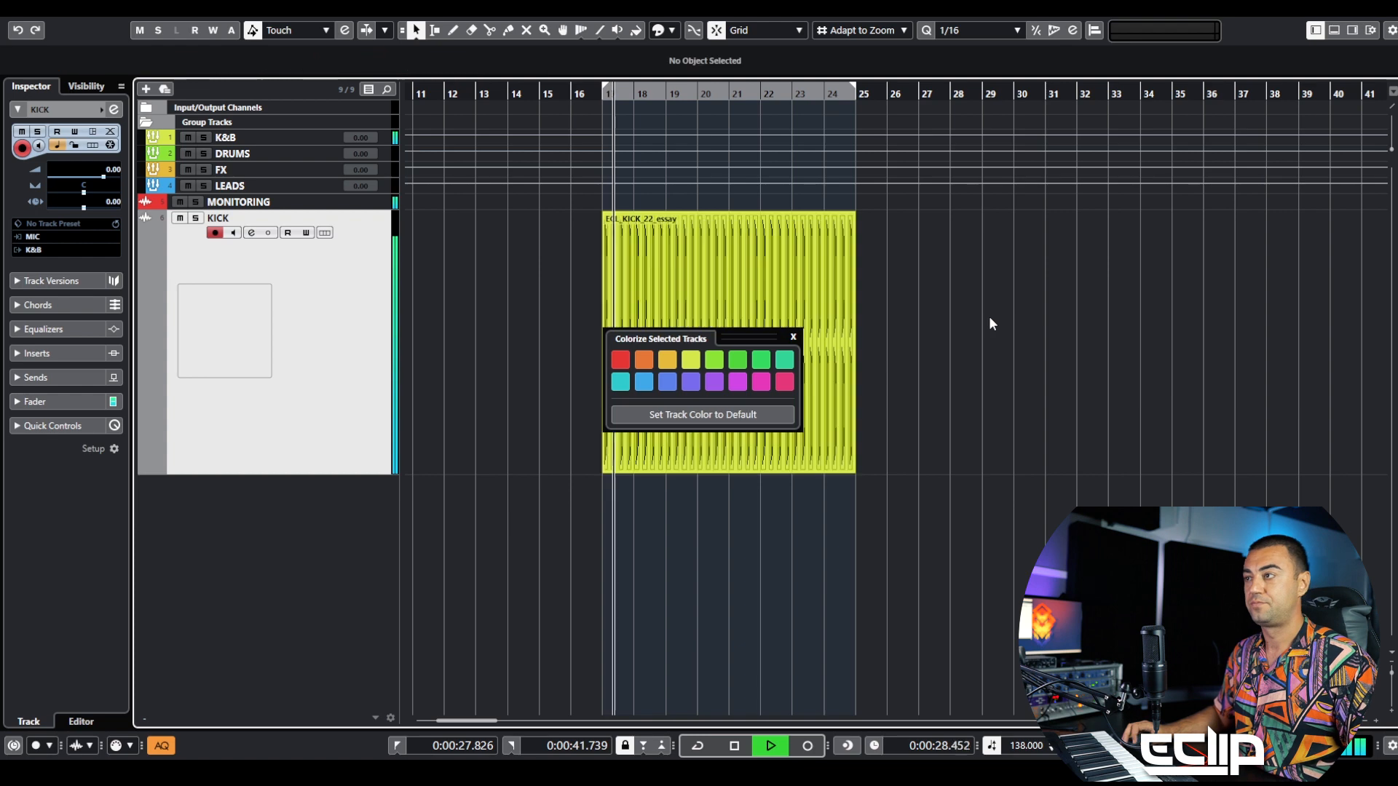
left_click(792, 336)
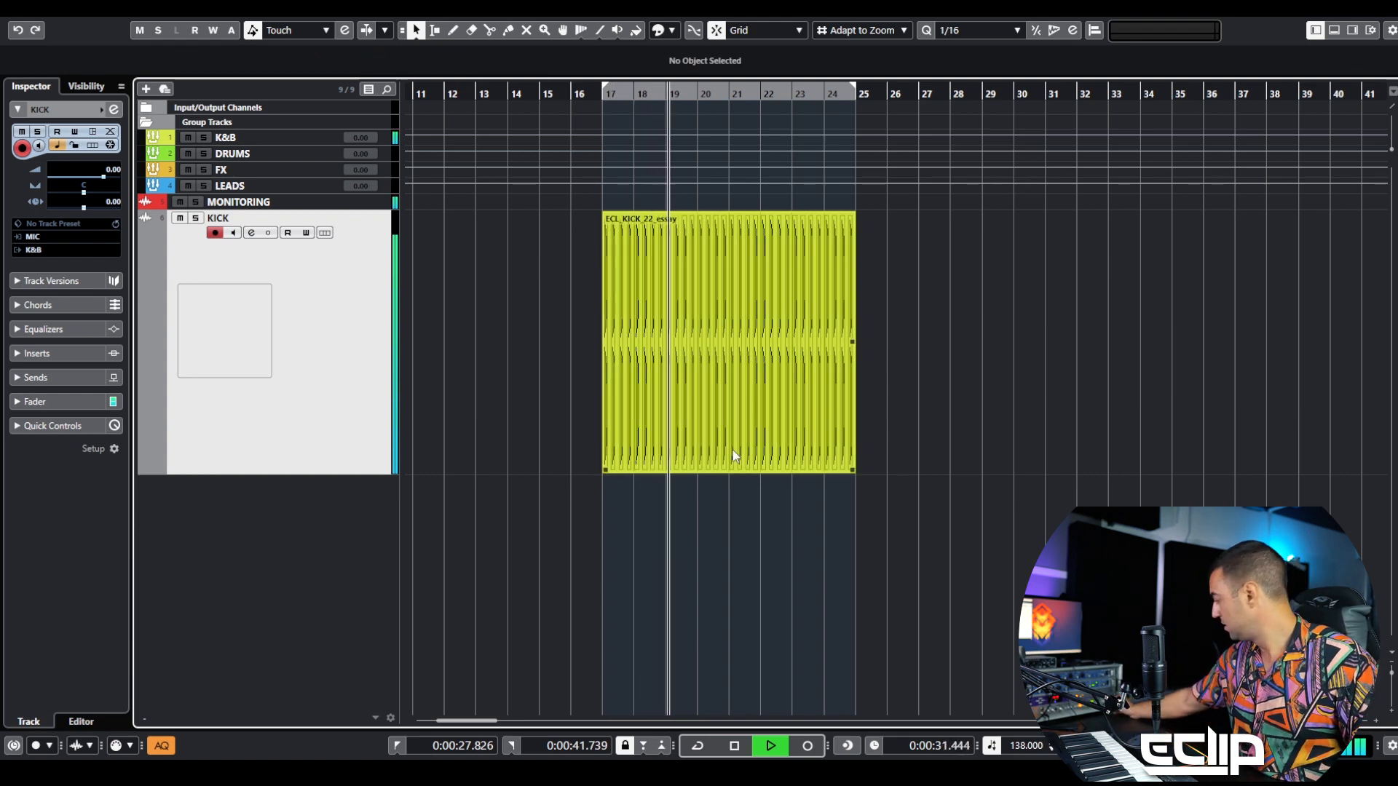
key("space")
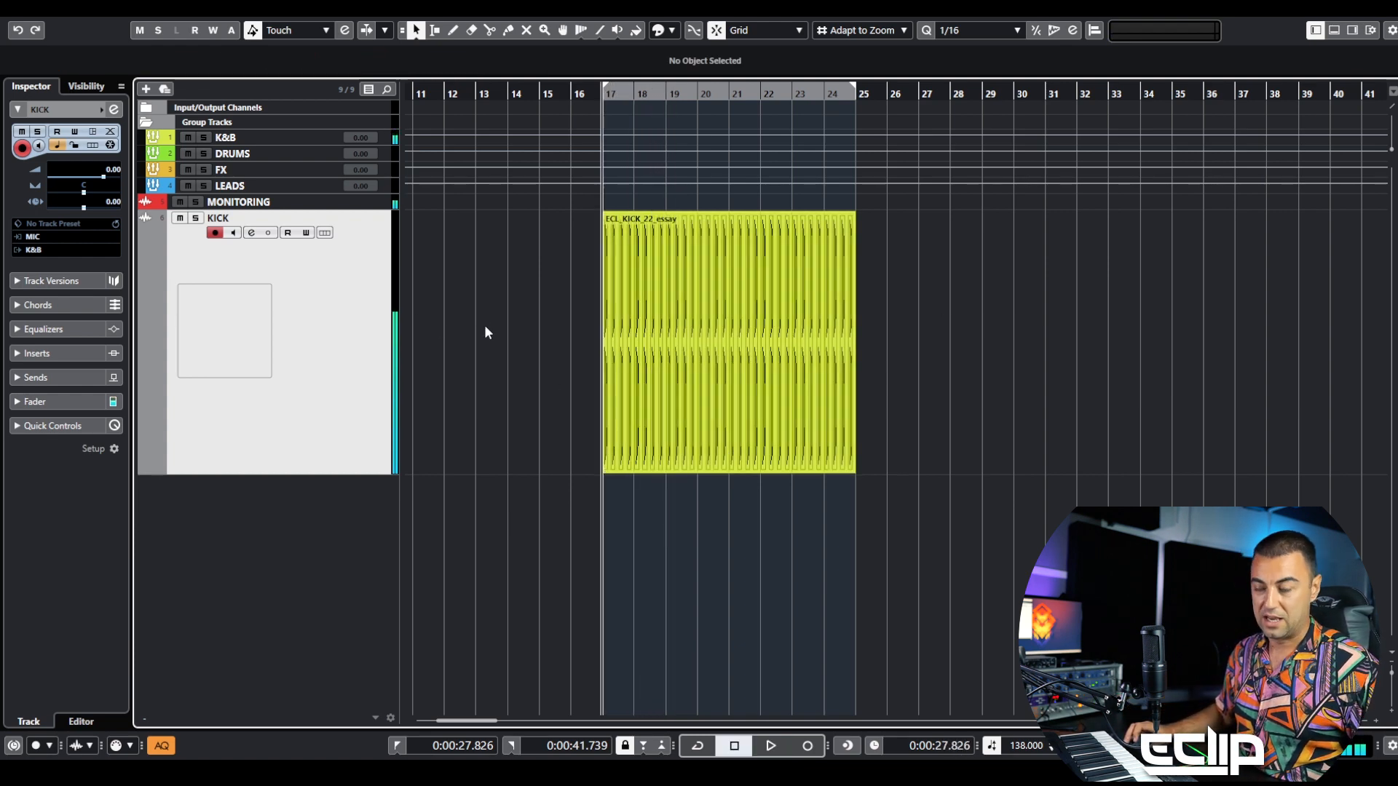
Color the KICK track yellow and shrink it to minimum track height.
key("shift+c")
left_click(691, 359)
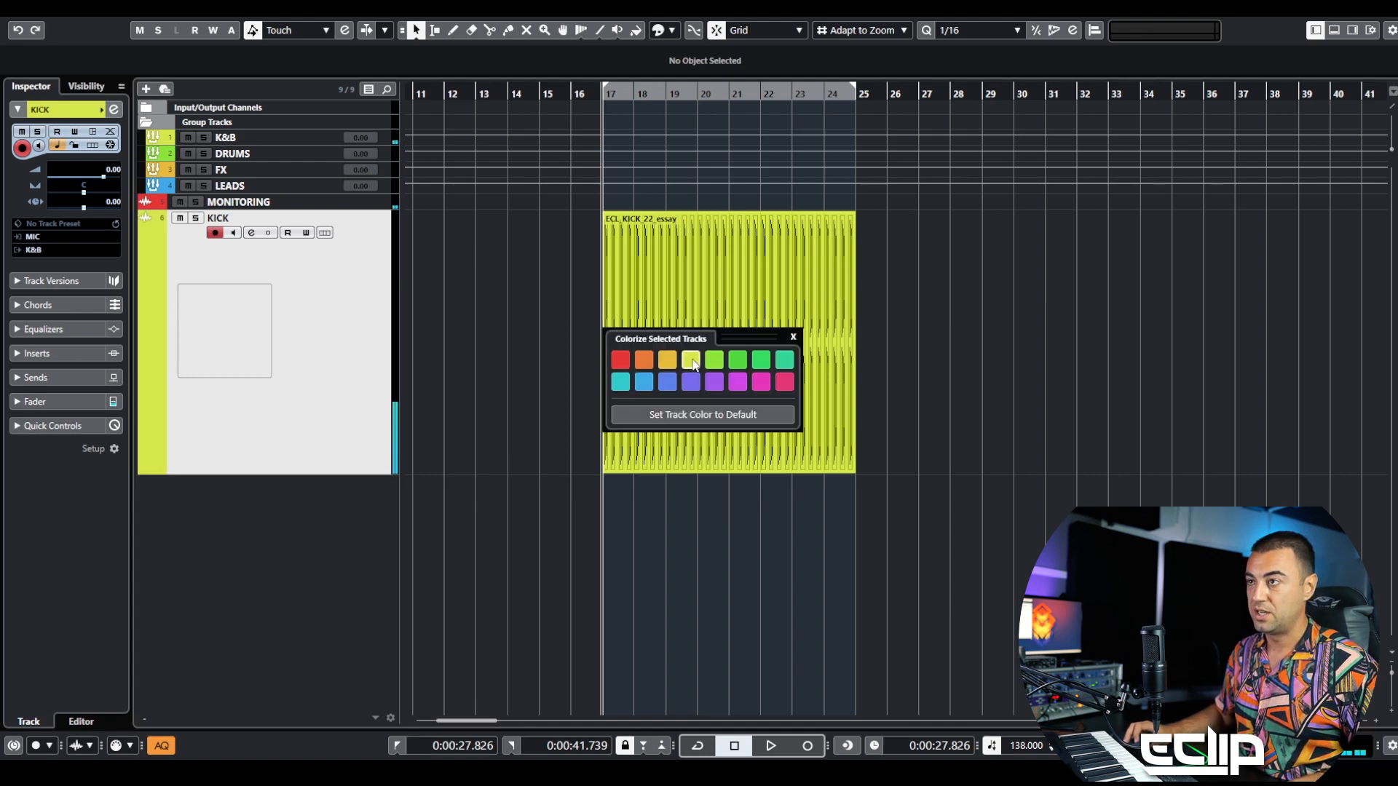
key("z")
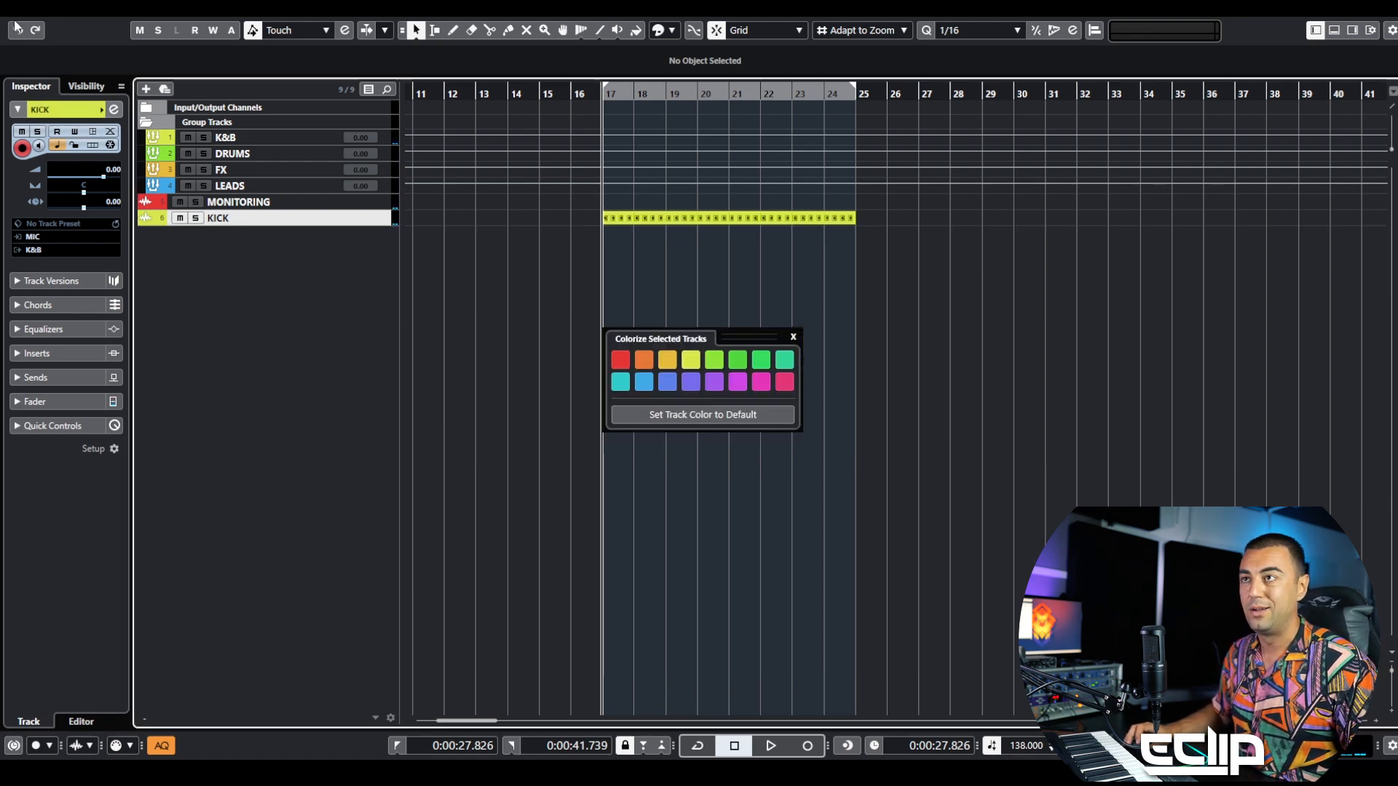
Start a track archive import and open DEPP D BASS.xml from the PSY BASS folder.
left_click(35, 11)
mouse_move(122, 224)
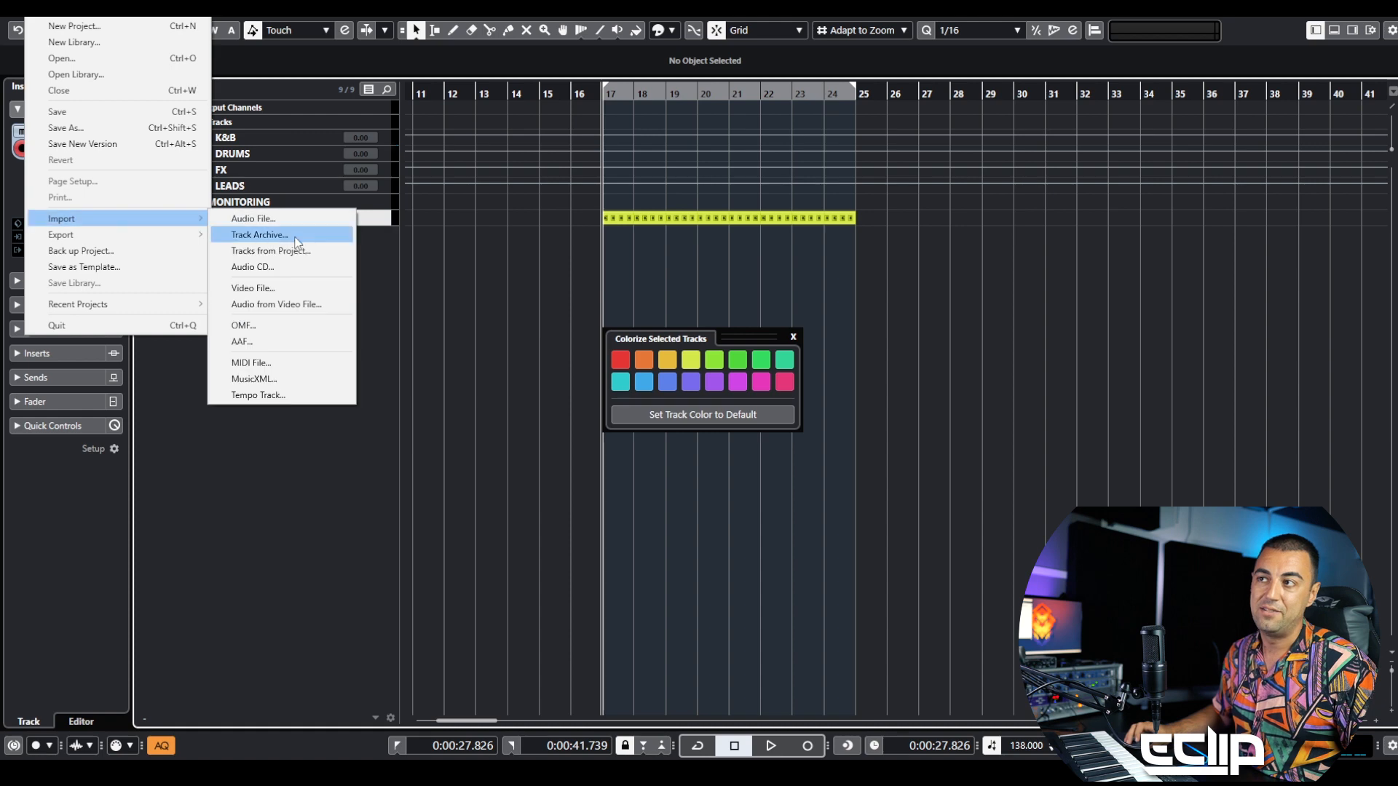
left_click(293, 236)
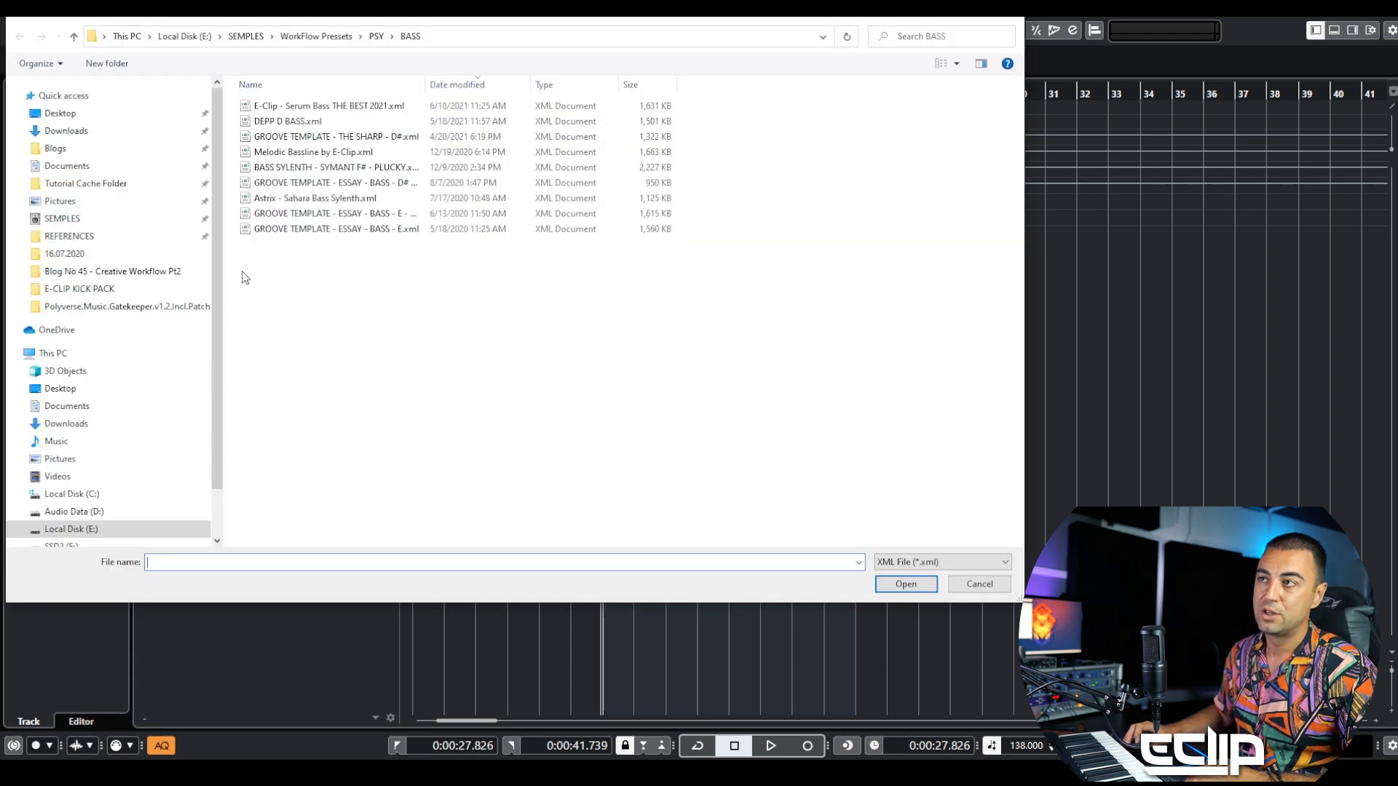
left_click(309, 121)
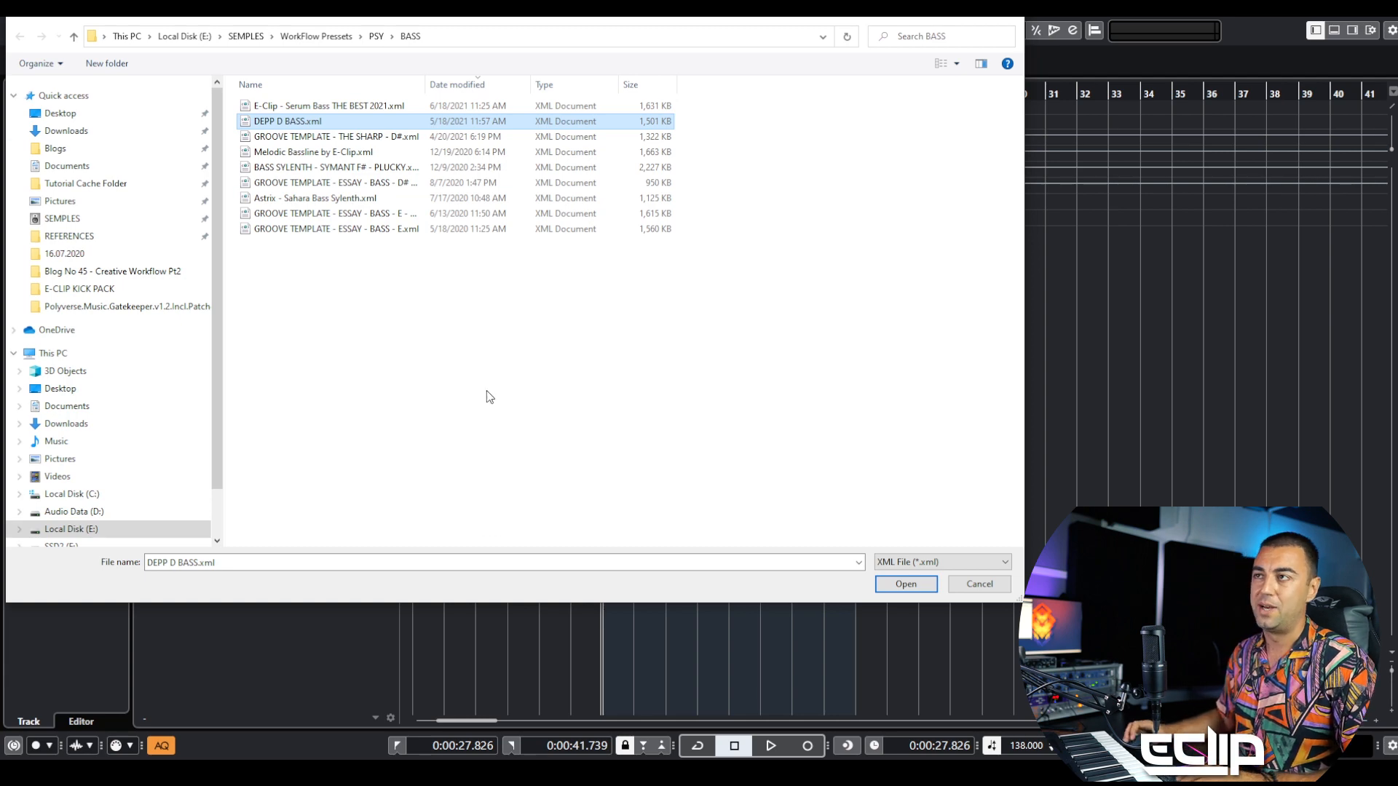
left_click(376, 36)
double_click(335, 121)
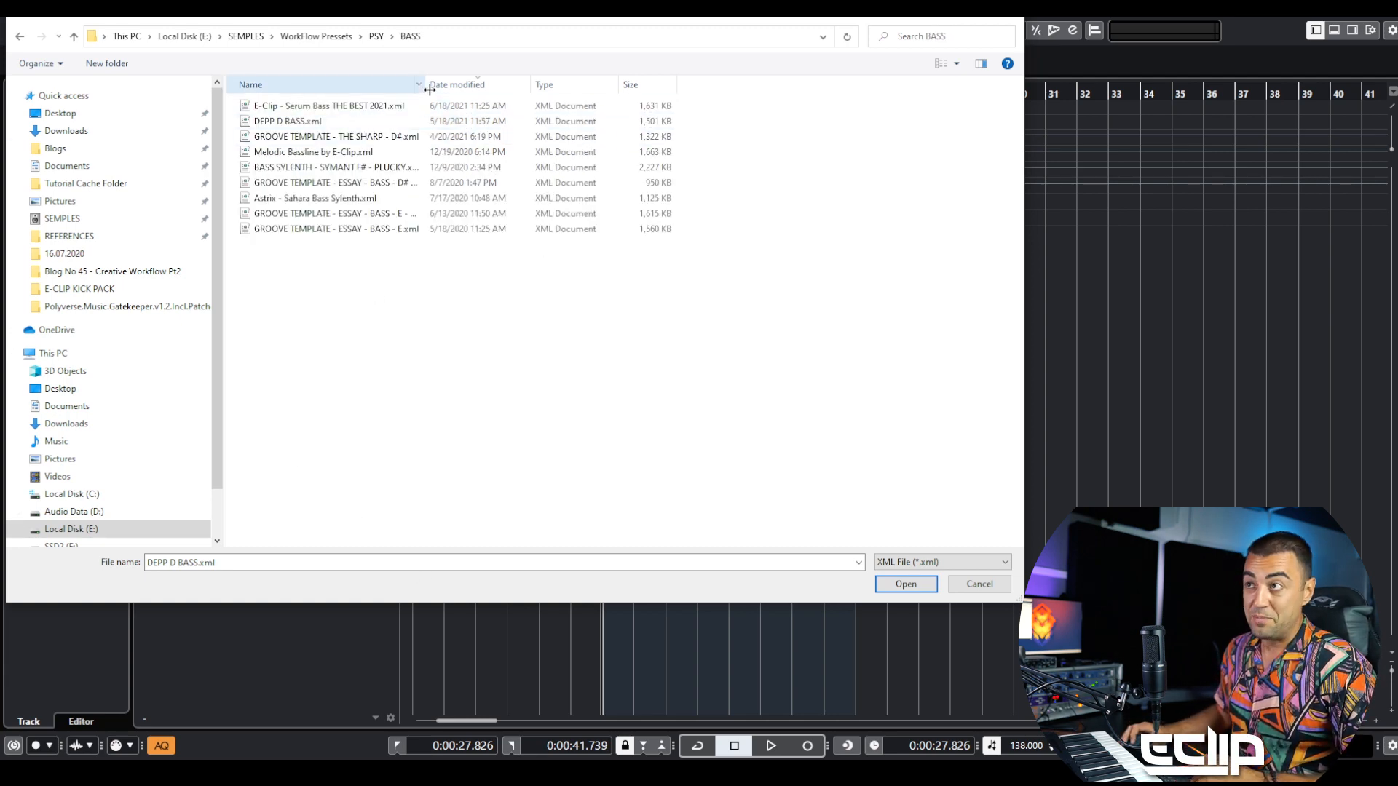
left_click_drag(425, 84, 483, 84)
double_click(307, 123)
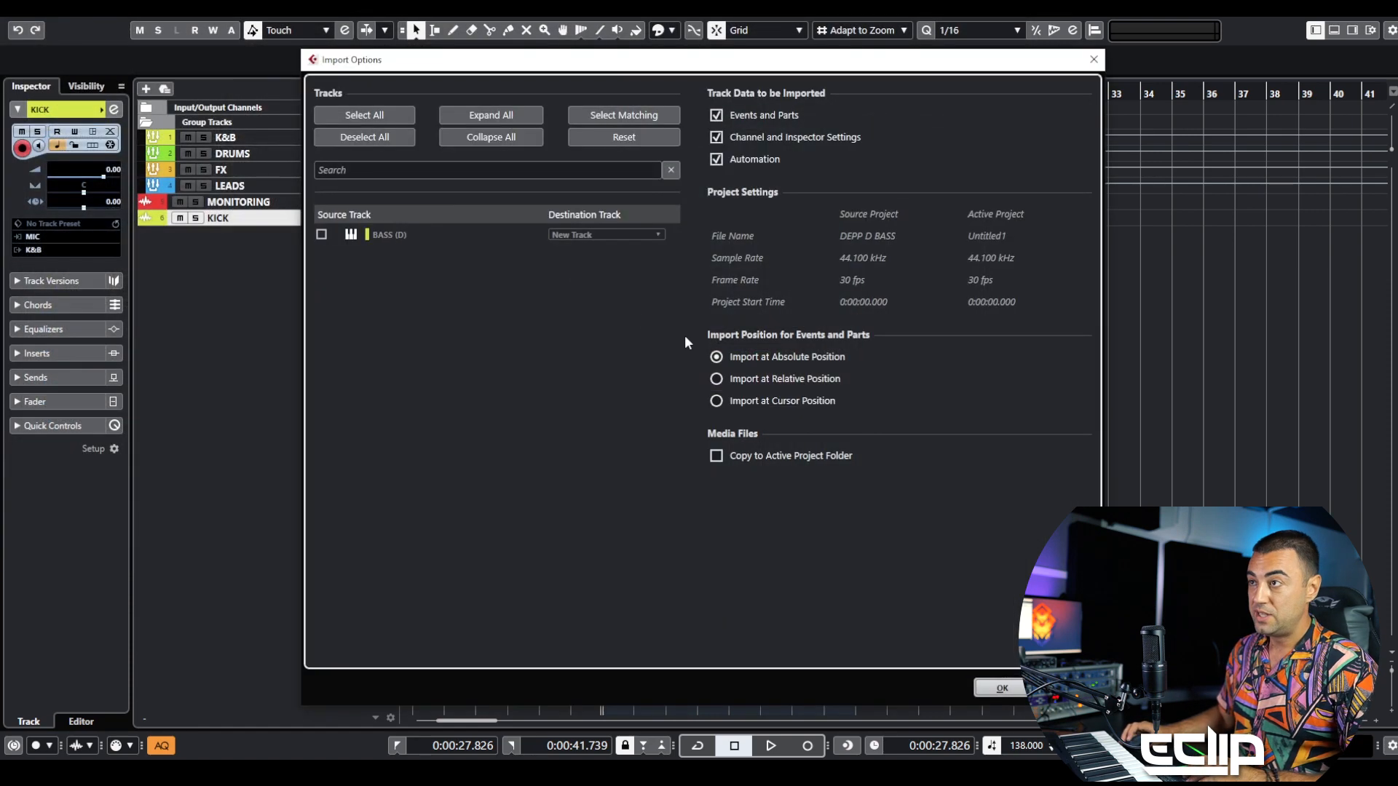
Import the BASS (D) track from the archive as a new track and dismiss the warning dialog.
left_click(325, 233)
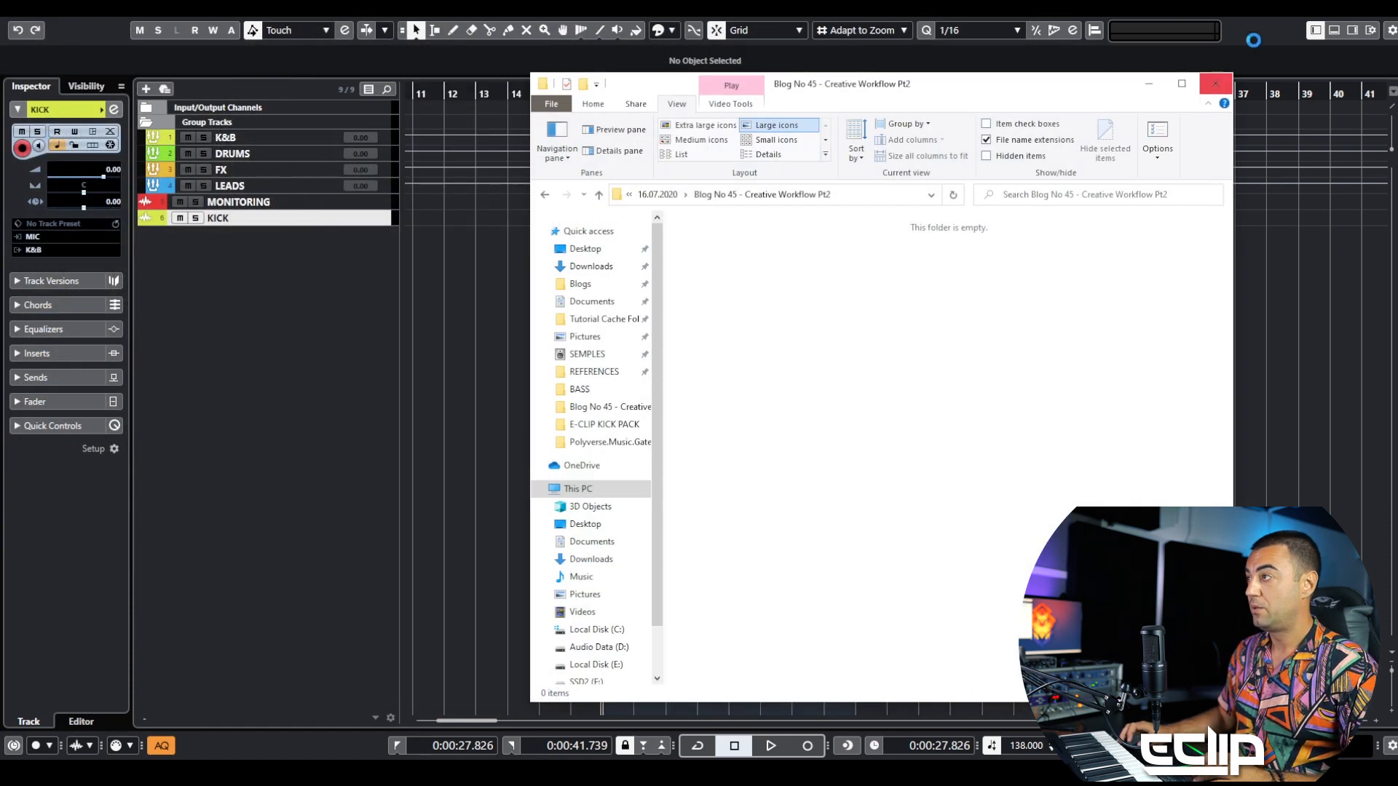
left_click(1158, 86)
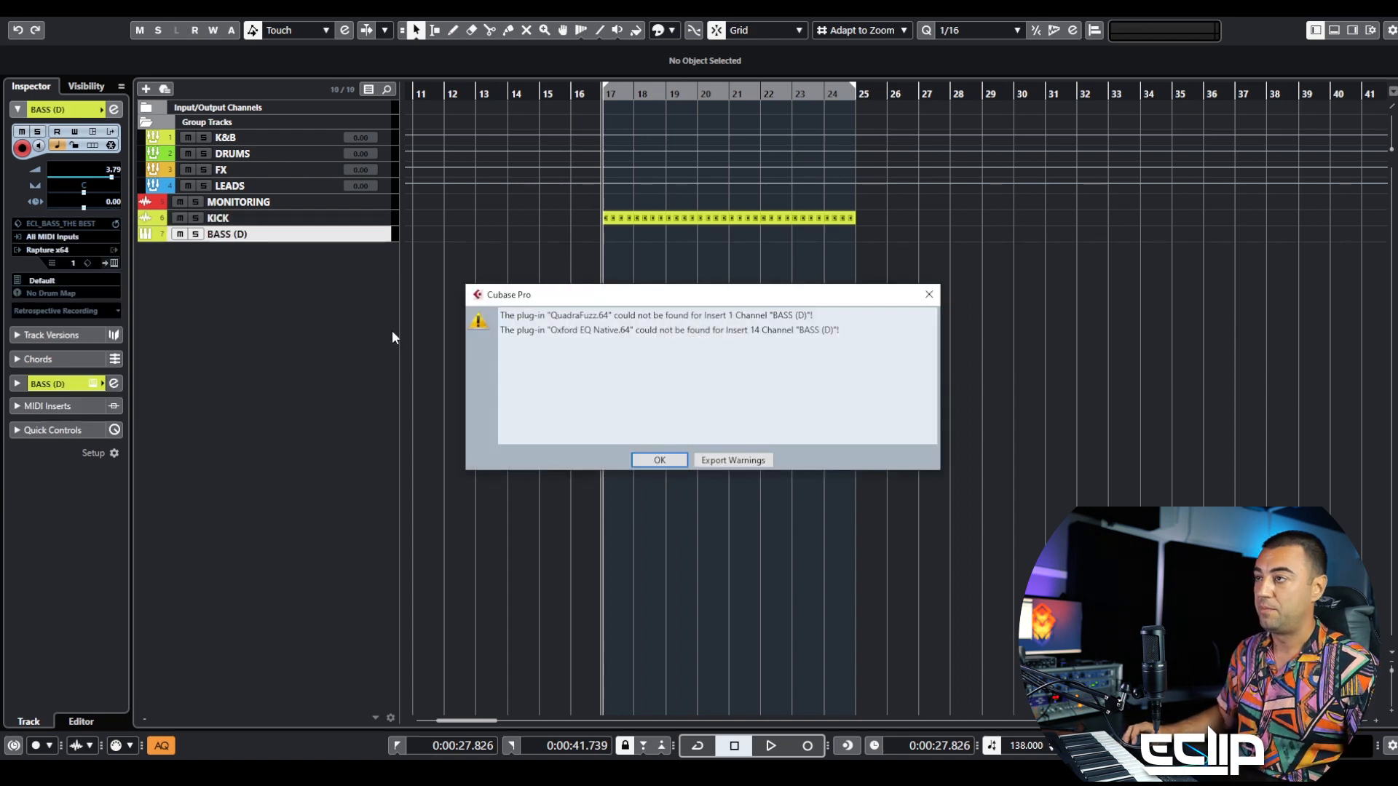
left_click(659, 460)
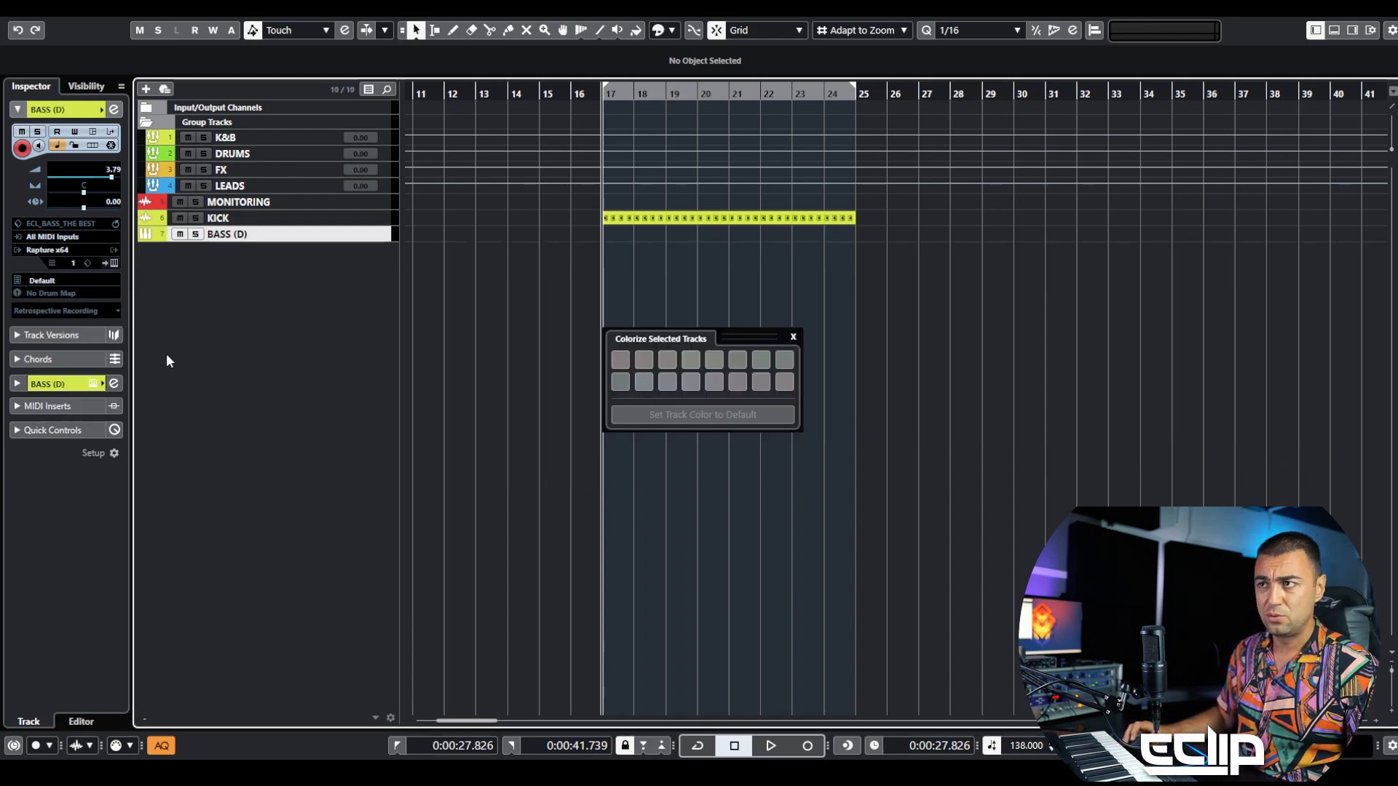
Load MSaturatorMB into the first audio insert slot of the BASS (D) track.
left_click(64, 383)
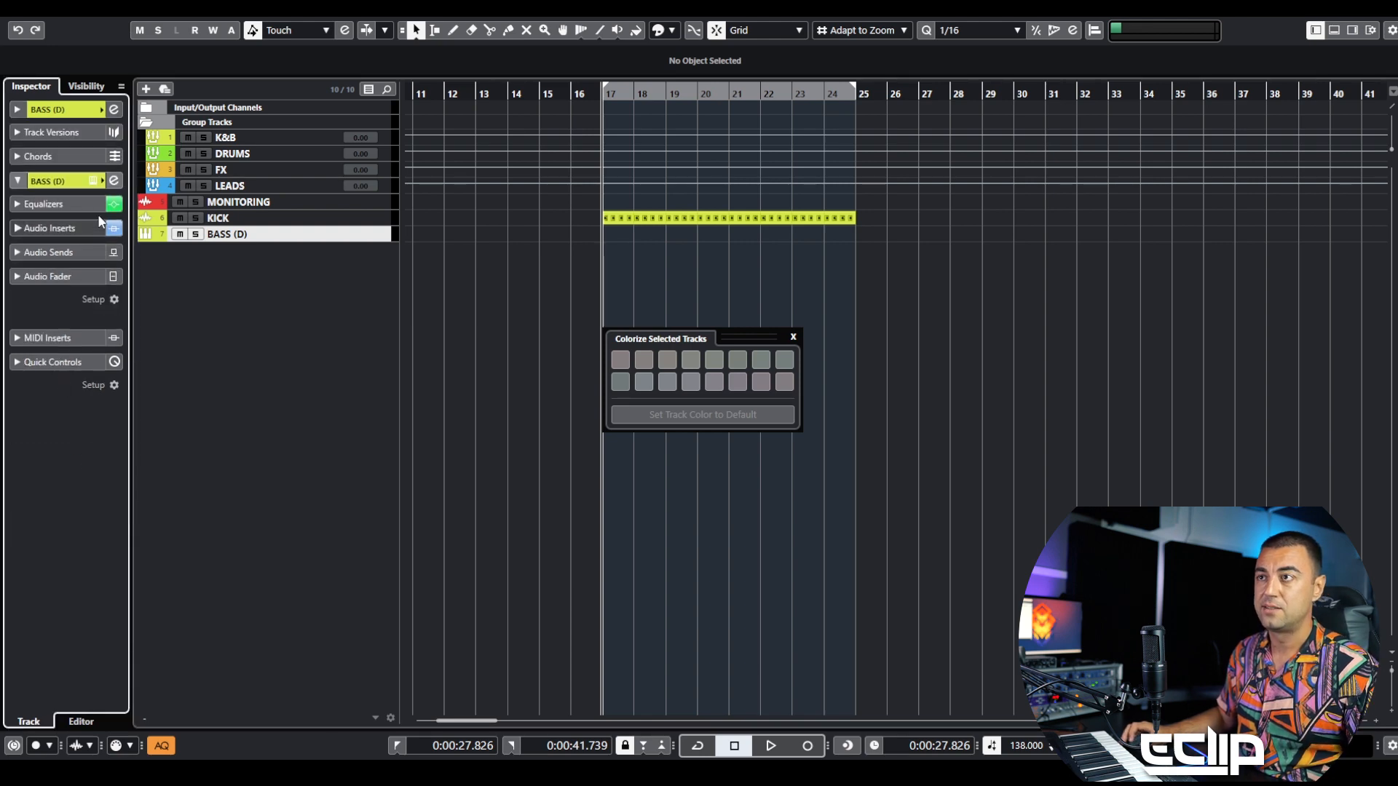
left_click(61, 230)
left_click_drag(80, 267, 248, 396)
left_click(96, 272)
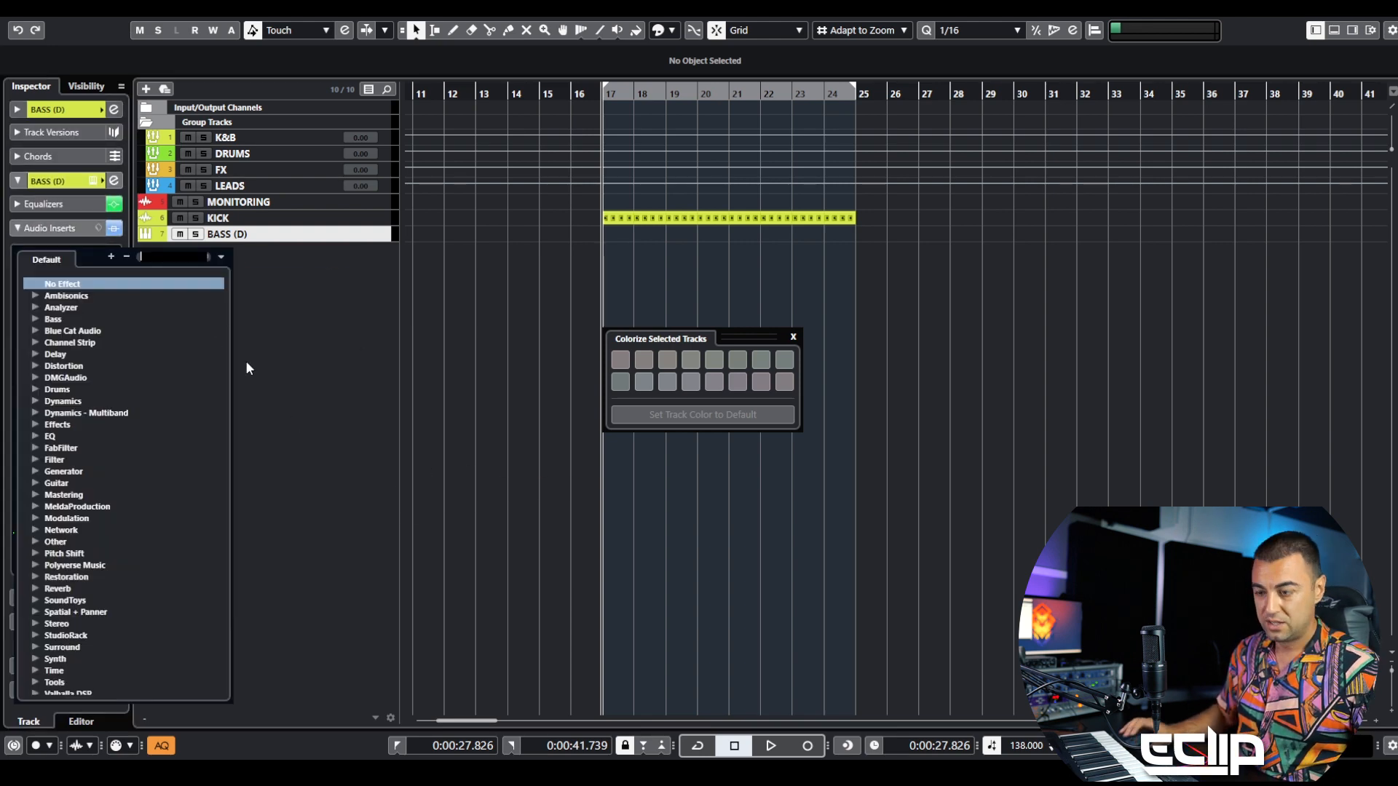
type("msb")
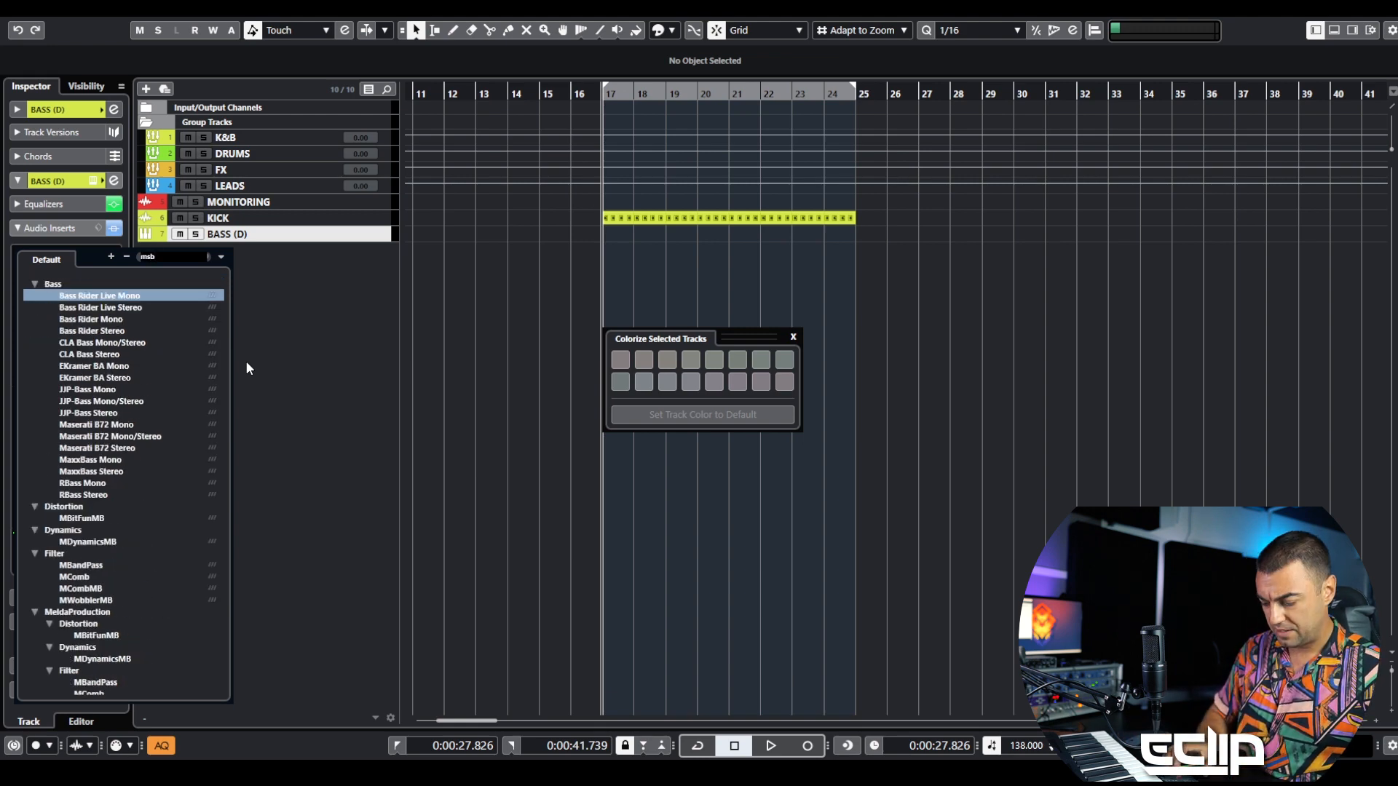
key("BackSpace")
type("atur")
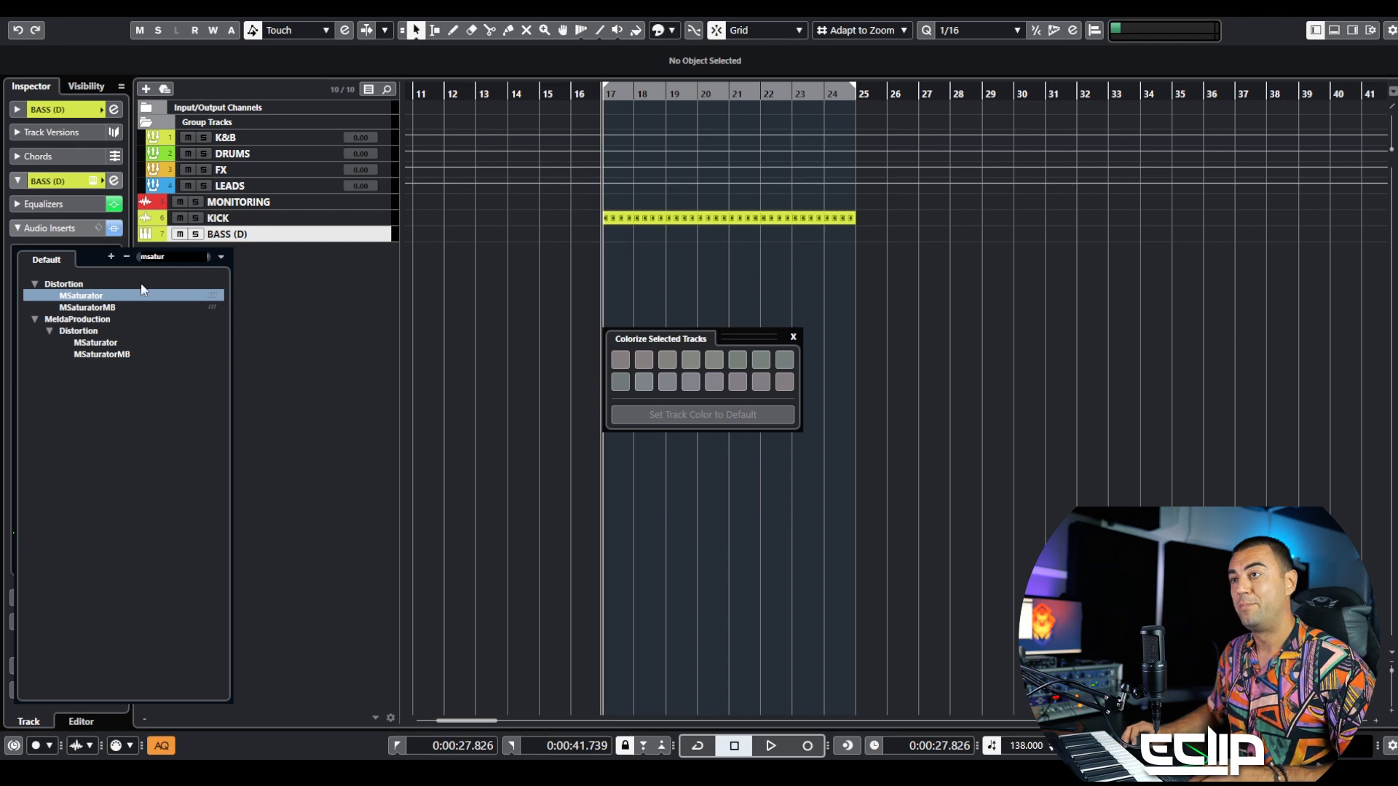
left_click(114, 307)
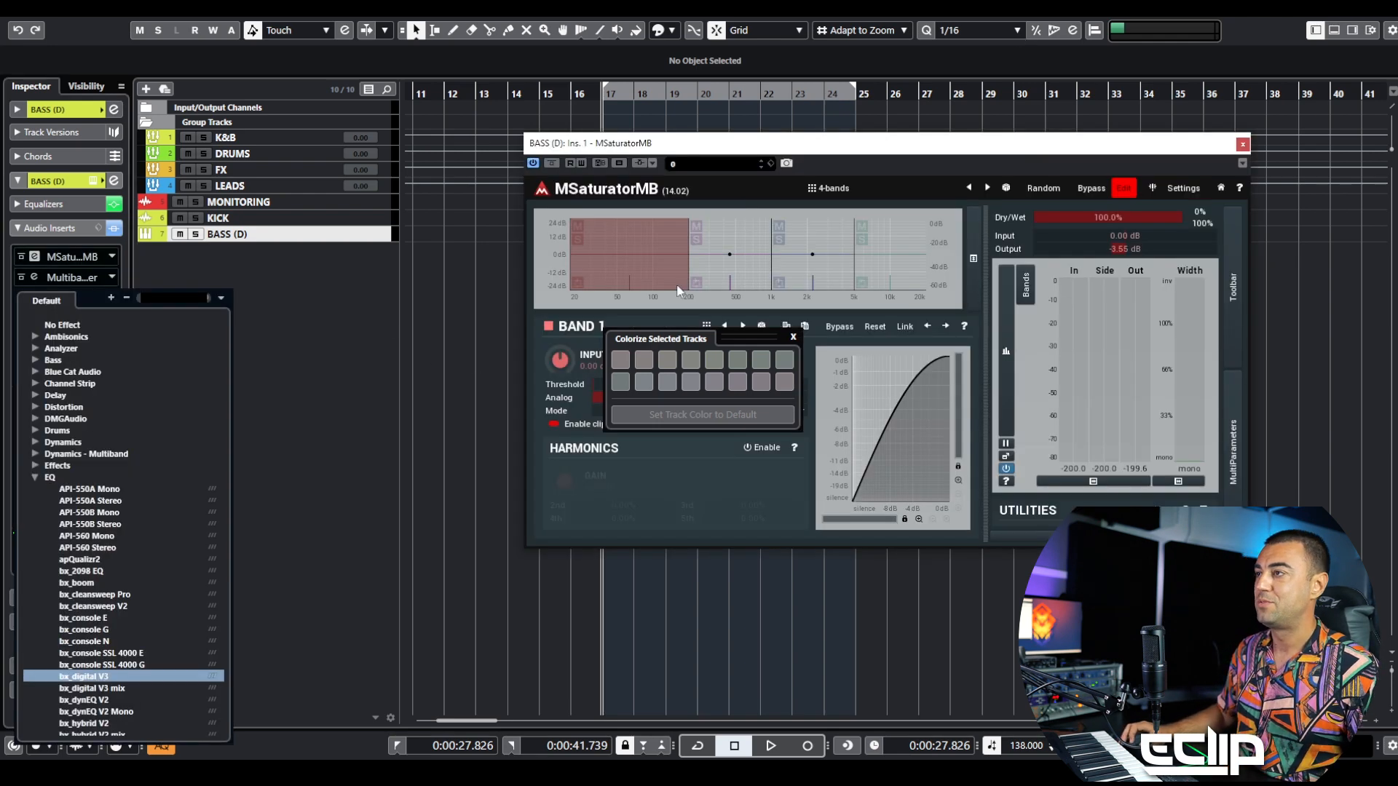
Close the color palette and lower MSaturatorMB's first band crossover, moving the plug-in window clear of the tracks.
left_click(685, 269)
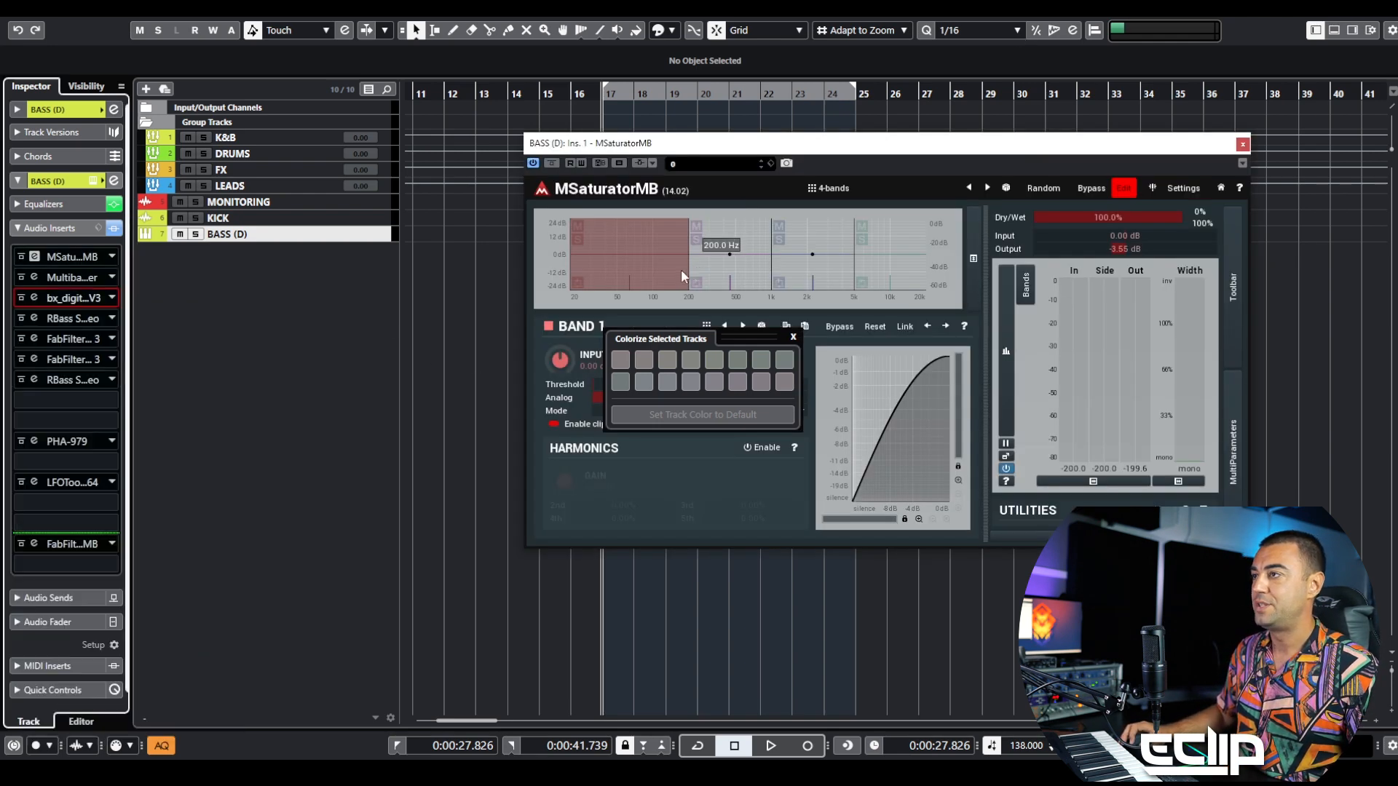
left_click(793, 337)
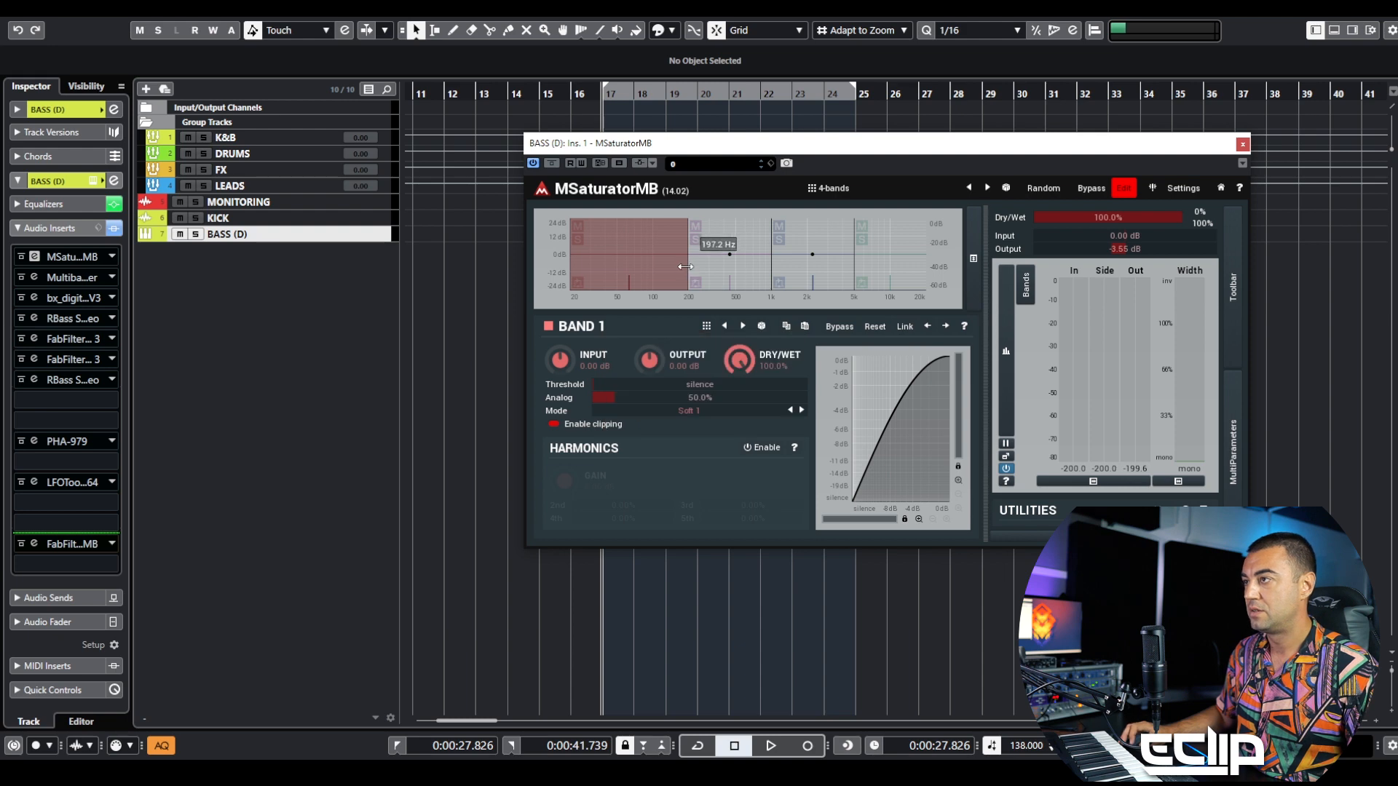
left_click_drag(688, 267, 647, 273)
left_click_drag(682, 143, 708, 364)
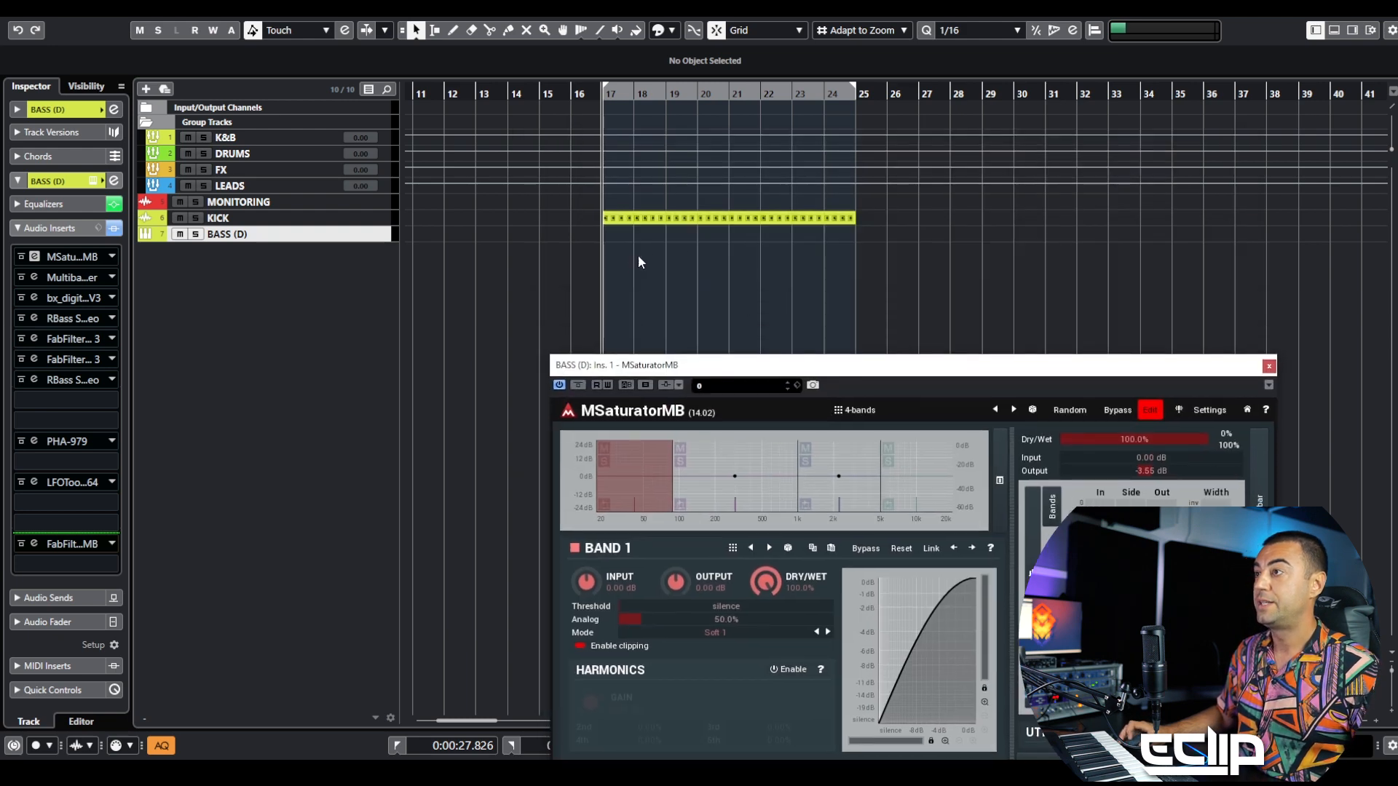
Cut the first eight bars of the bass part and place them at bar 17 below the kick, deleting the remaining bass parts.
left_click(682, 253)
key("g")
key("g")
key("g")
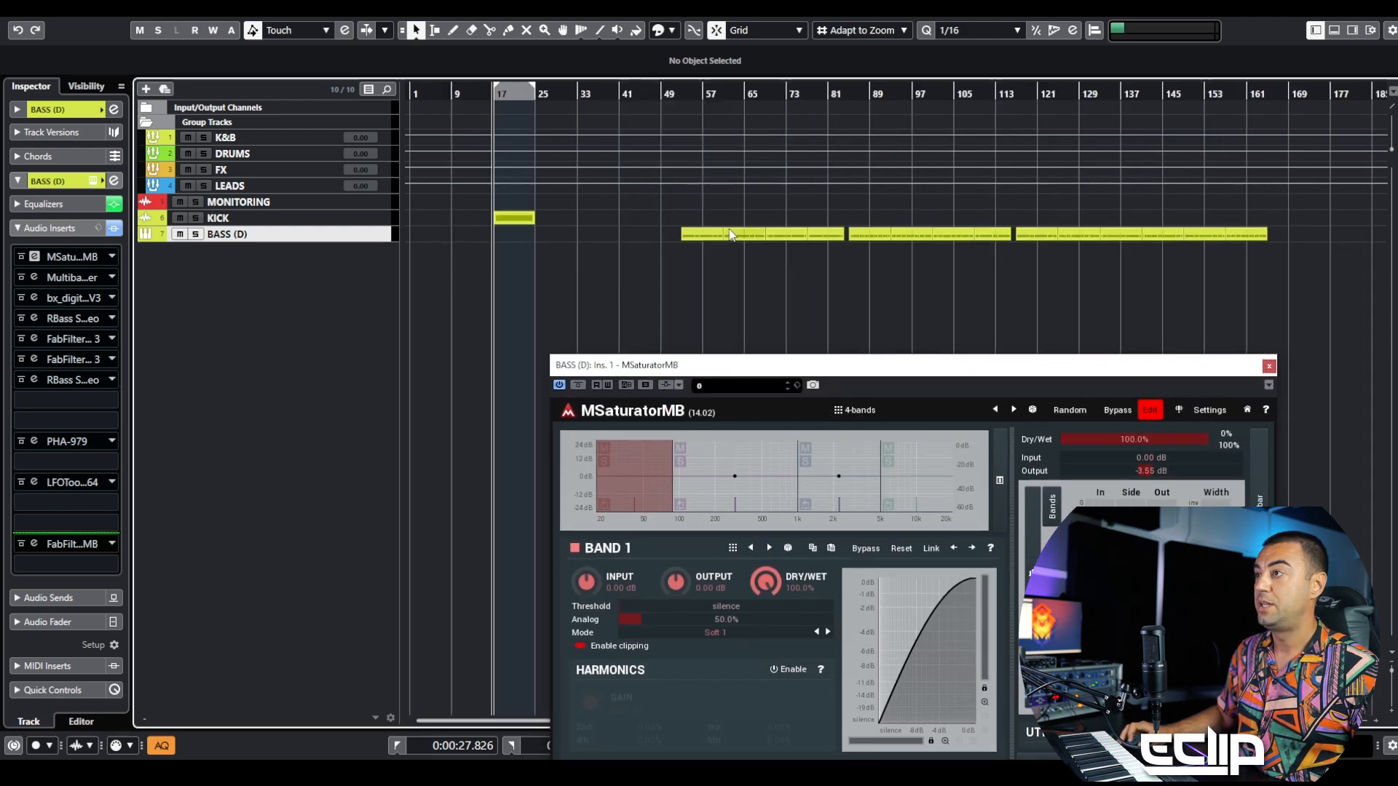
left_click(704, 234)
left_click_drag(712, 234, 524, 233)
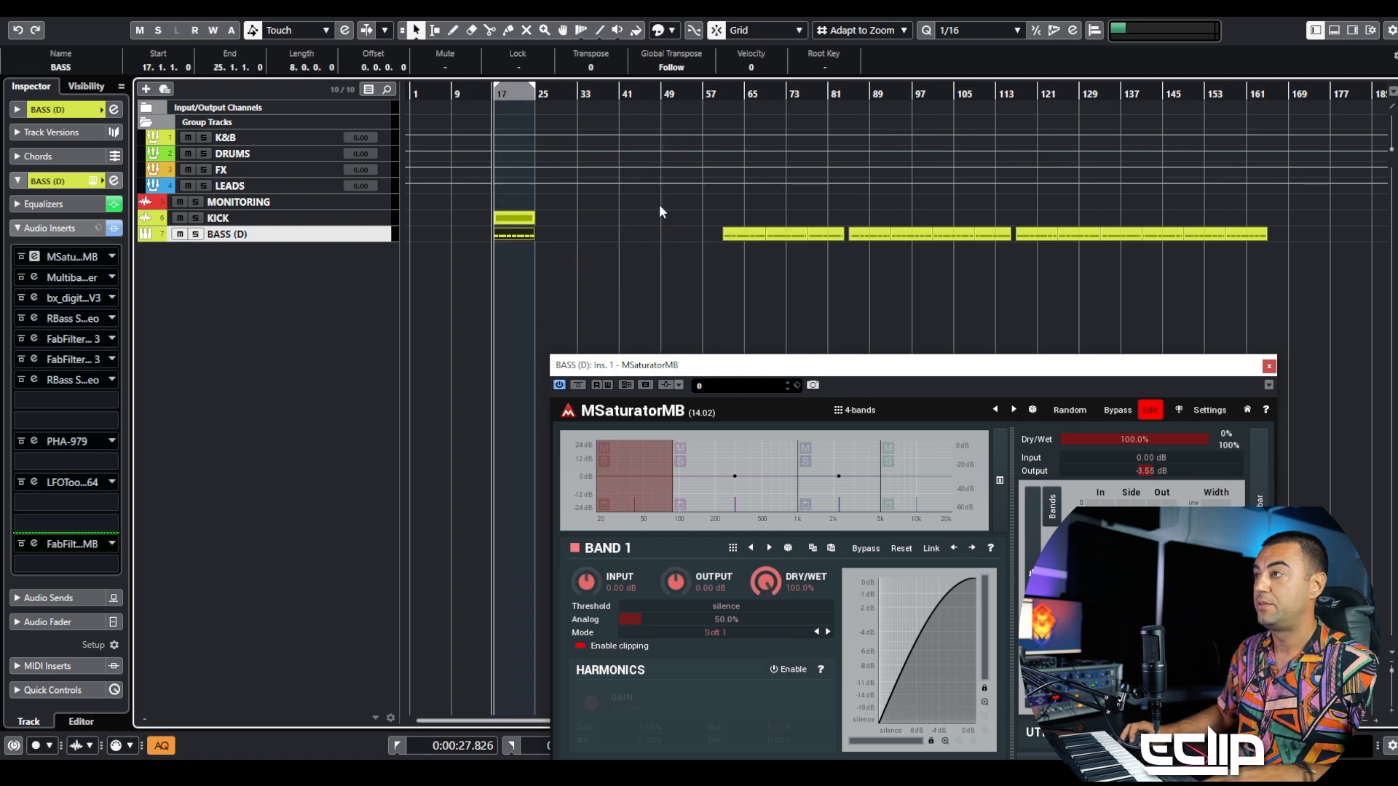
left_click_drag(659, 206, 1270, 289)
key("Delete")
Transpose the notes of the eight-bar bass part up five semitones to G0.
double_click(517, 235)
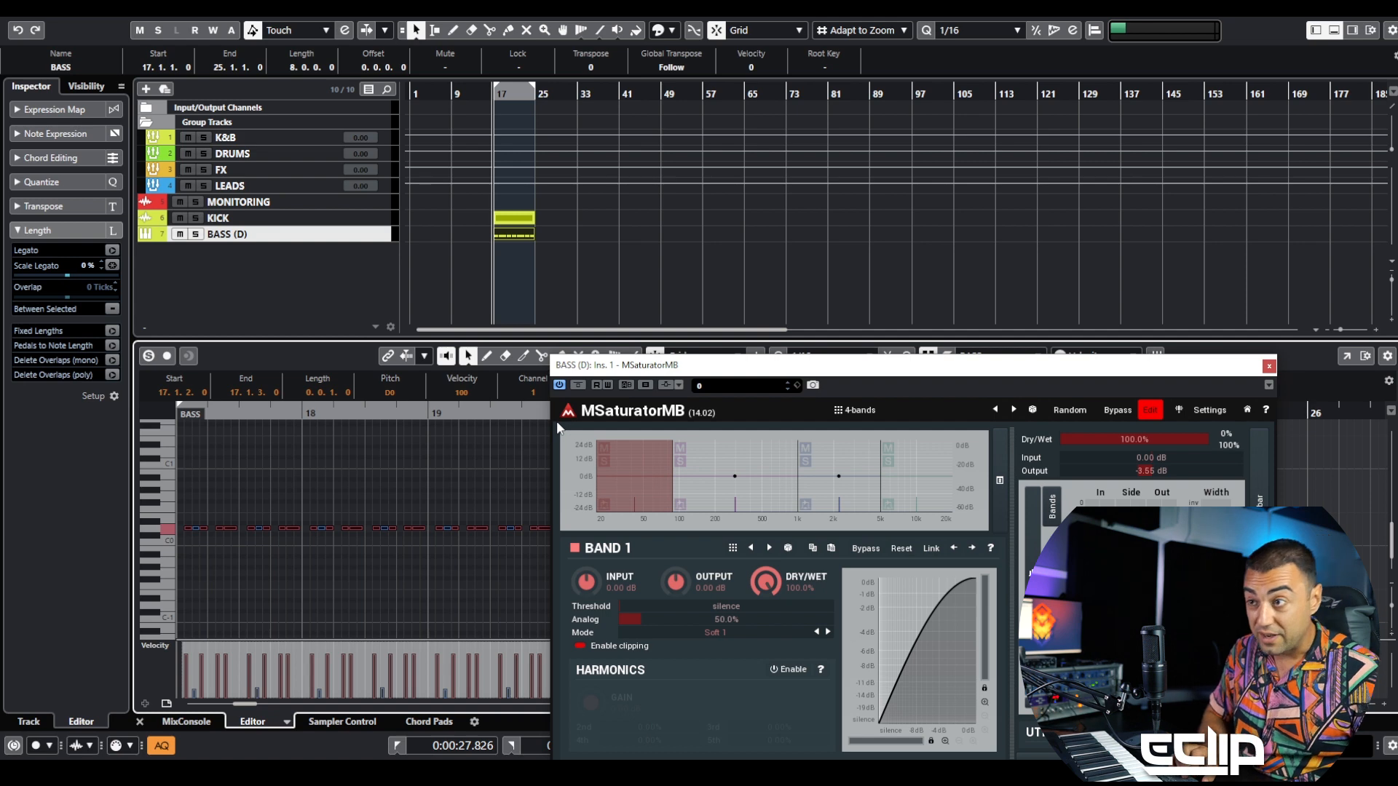
key("Up")
key("Up")
key("Up")
key("Up")
key("Up")
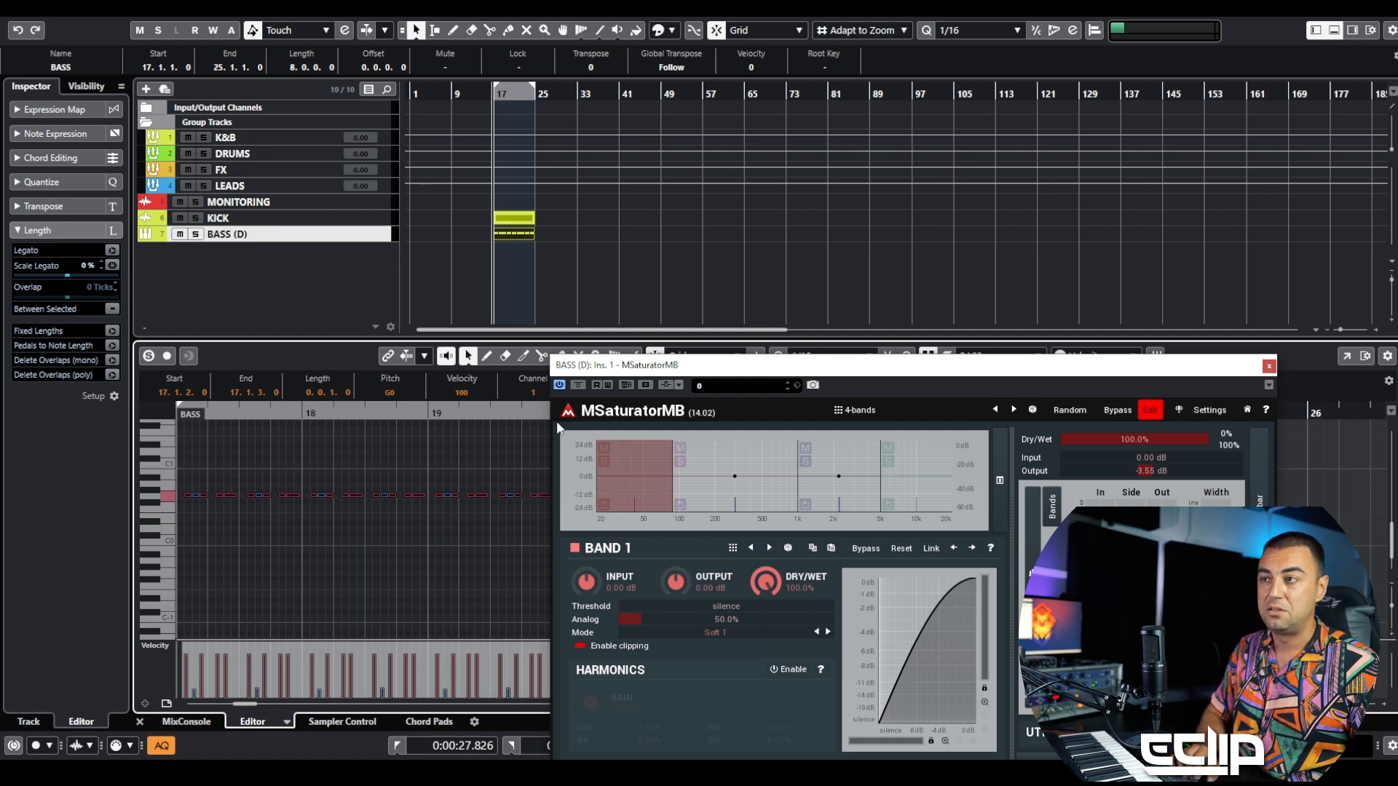
Open the bass channel settings and add a bell cut of about -2.8 dB near 45.6 Hz in the insert 5 FabFilter Pro-Q 3.
key("ctrl+e")
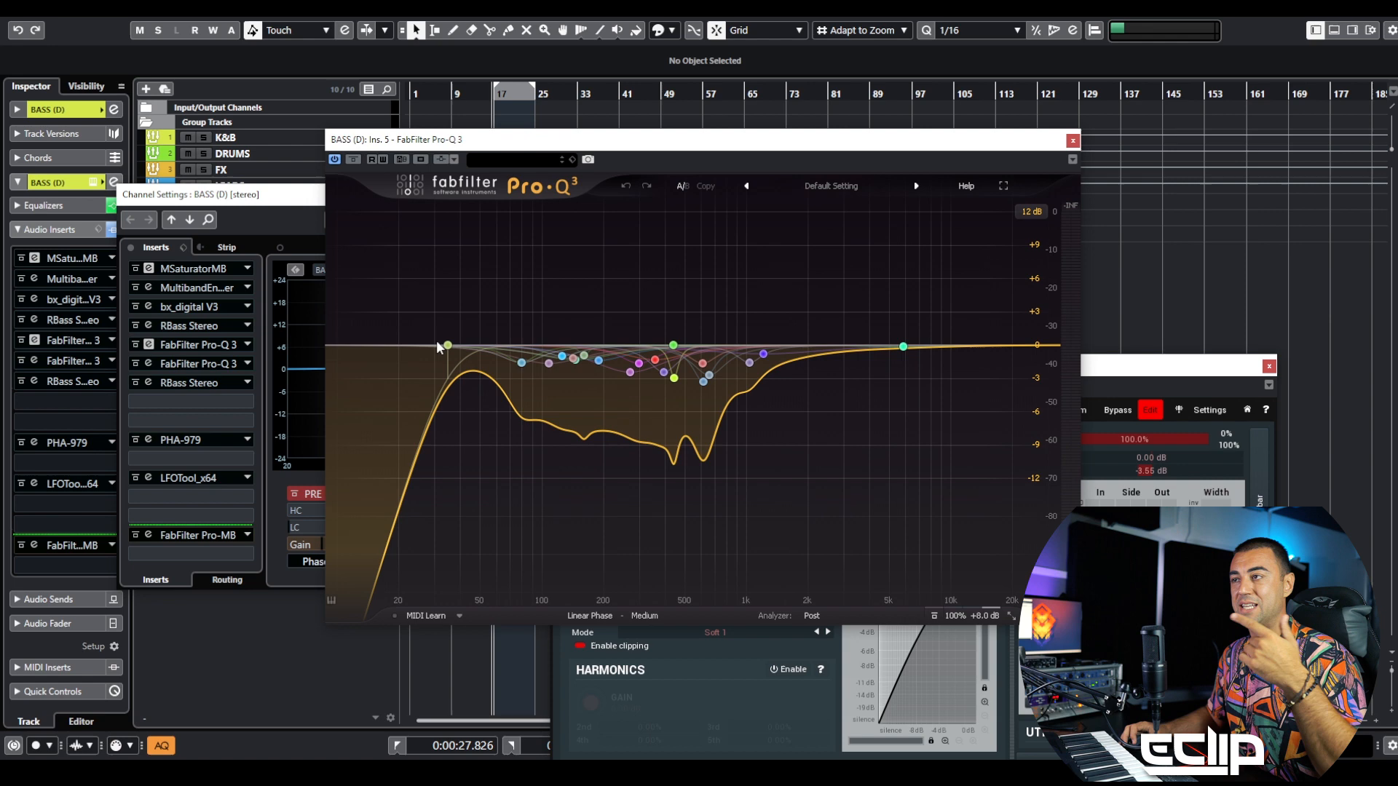
mouse_move(448, 346)
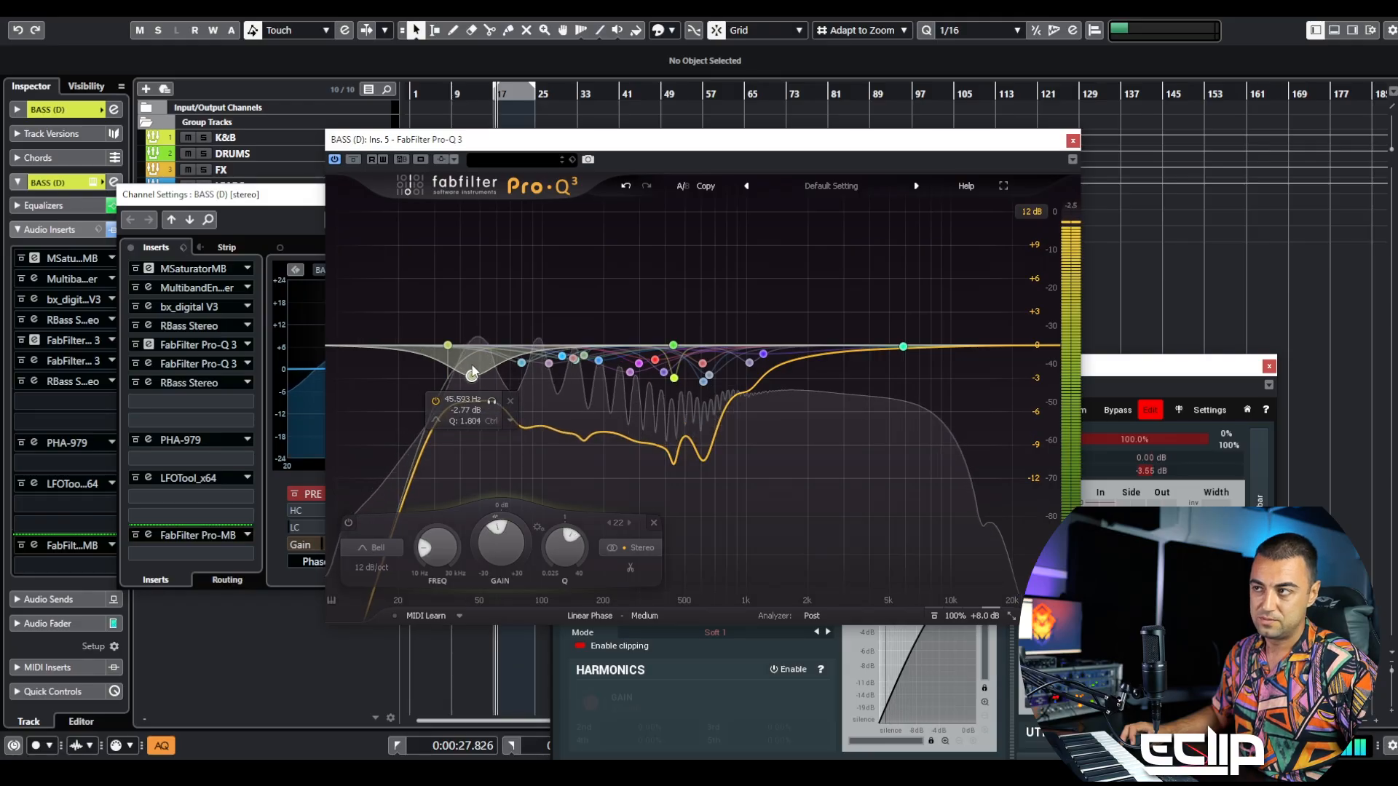
left_click(1072, 141)
Lower MSaturatorMB's first band crossover further on the bass channel during playback and close the plug-in.
left_click(149, 270)
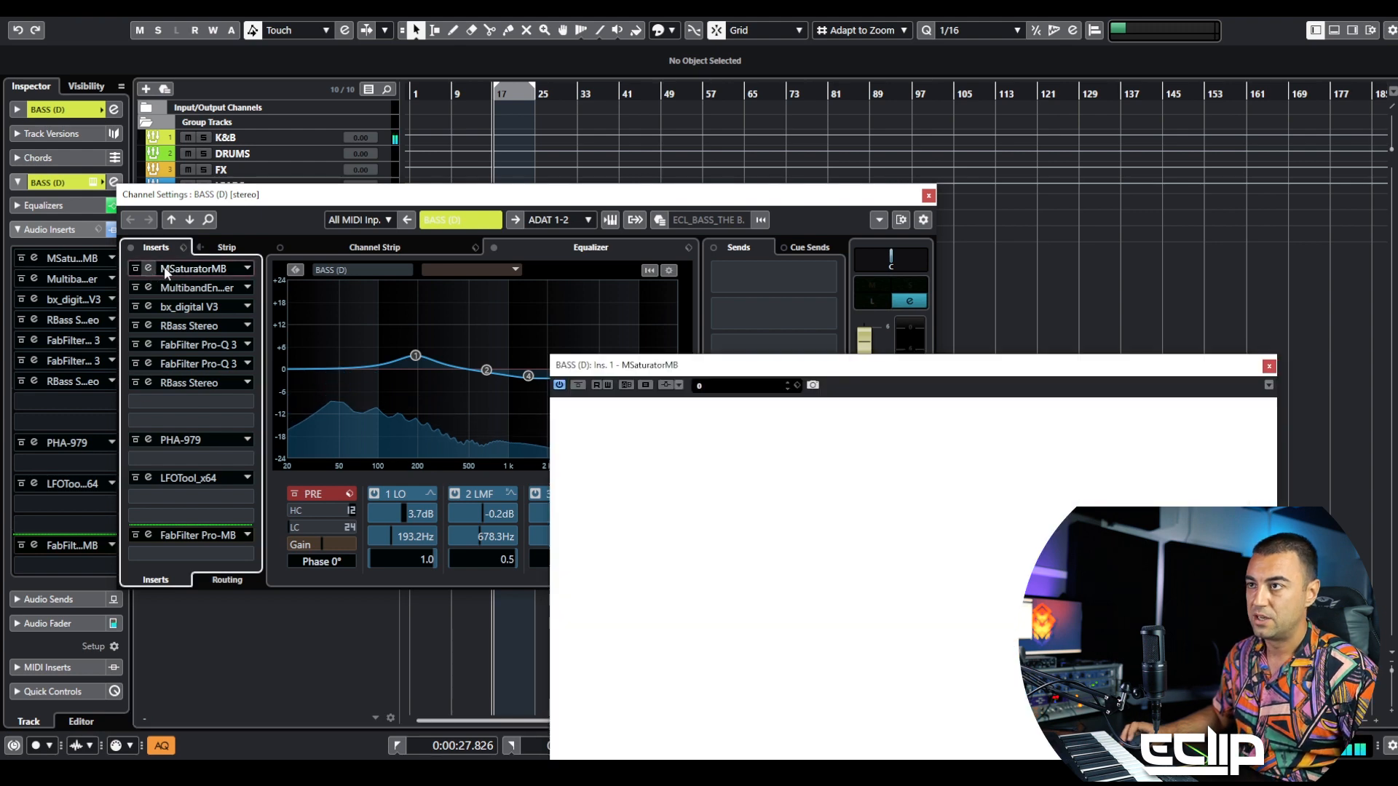
key("space")
left_click_drag(672, 483, 640, 478)
left_click(1268, 366)
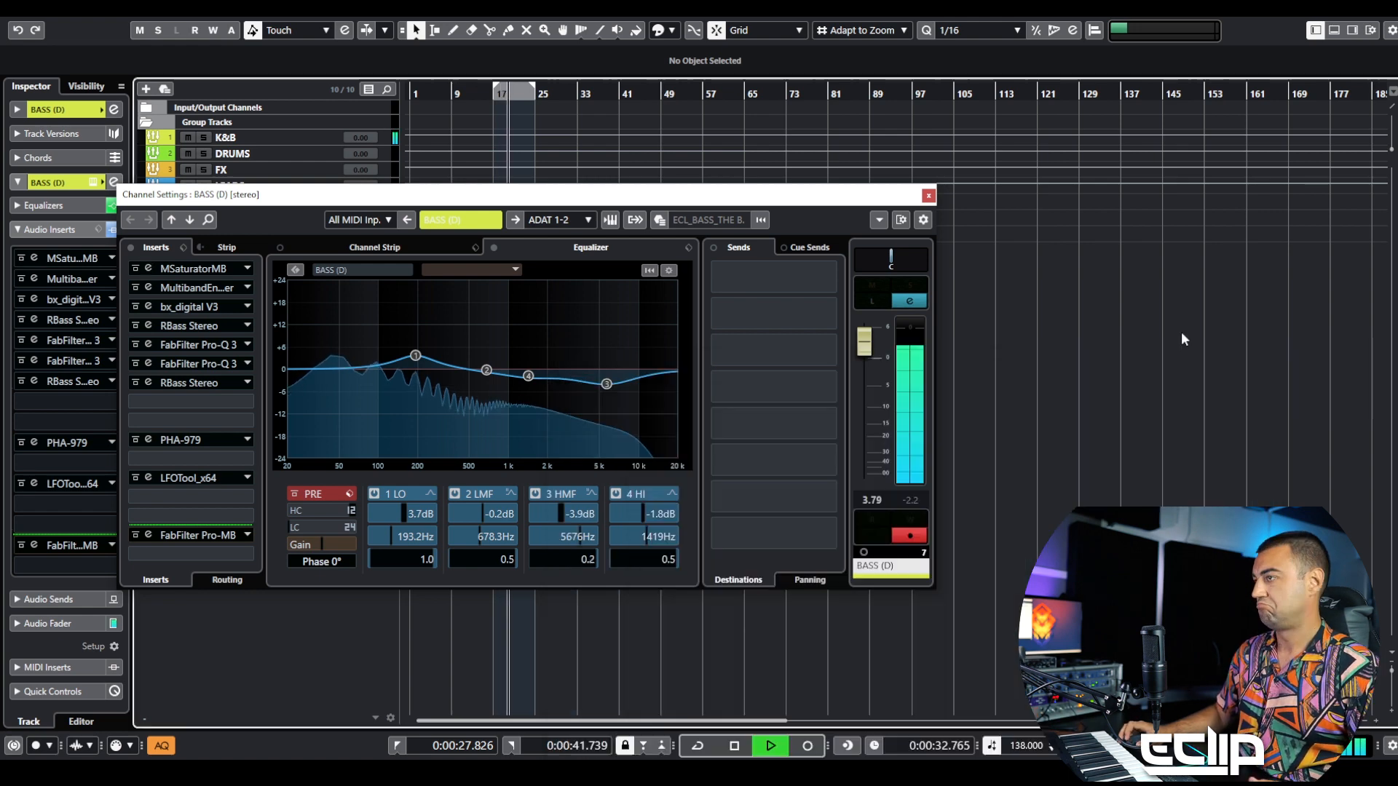
Pull the low band of the bass channel EQ down to about 0 dB, close the channel settings and stop playback.
mouse_move(416, 356)
left_mouse_down()
mouse_move(448, 356)
mouse_move(448, 338)
mouse_move(433, 369)
left_mouse_up()
key("Escape")
key("space")
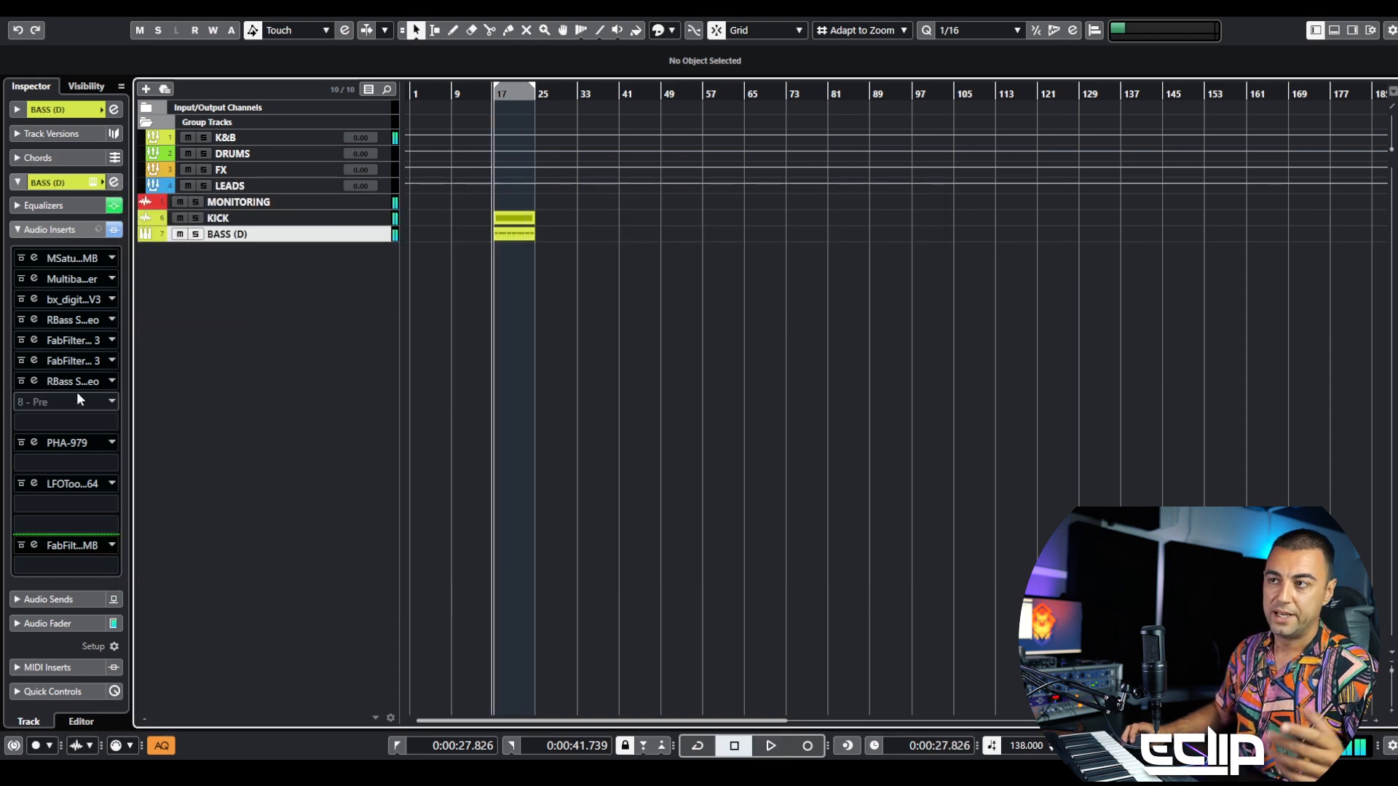
Bypass the second RBass Stereo insert, in slot 7 of the BASS (D) track.
left_click(76, 398)
left_click(282, 442)
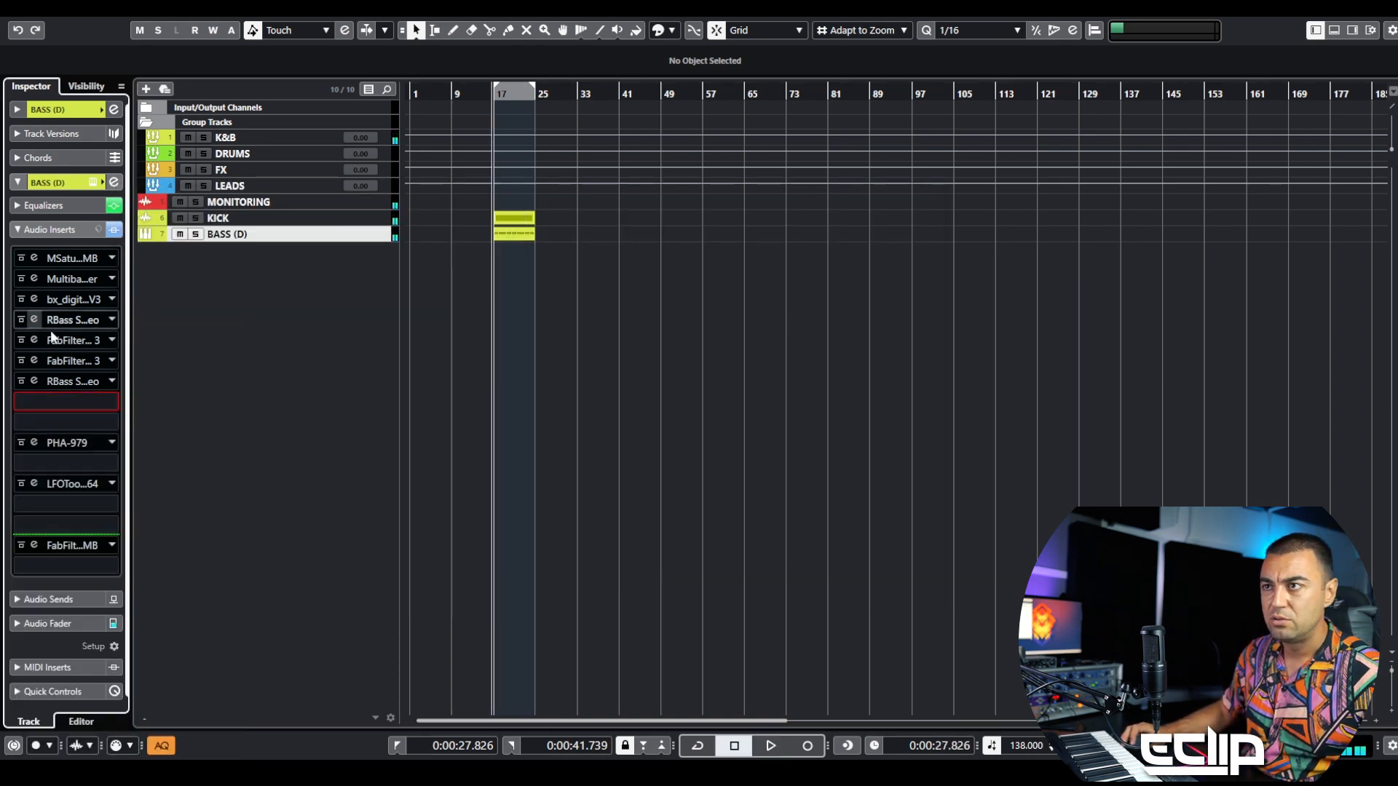
left_click(24, 381)
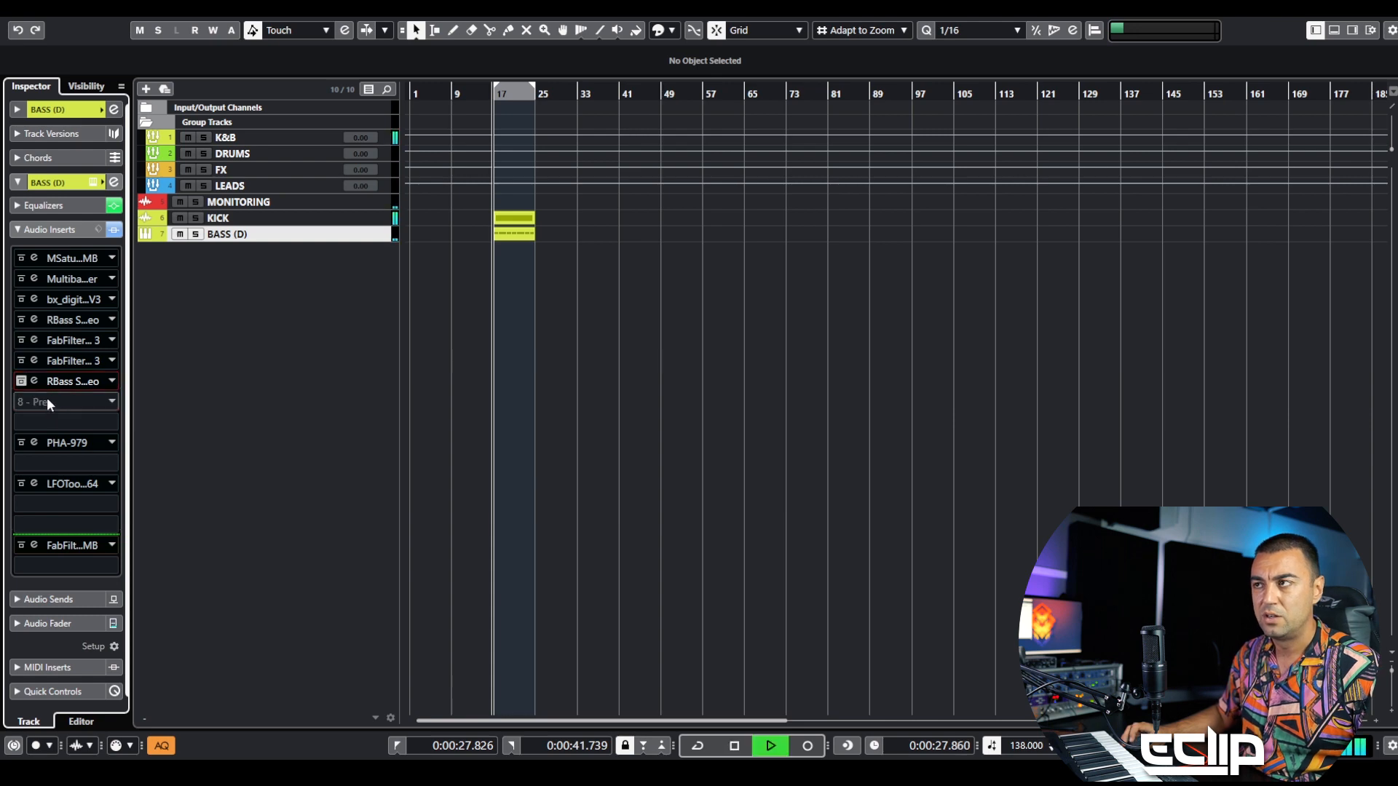
Load Vitamin Stereo into insert slot 8 of the BASS (D) track.
left_click(46, 400)
type("va")
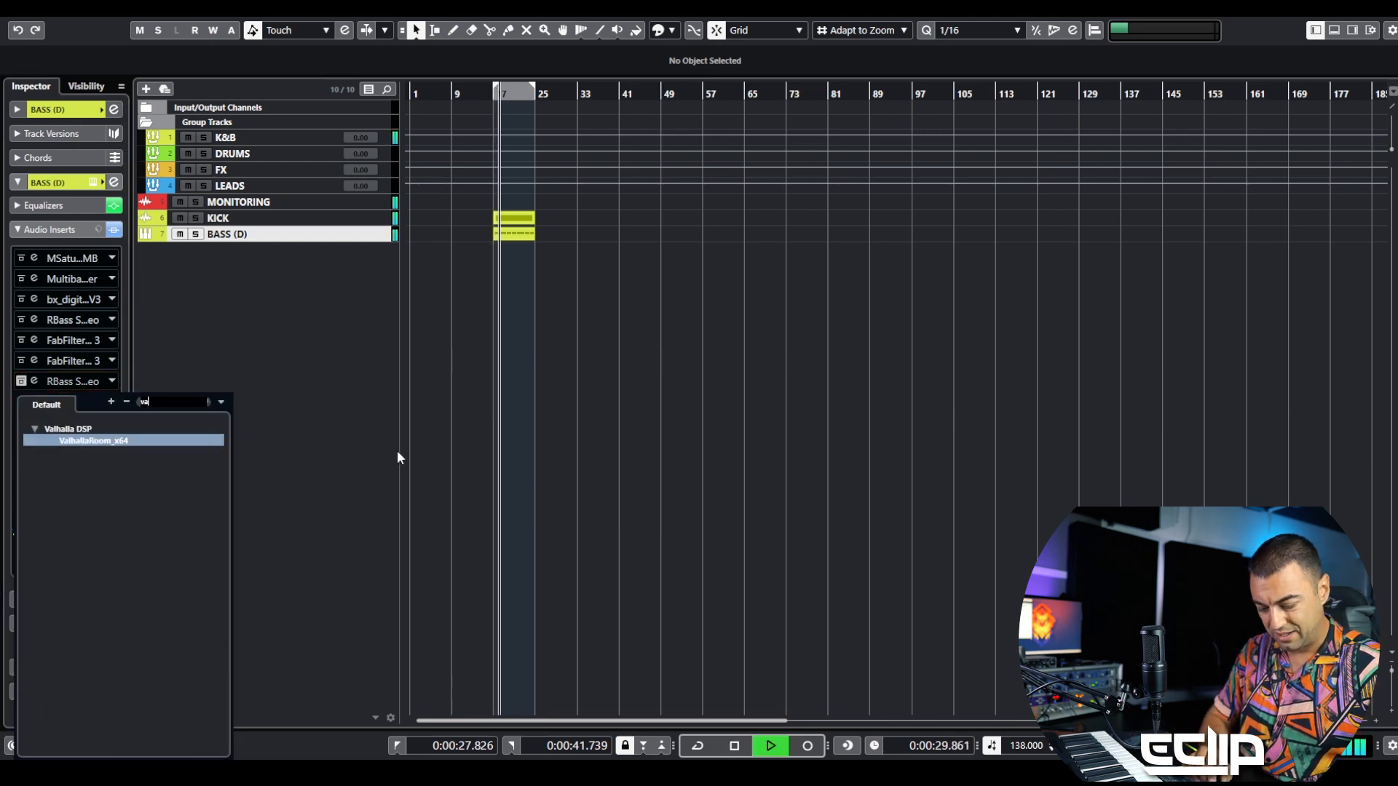
key("BackSpace")
type("itam")
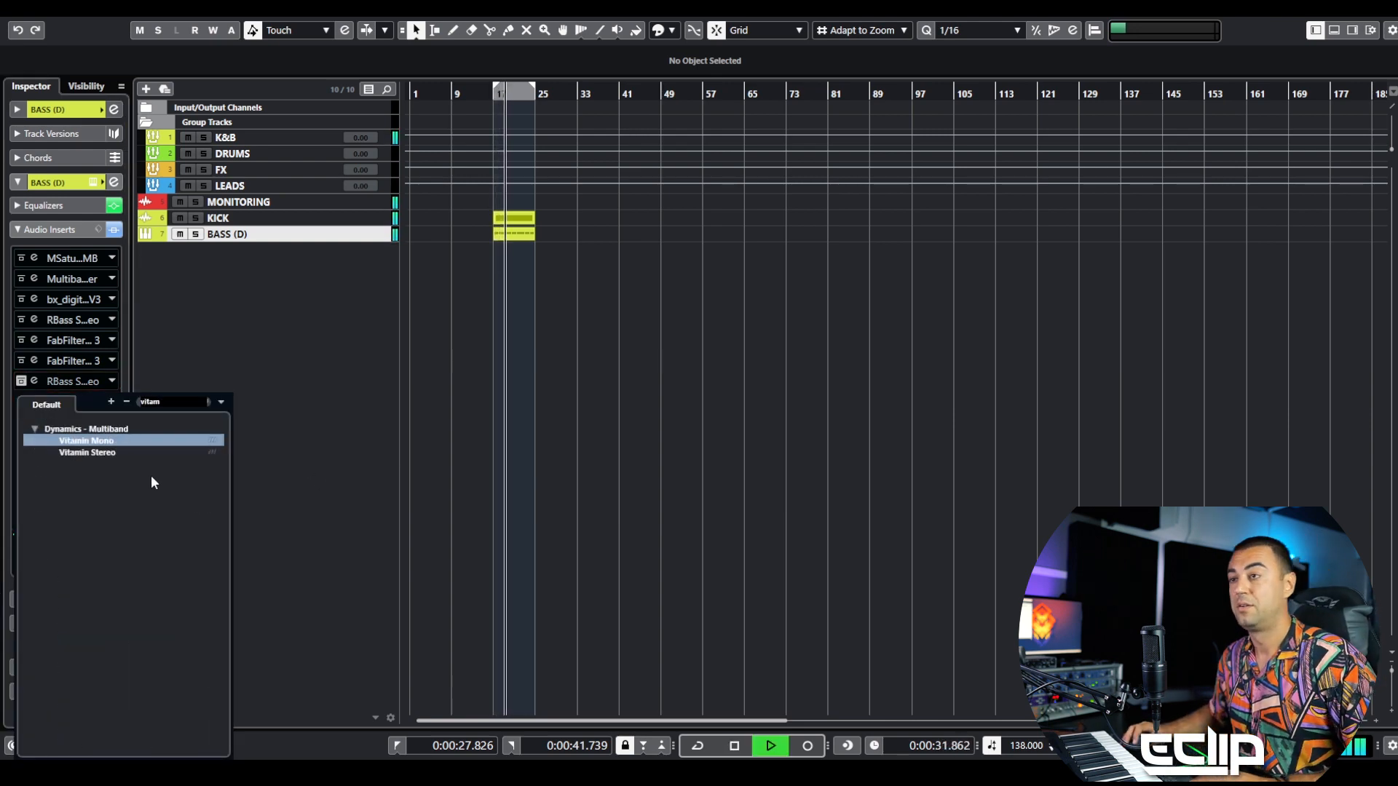
left_click(106, 453)
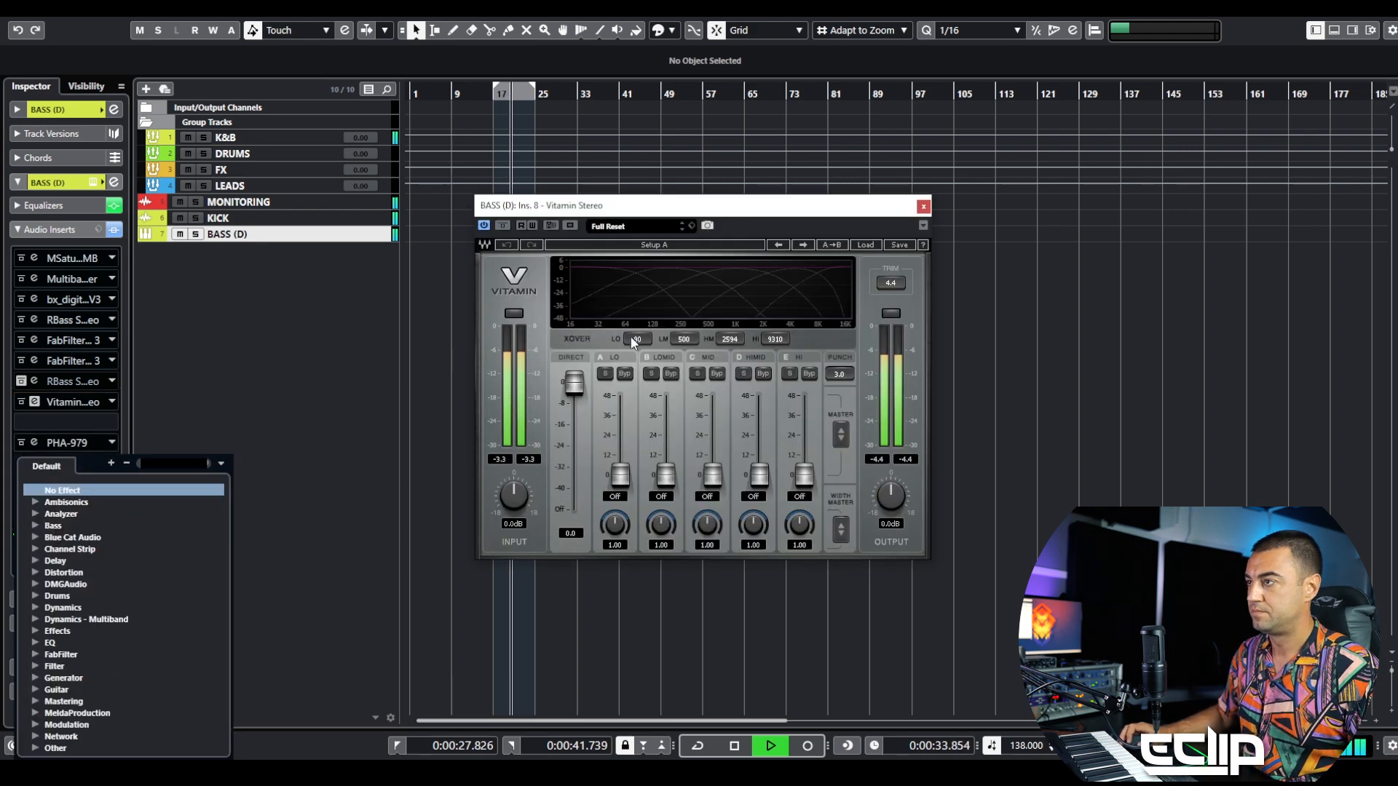
Set Vitamin's low crossover to 44 Hz, close the plug-in and stop playback.
left_click_drag(638, 340, 639, 363)
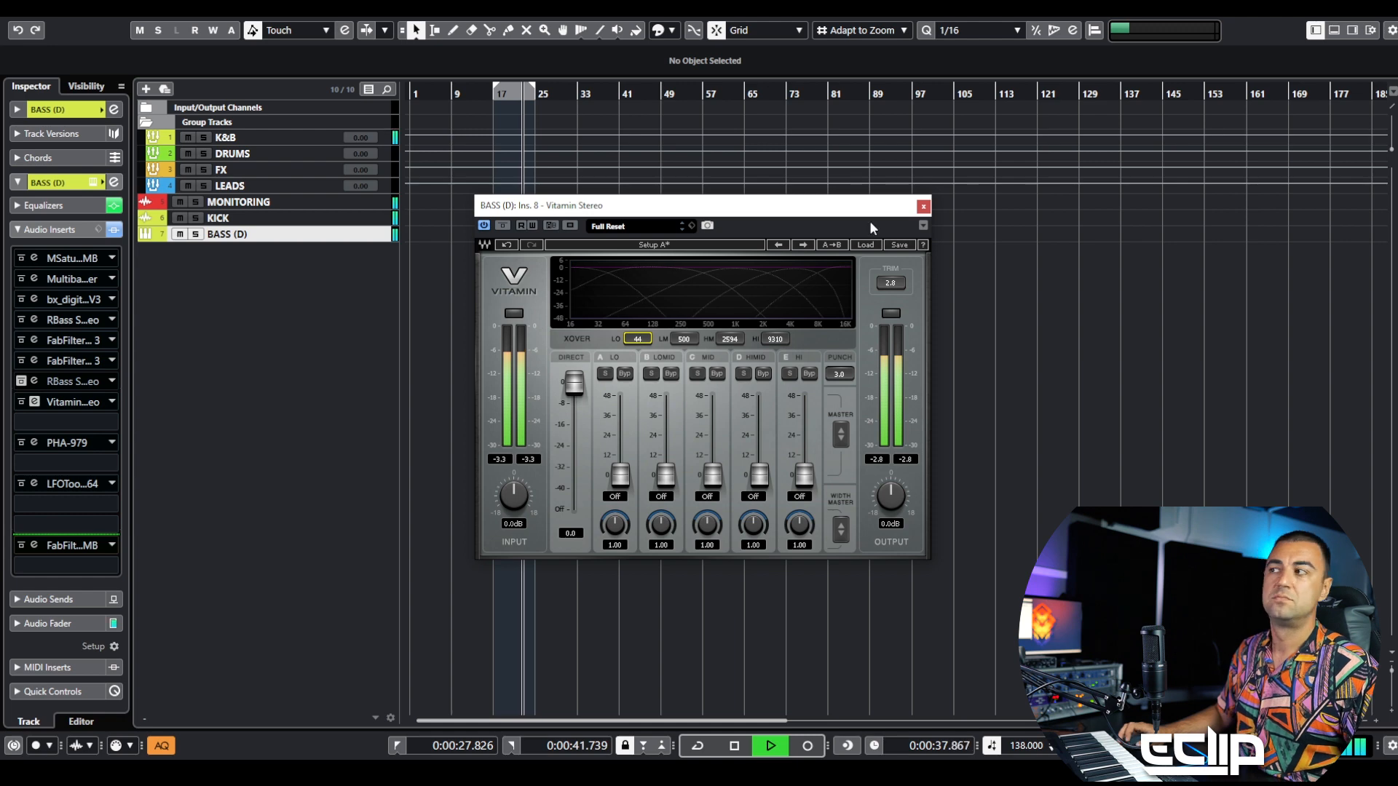
left_click(923, 206)
key("space")
Open the BASS part in the editor and duplicate the BASS (D) track version.
left_click(498, 235)
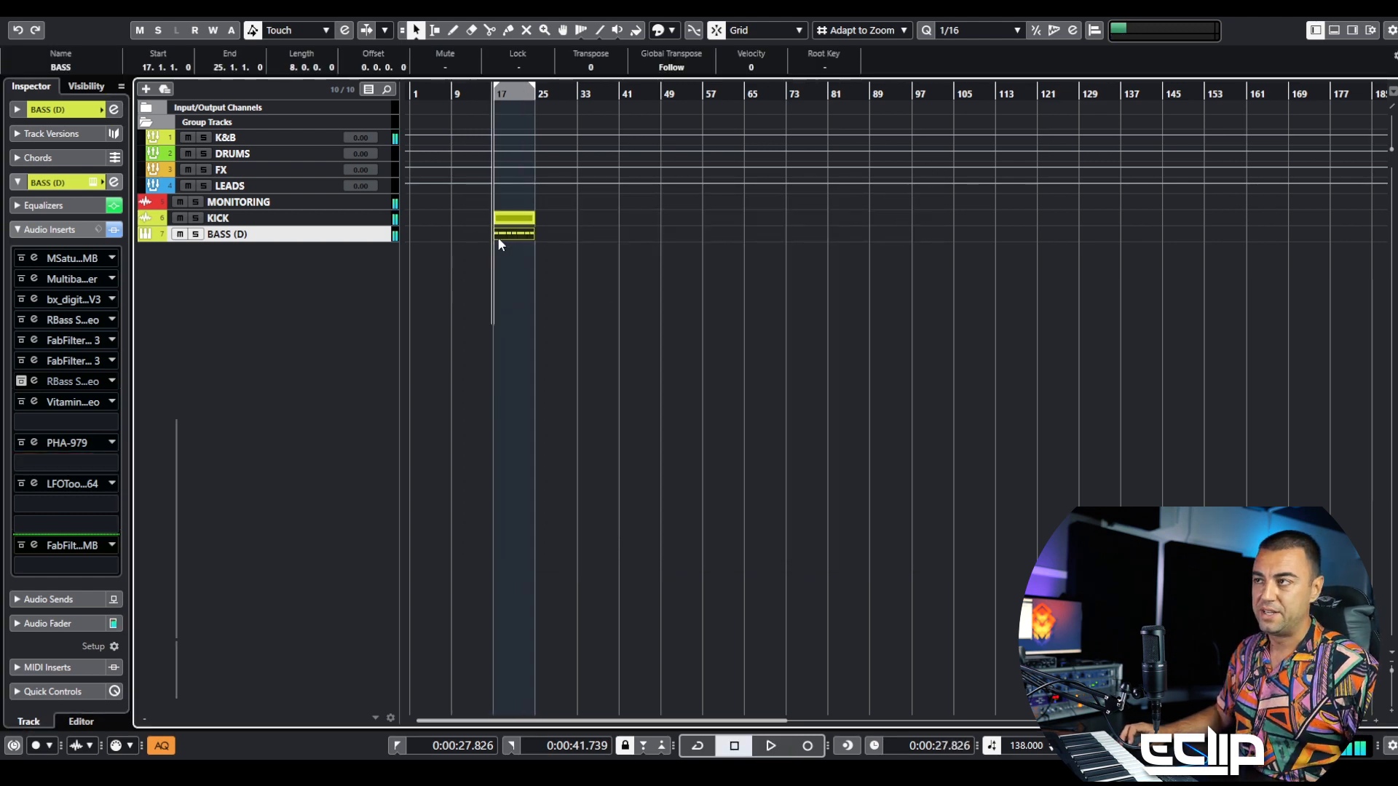
double_click(498, 235)
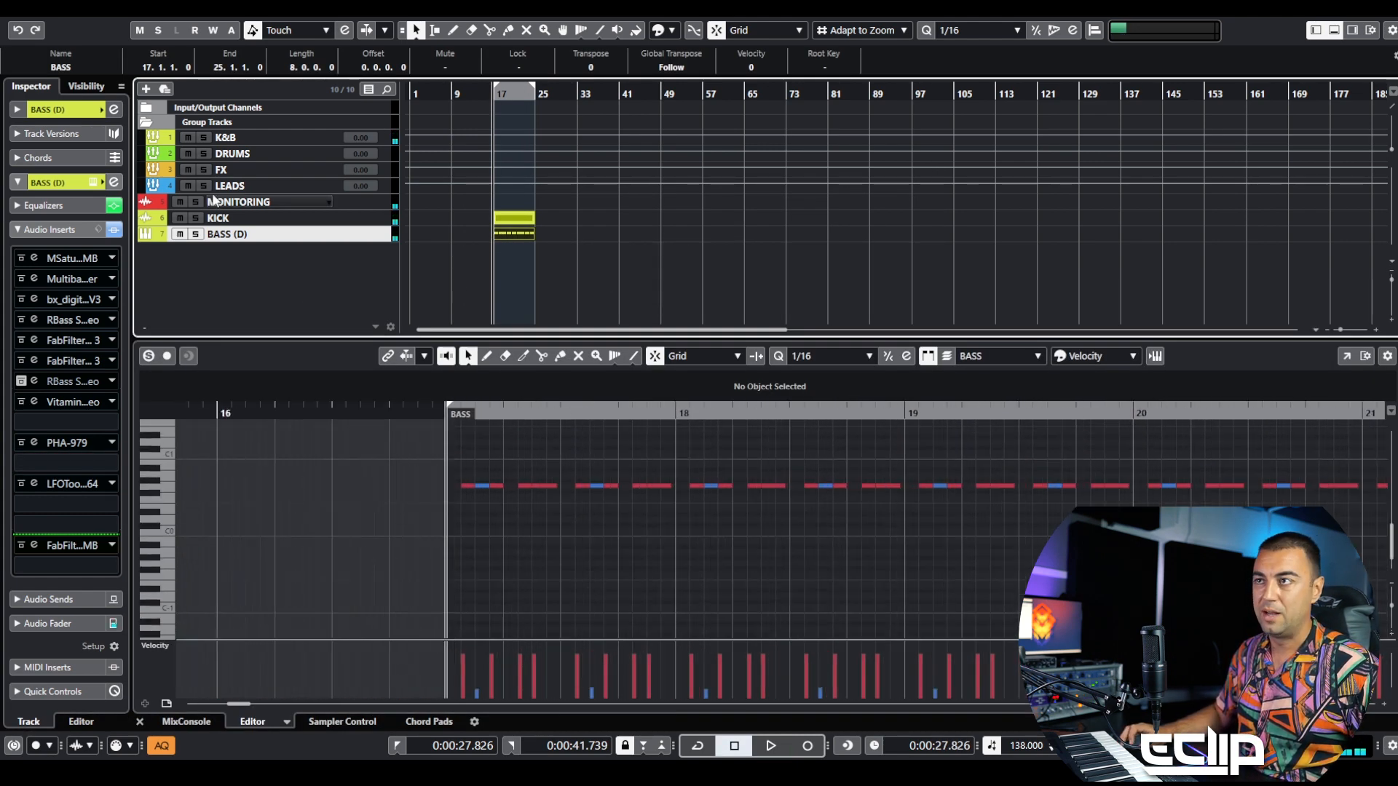
left_click(69, 111)
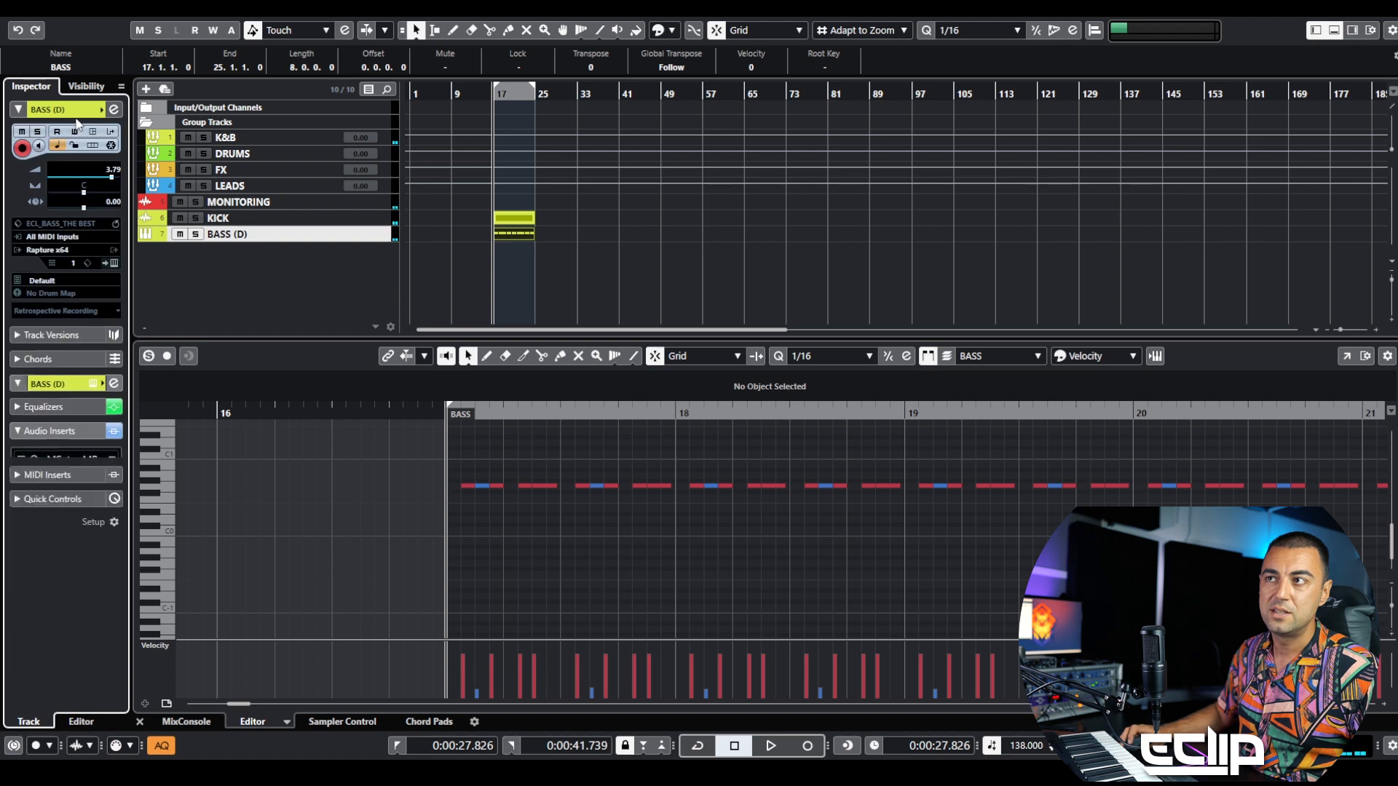
left_click(61, 339)
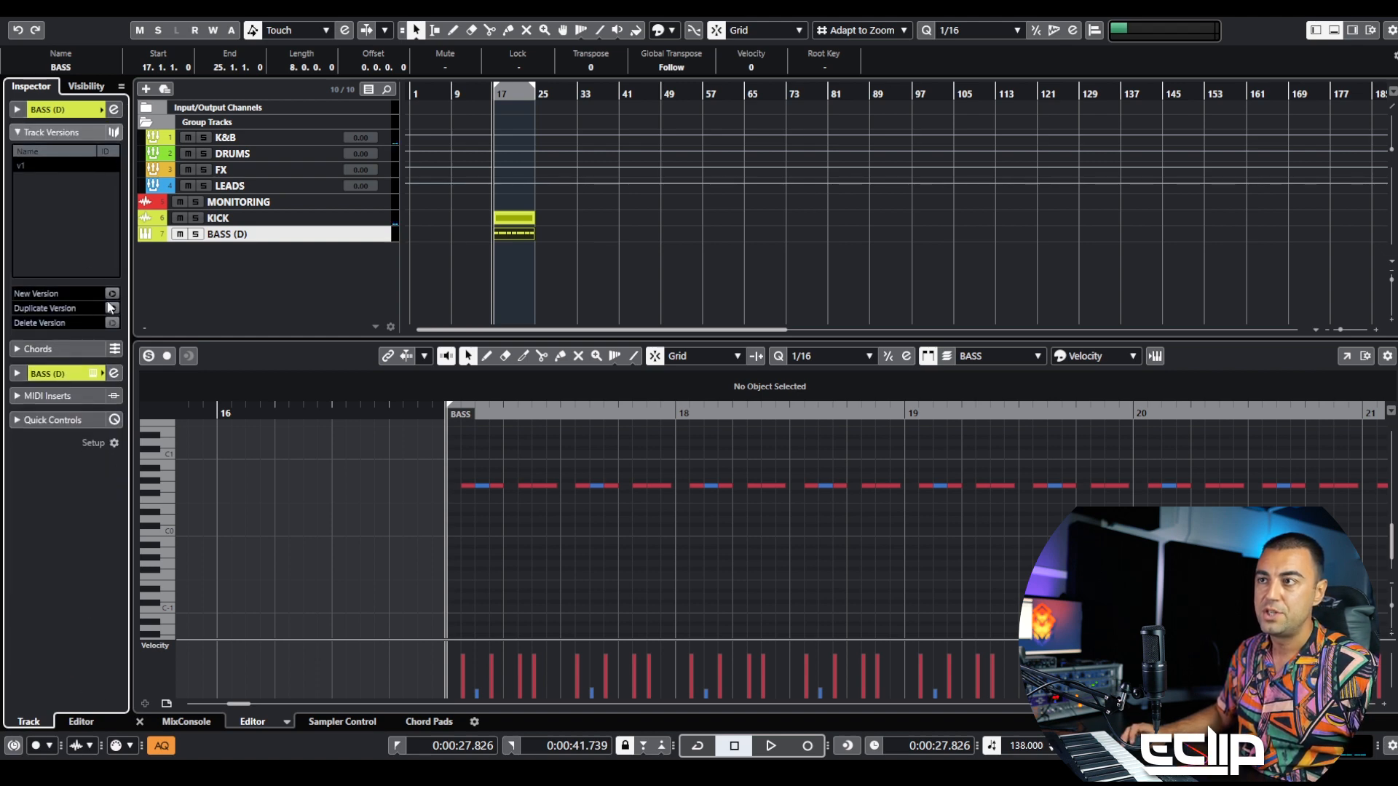
left_click(111, 309)
In the duplicated version, set the first beat's middle note to velocity 100 and delete all notes after the first beat.
double_click(532, 233)
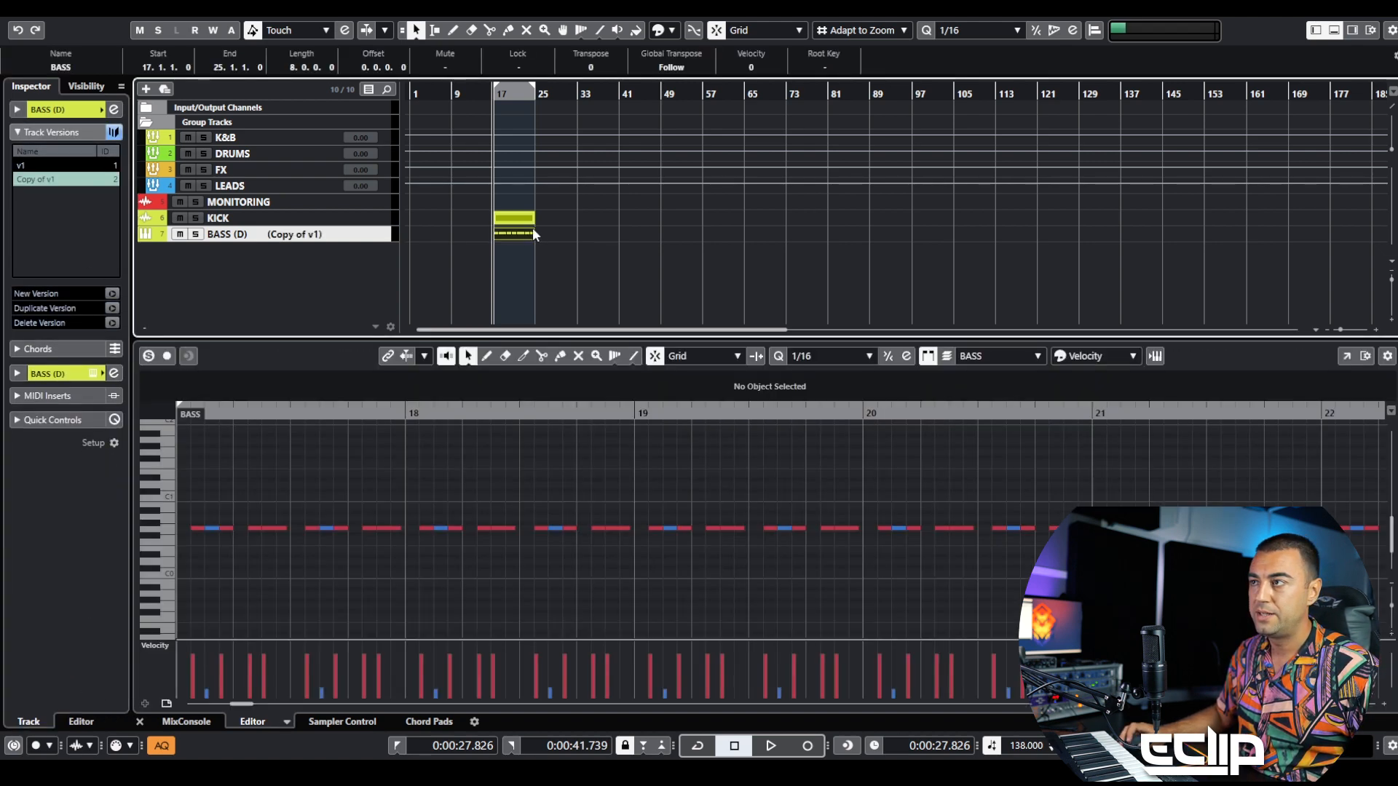
left_click(232, 541)
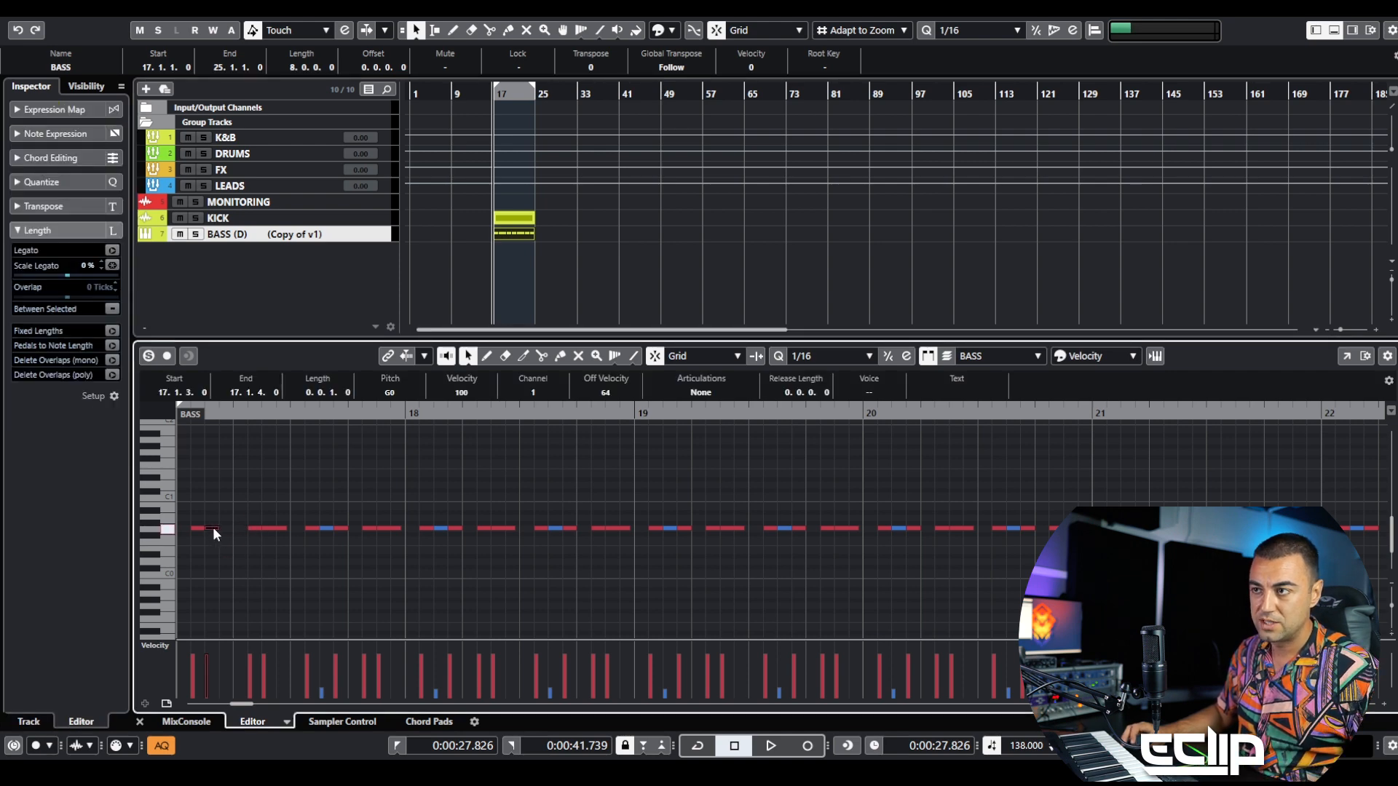
left_click(221, 527)
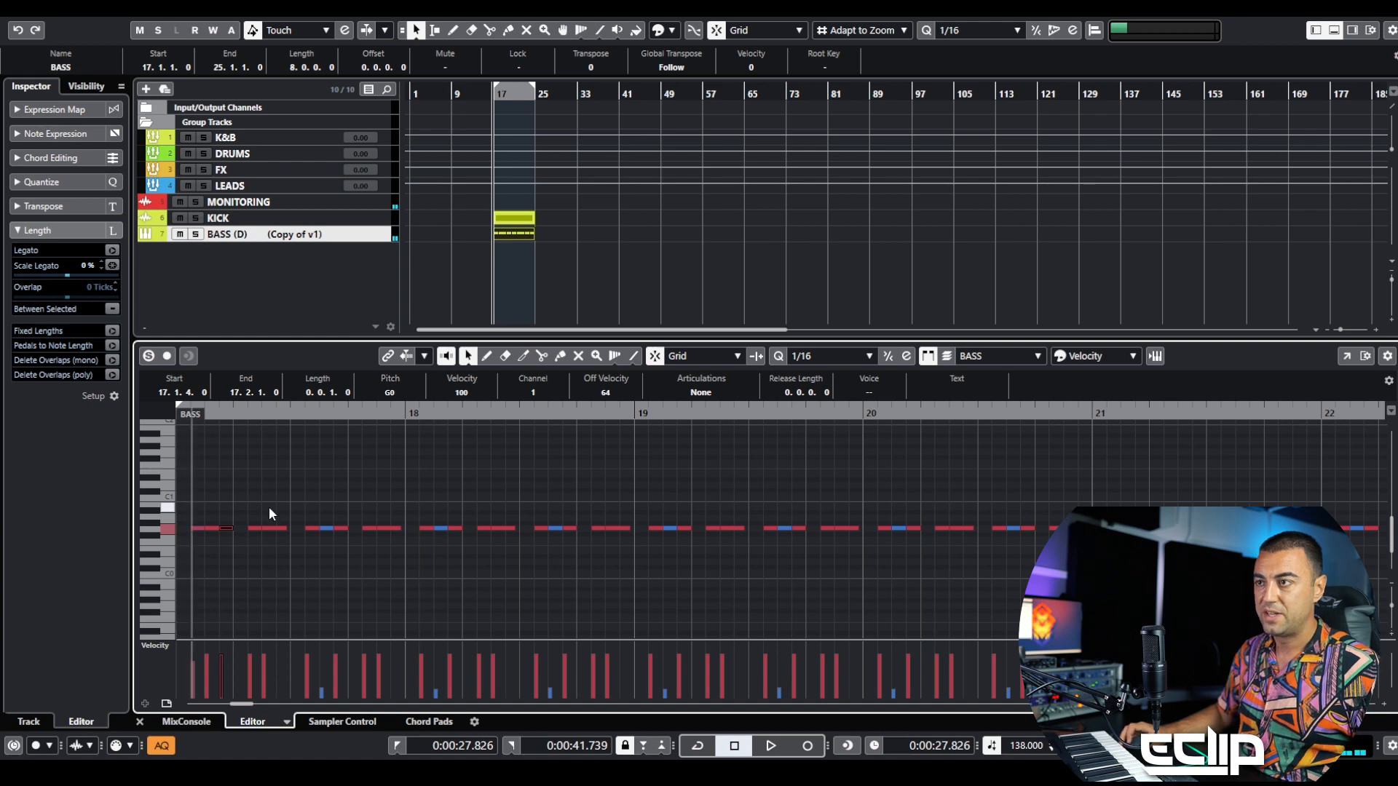
scroll(268, 506, "down", 3)
left_click_drag(260, 490, 1205, 542)
key("Delete")
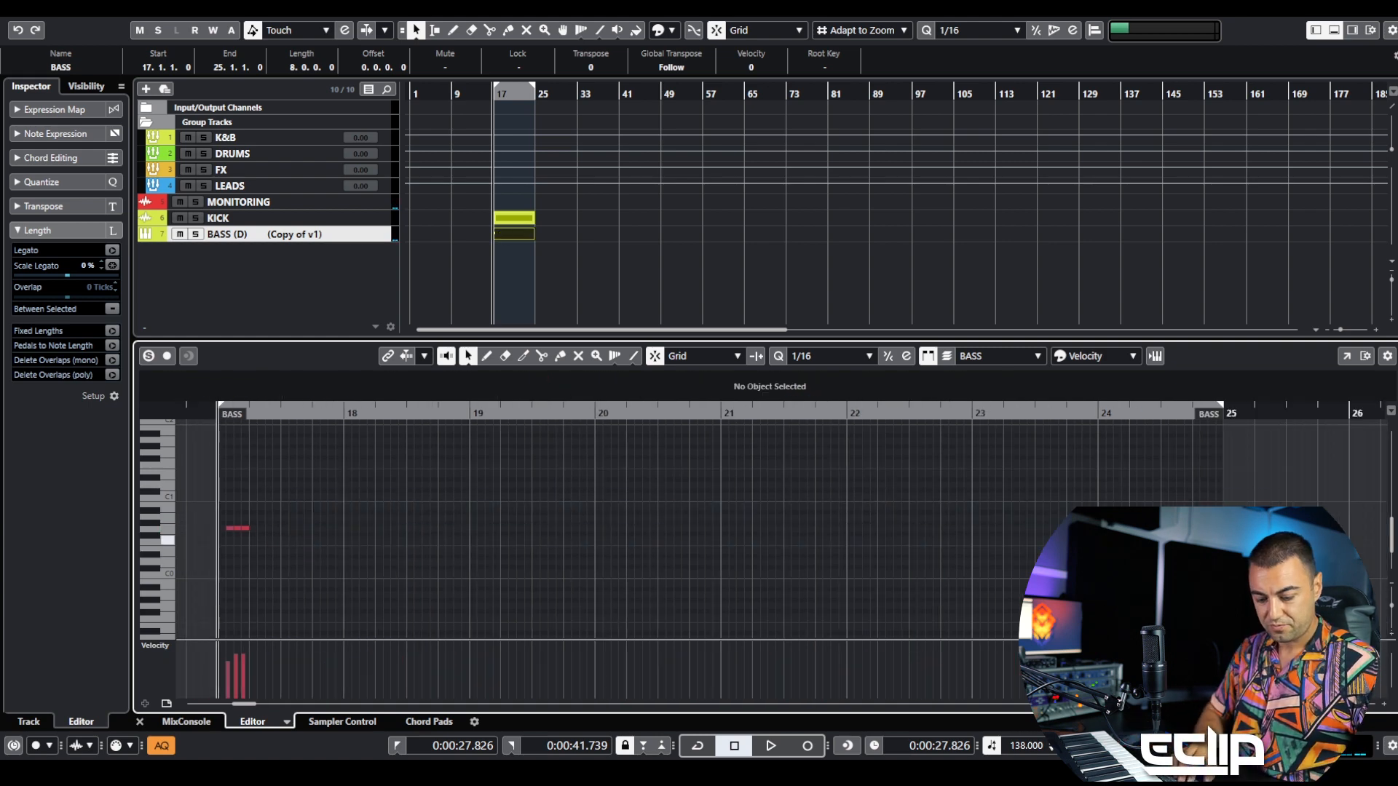
Repeatedly duplicate the three-note beat until it fills the BASS part from bar 17 to 25, play it back and close the editor.
key("ctrl+a")
key("ctrl+d")
key("ctrl+a")
key("ctrl+d")
key("ctrl+a")
key("ctrl+d")
key("ctrl+a")
key("ctrl+d")
key("ctrl+a")
key("ctrl+d")
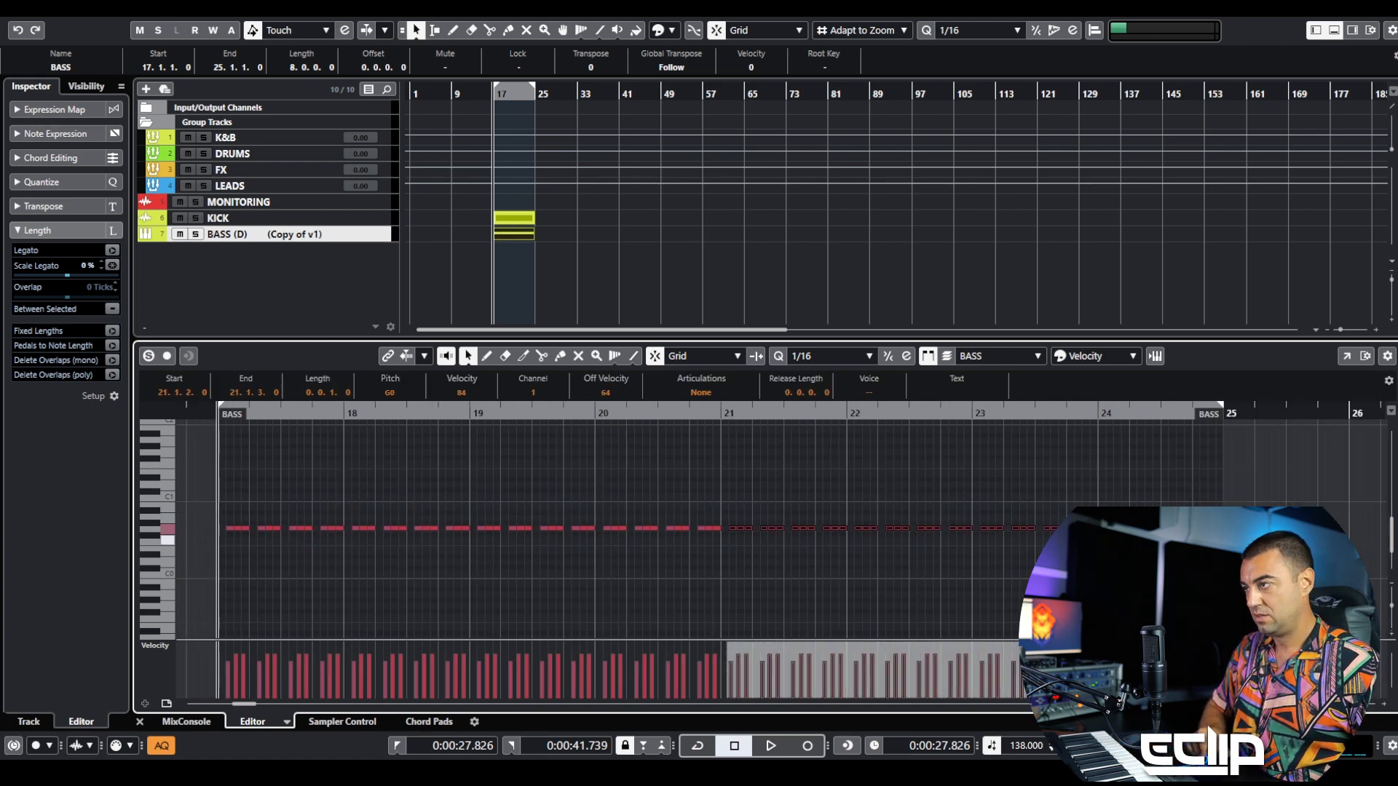
key("ctrl+a")
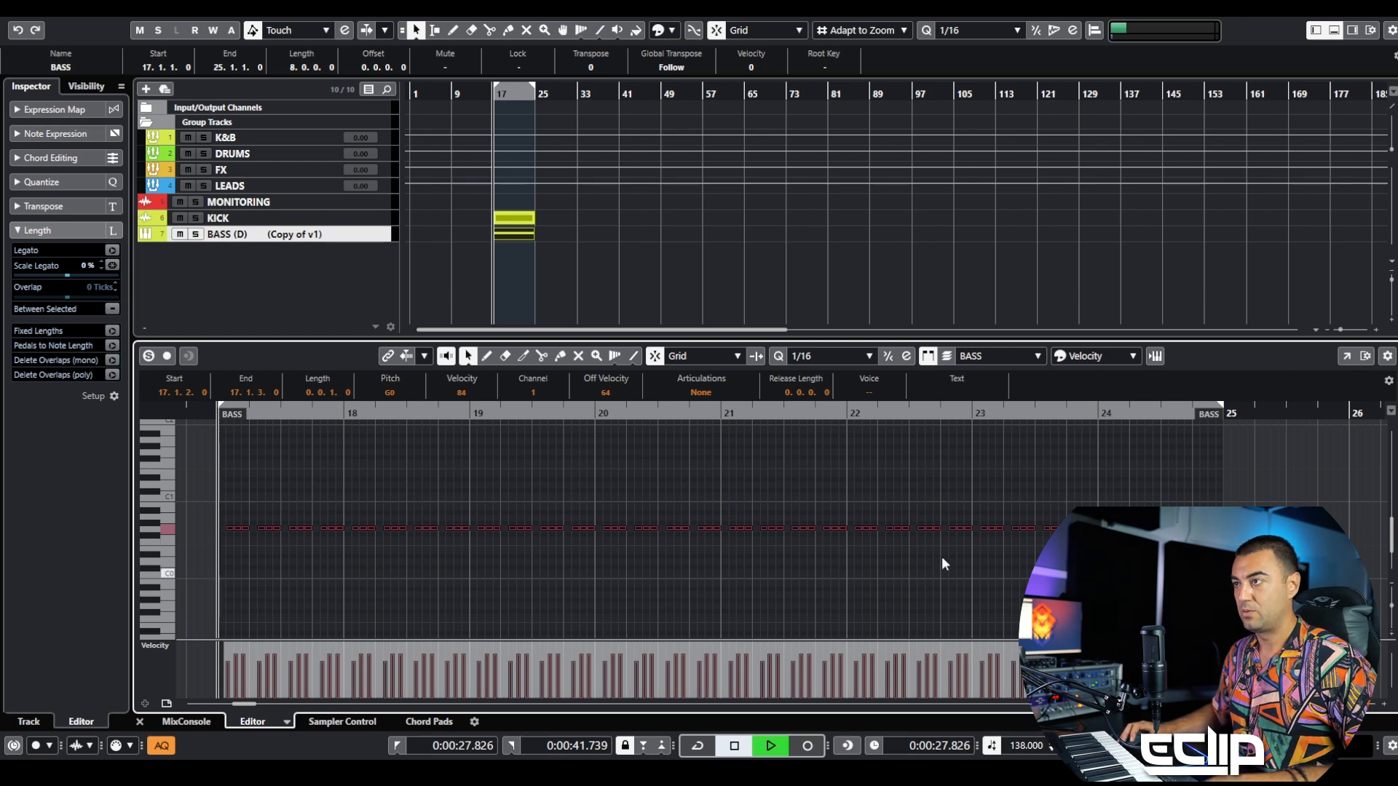
key("Return")
left_click(502, 405)
key("space")
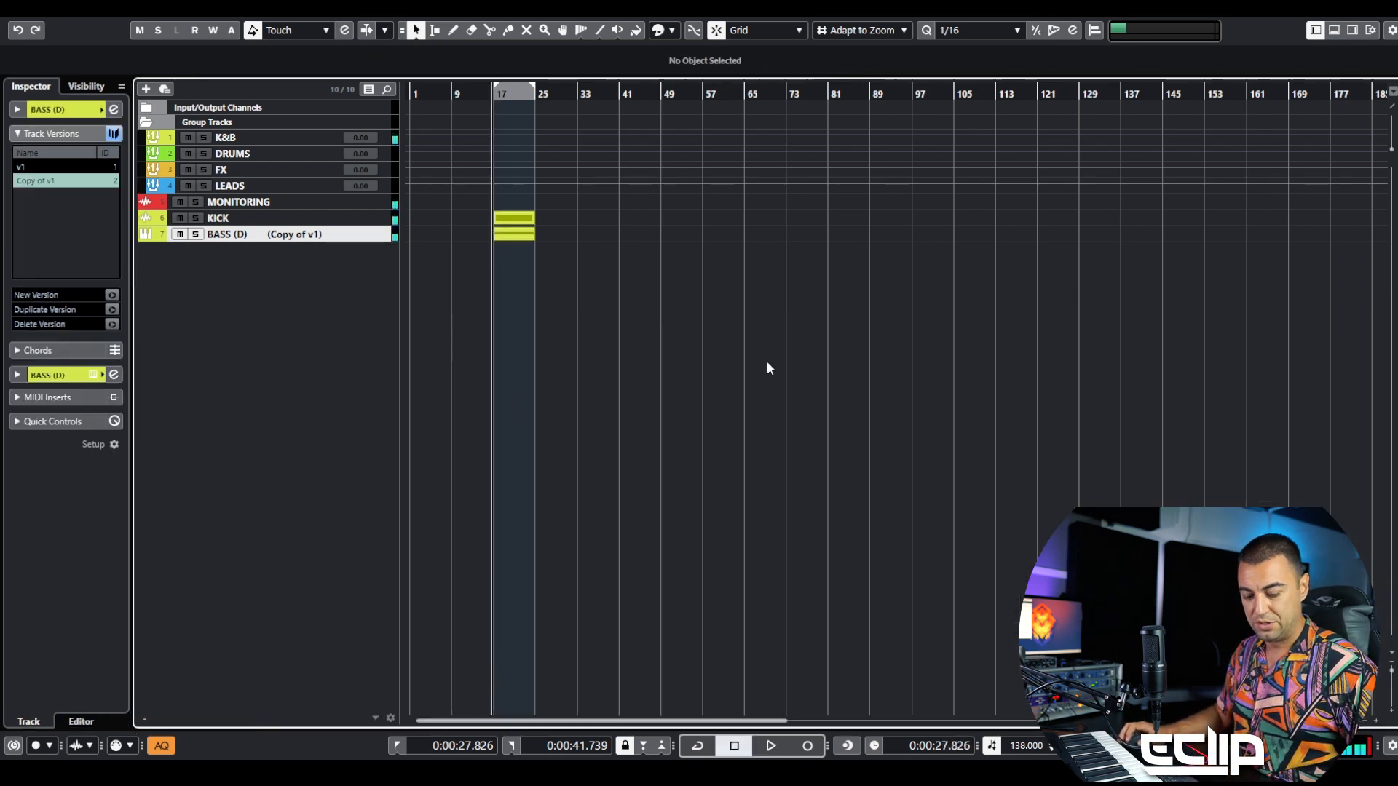
Set the output of the Vitamin insert on the BASS (D) track to 2.0 dB and close the plug-in.
left_click(66, 131)
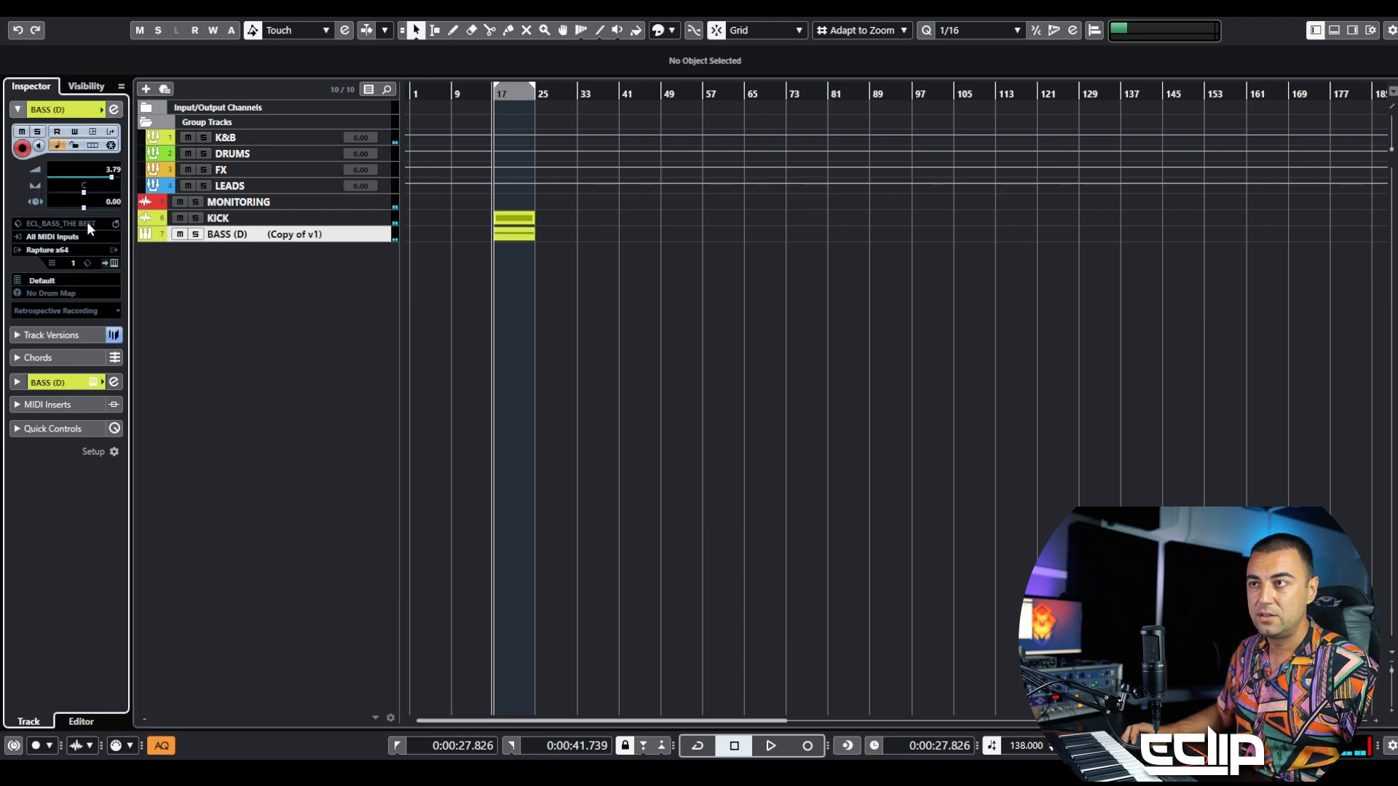
left_click(58, 381)
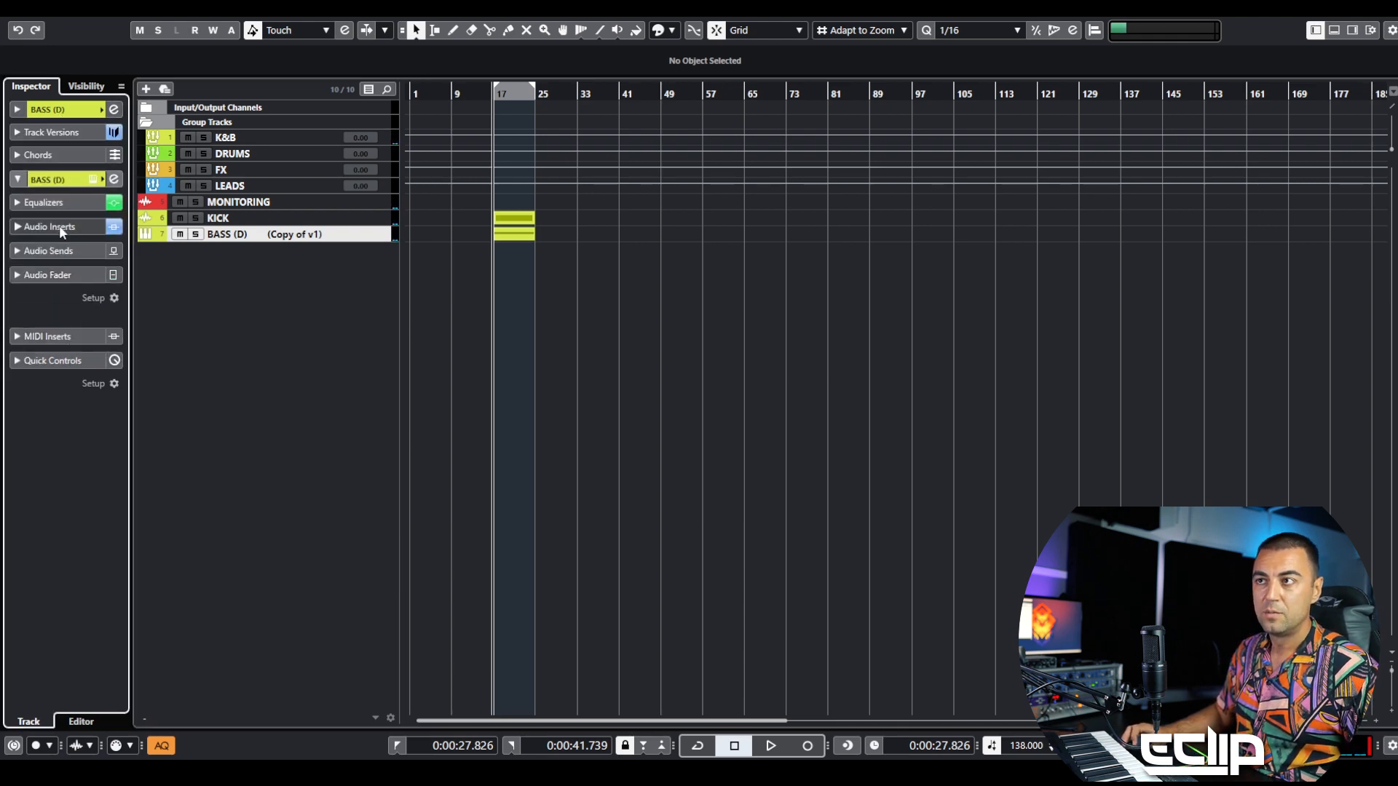
left_click(58, 225)
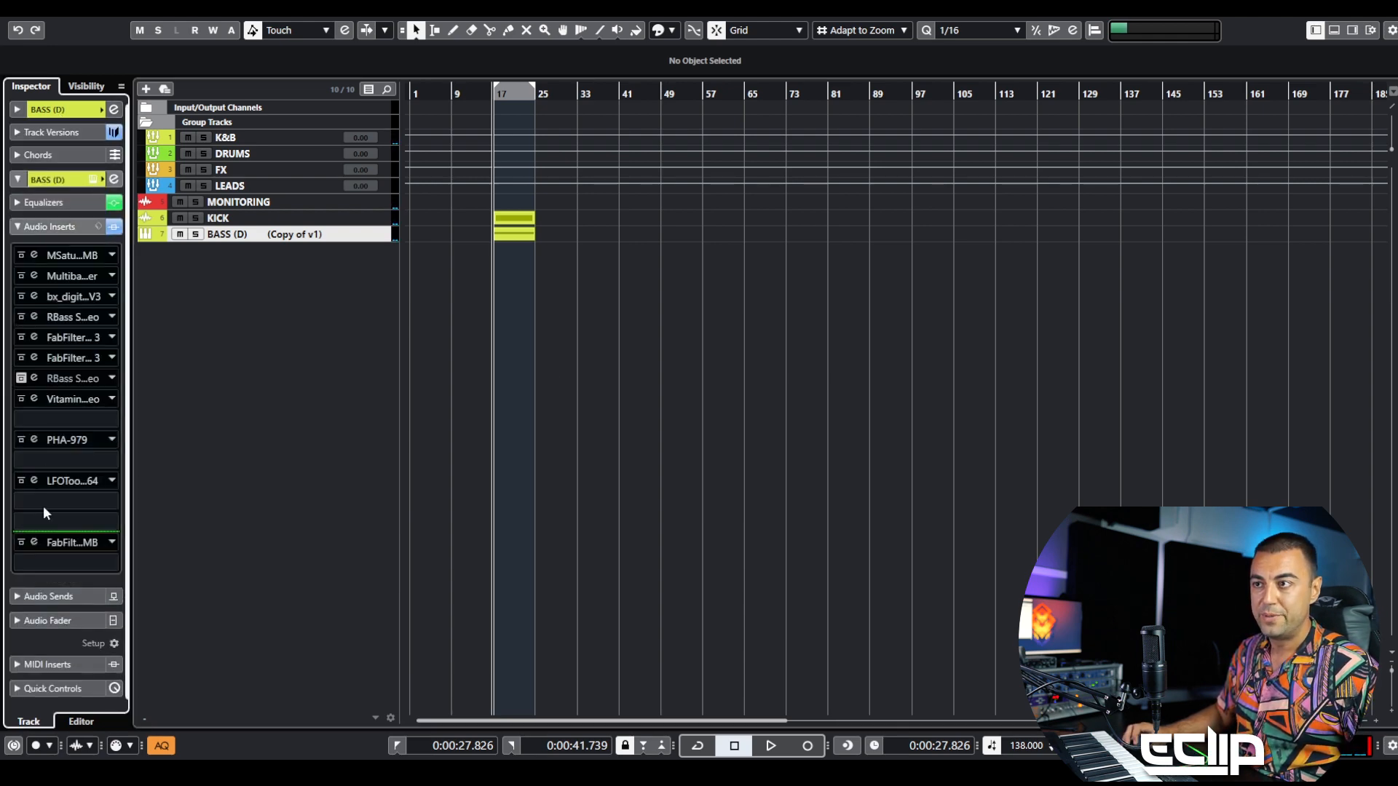
left_click(34, 398)
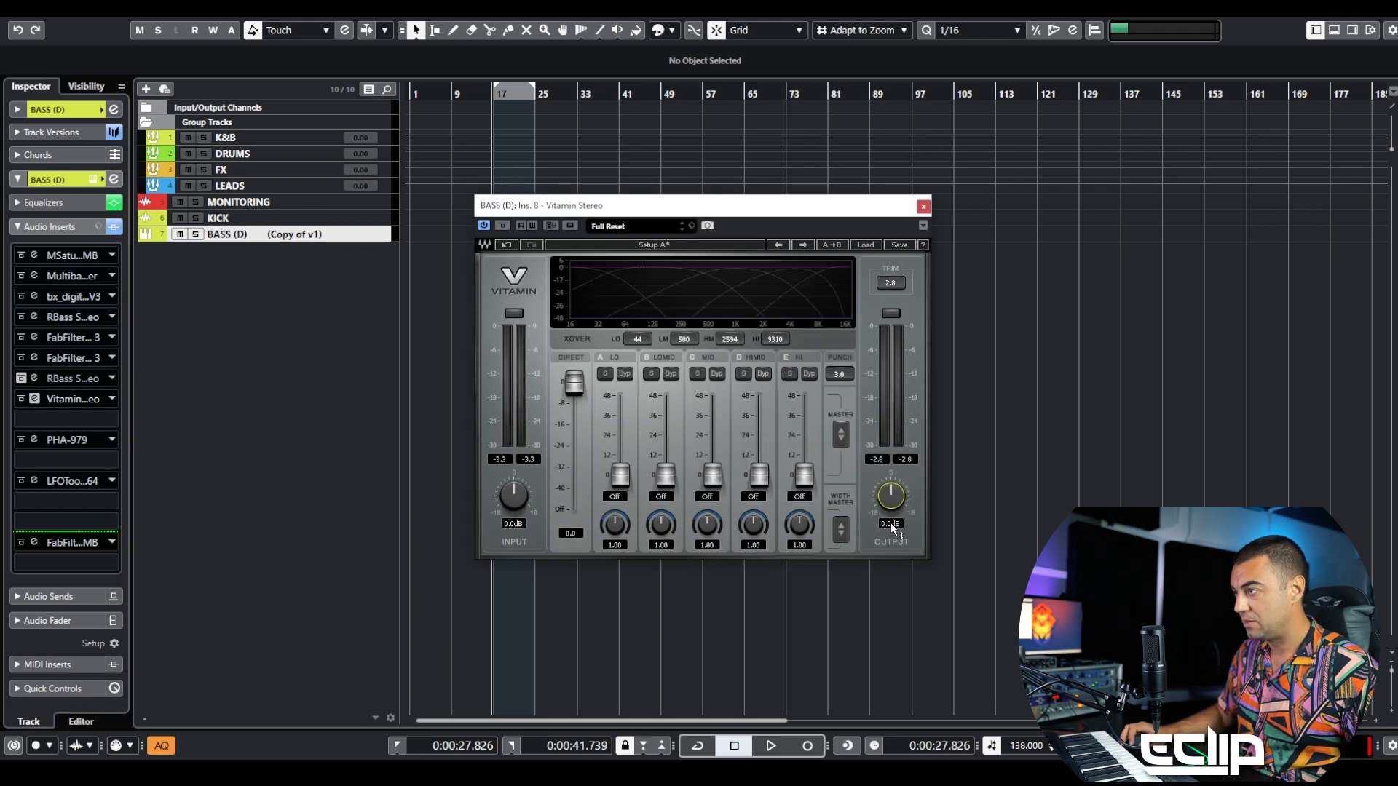
type("2")
key("Return")
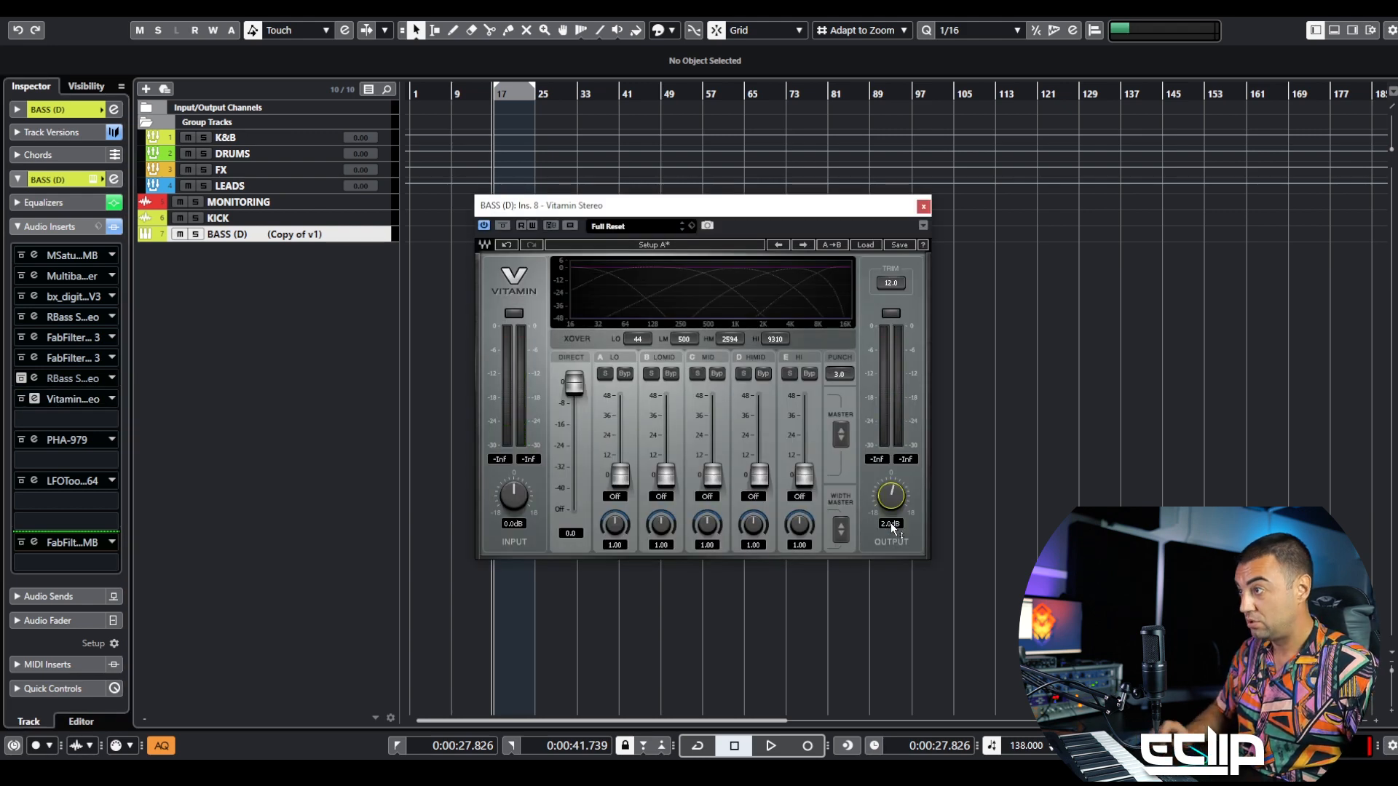
left_click(924, 208)
During playback, flatten the BASS (D) channel EQ by setting band 3 to about -0.2 dB and band 4 to about 0.4 dB.
left_click(751, 457)
key("space")
key("e")
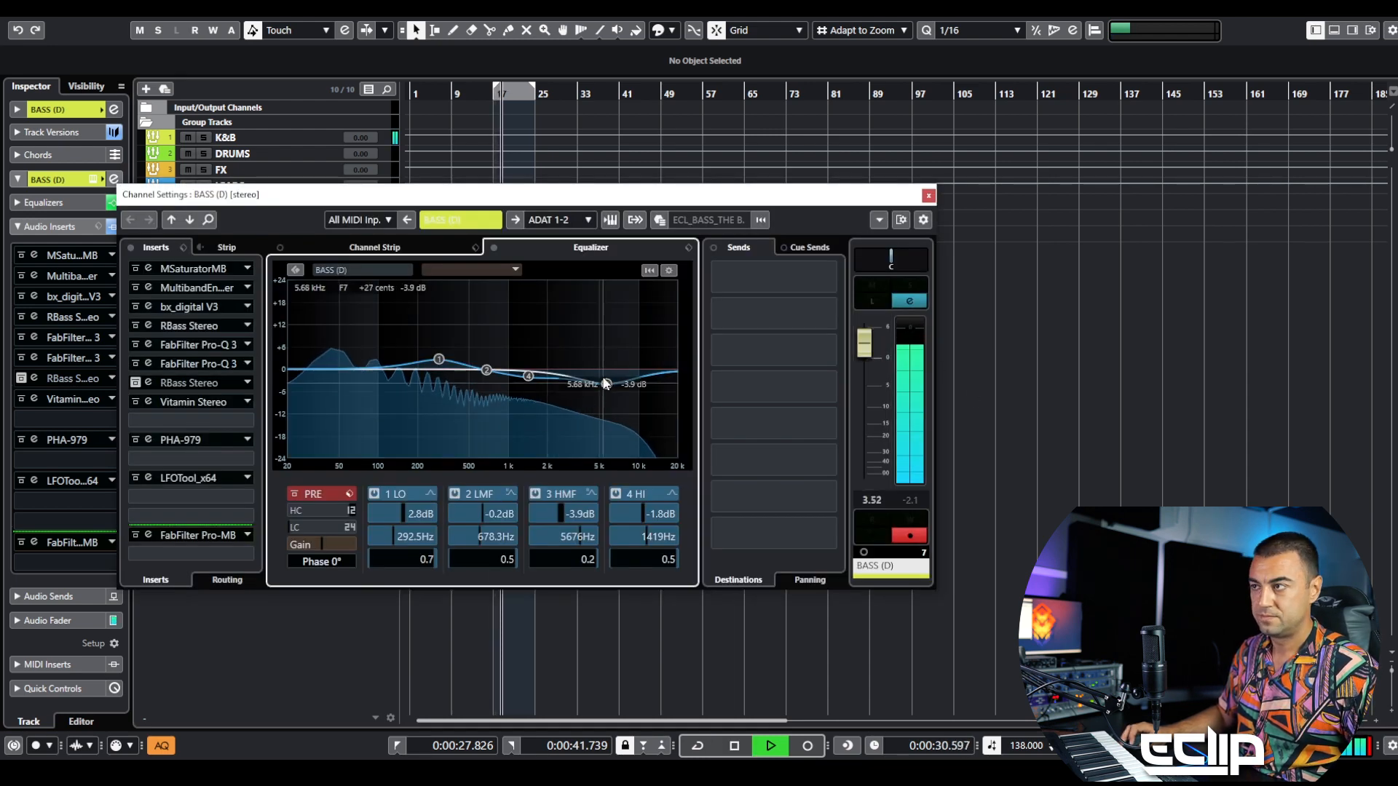
left_click_drag(605, 384, 529, 366)
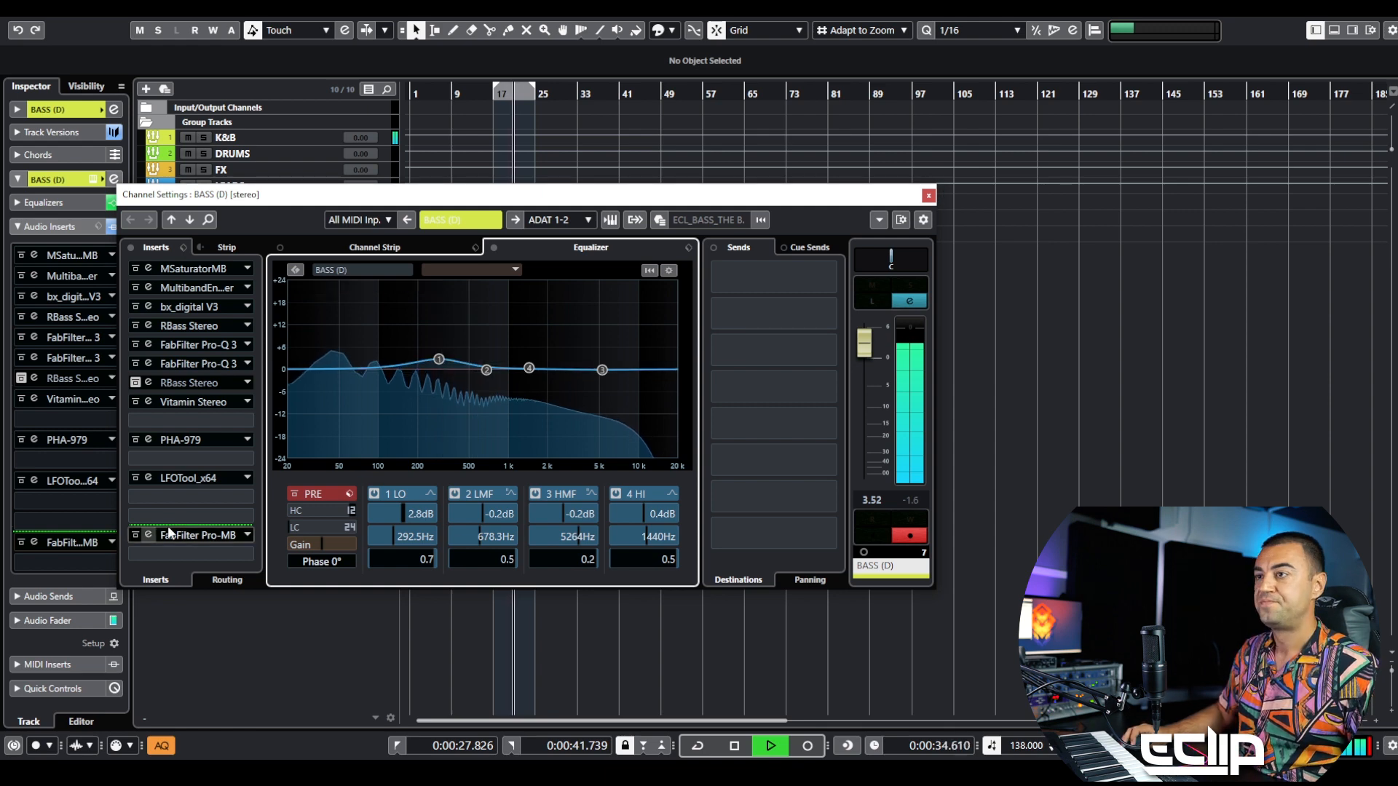
key("space")
Adjust the phase in the PHA-979 insert to about 9.6 degrees during playback, then close the plug-in and the channel settings.
left_click(149, 440)
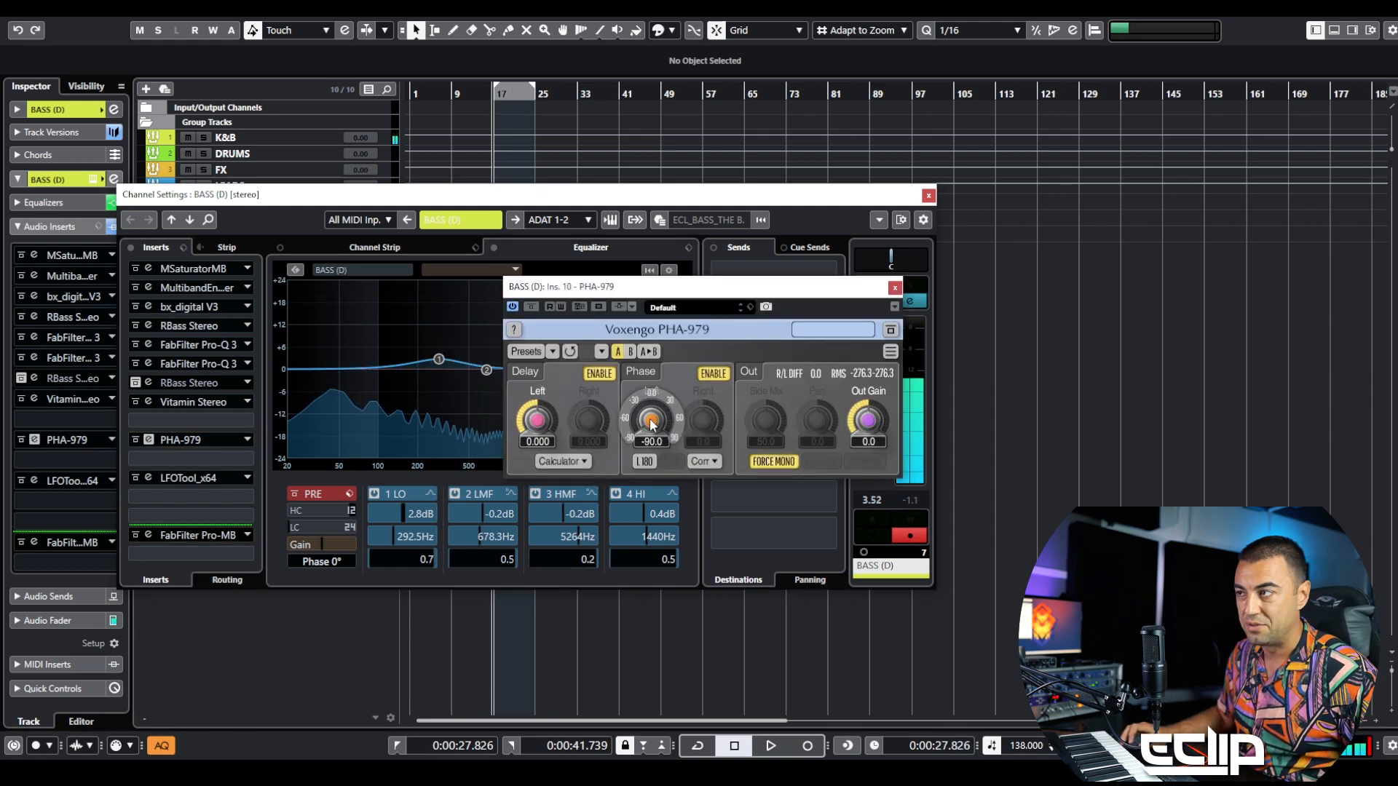
key("space")
mouse_move(652, 424)
left_mouse_down()
mouse_move(652, 294)
mouse_move(652, 397)
left_mouse_up()
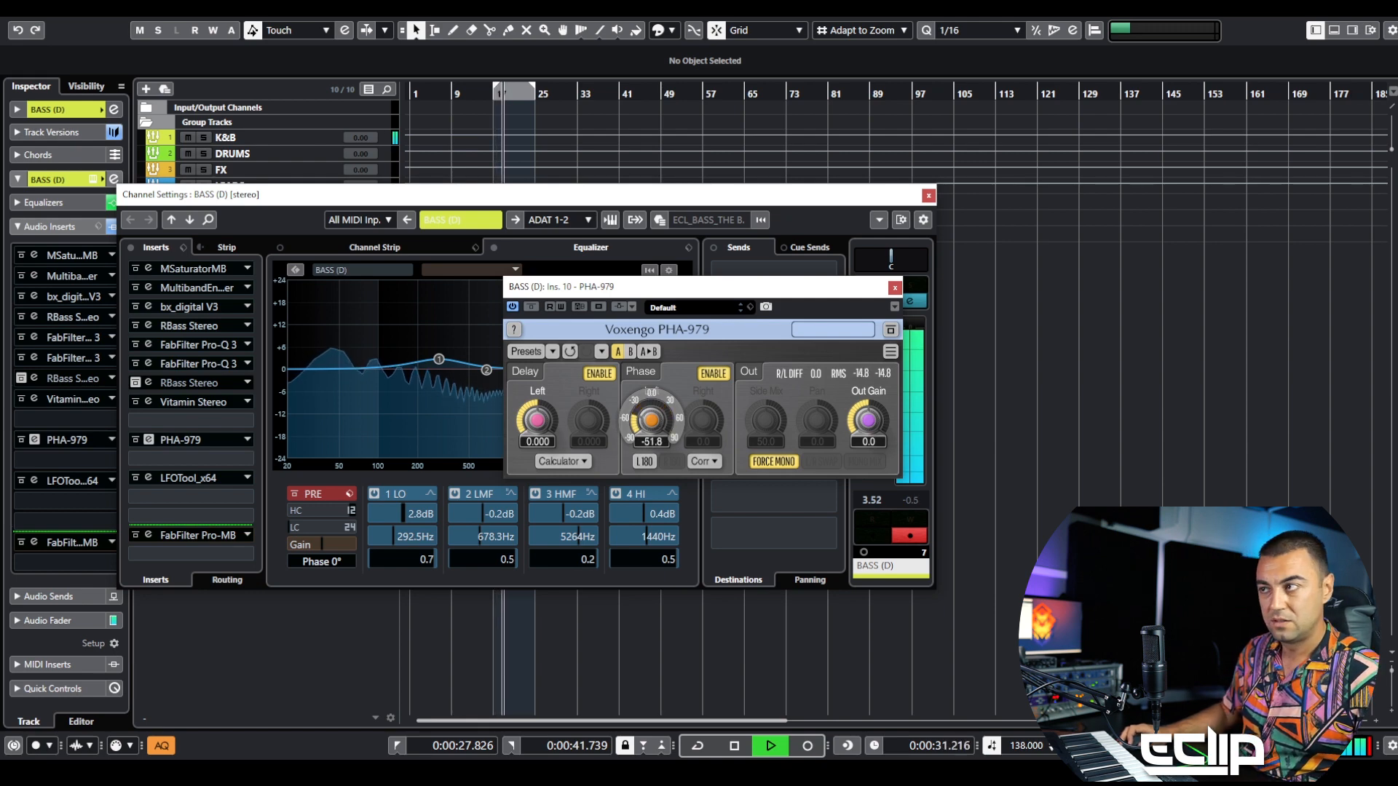
left_click_drag(652, 325, 651, 304)
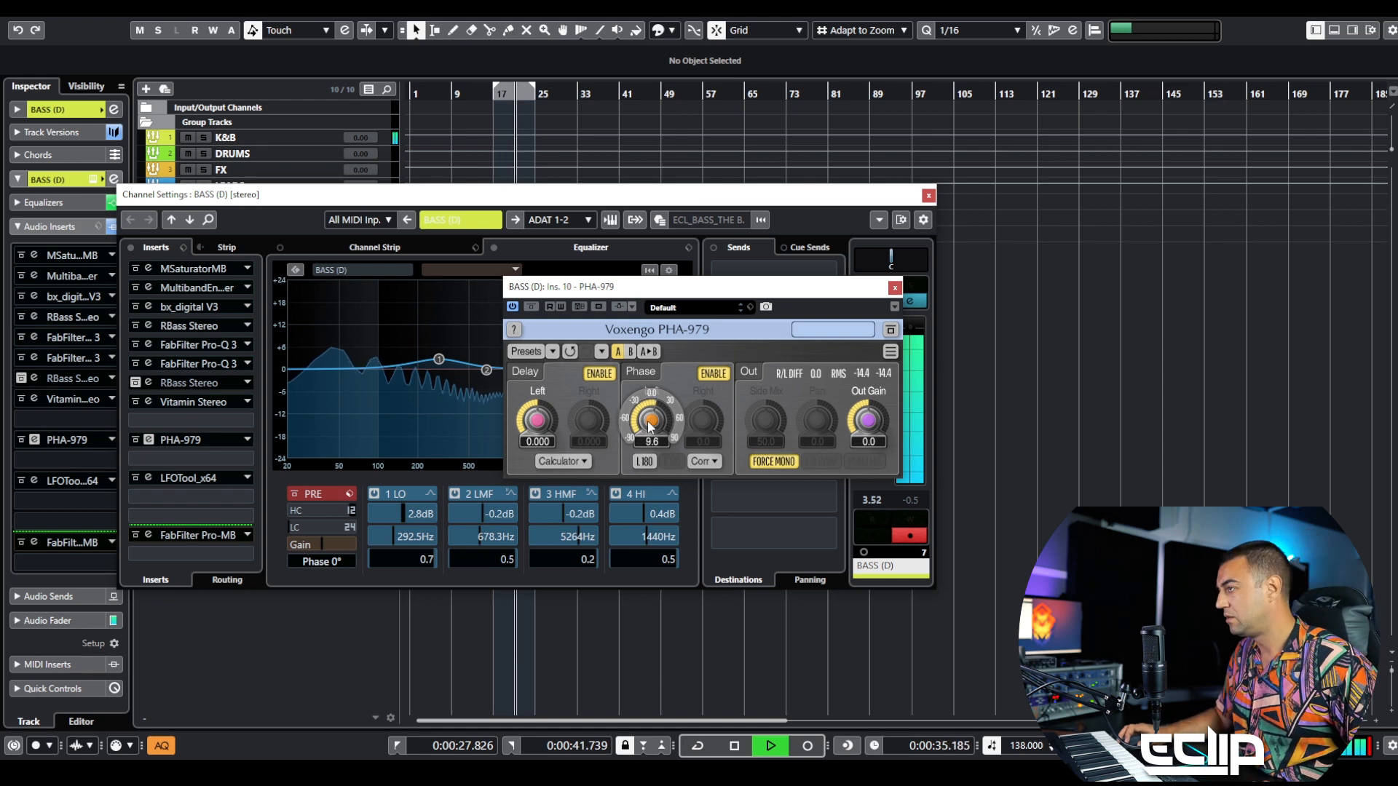
key("space")
left_click(895, 287)
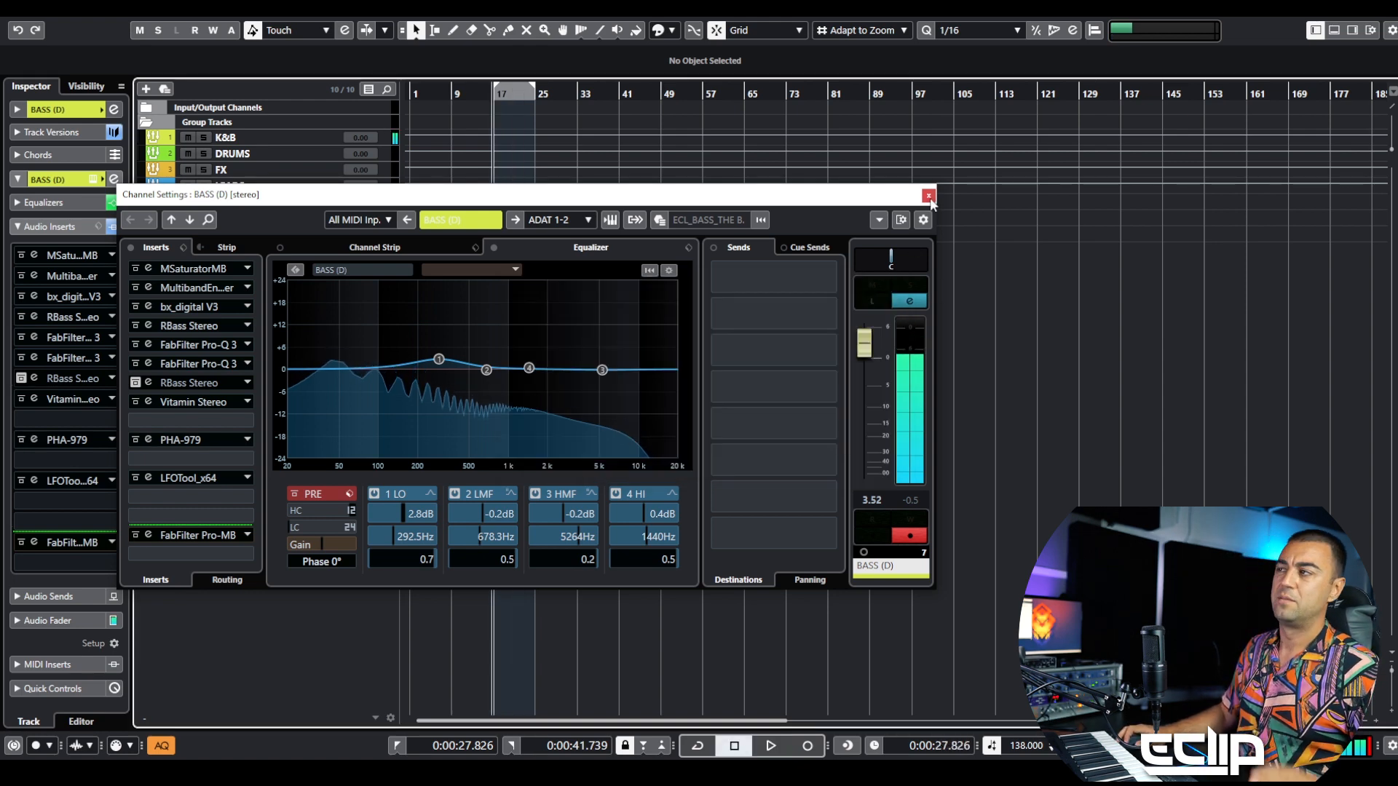
left_click(929, 198)
Search for ESSAY in Everything, open the GROOVE TEMPLATE 01 - ESSAY folder beside the arrangement and enter its 138 subfolder.
key("h")
key("h")
key("h")
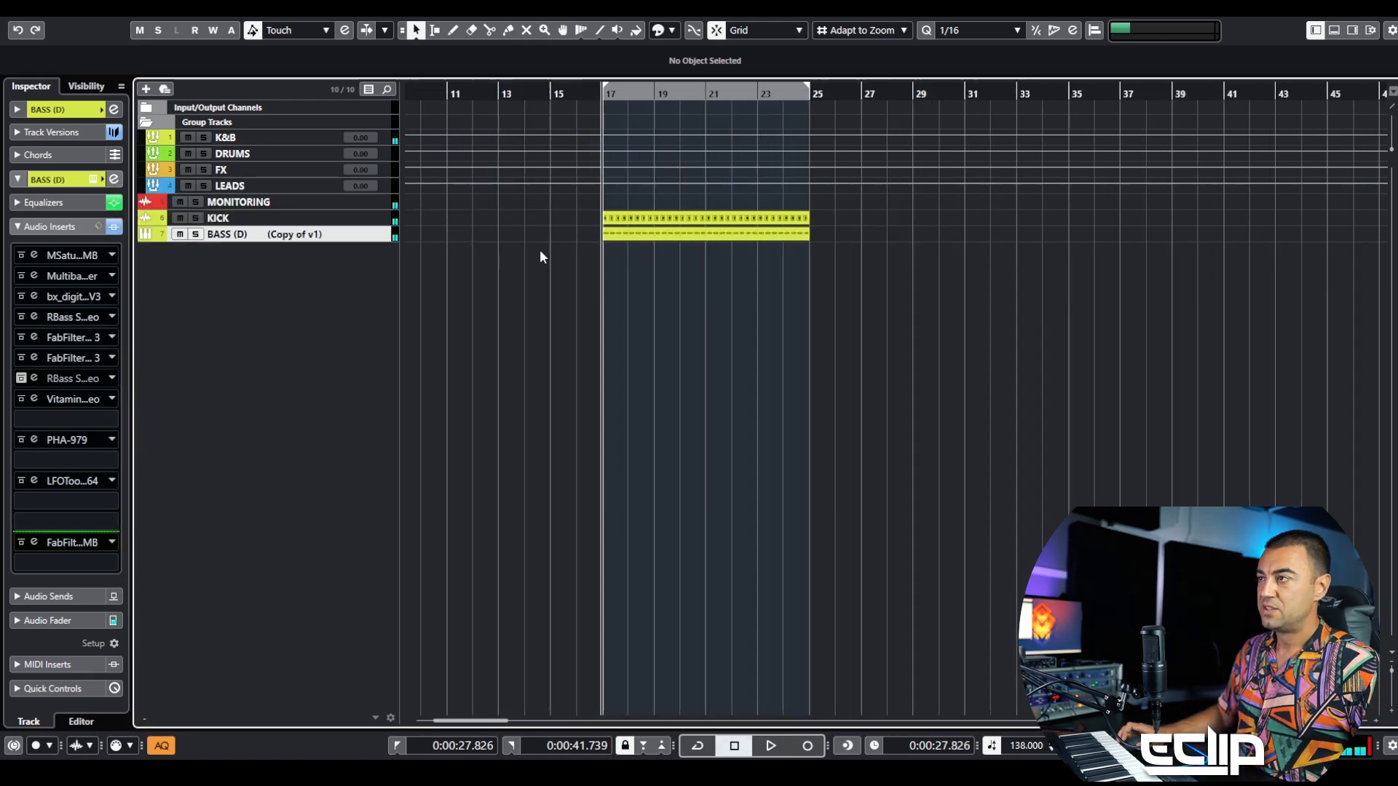
key("ctrl+space")
type("ESS")
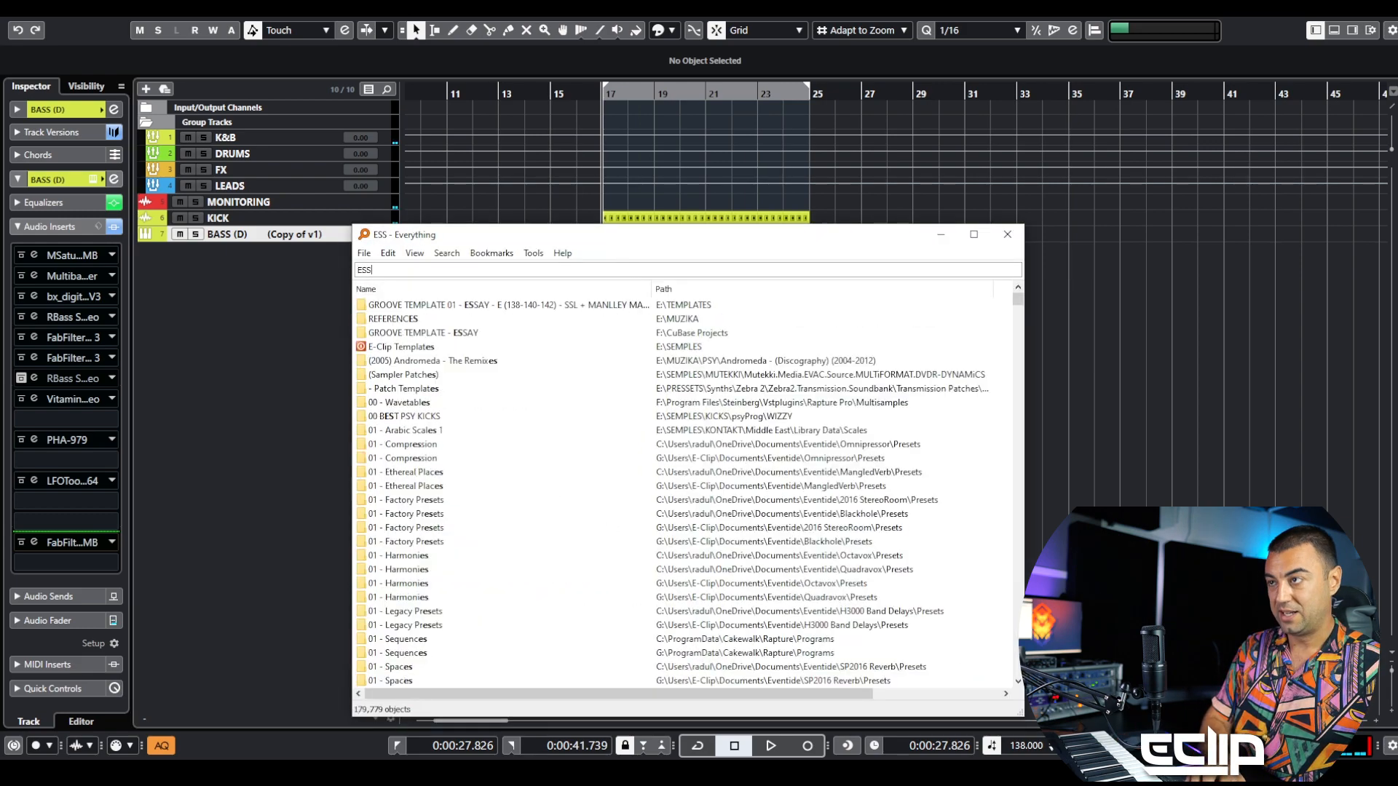
type("AY")
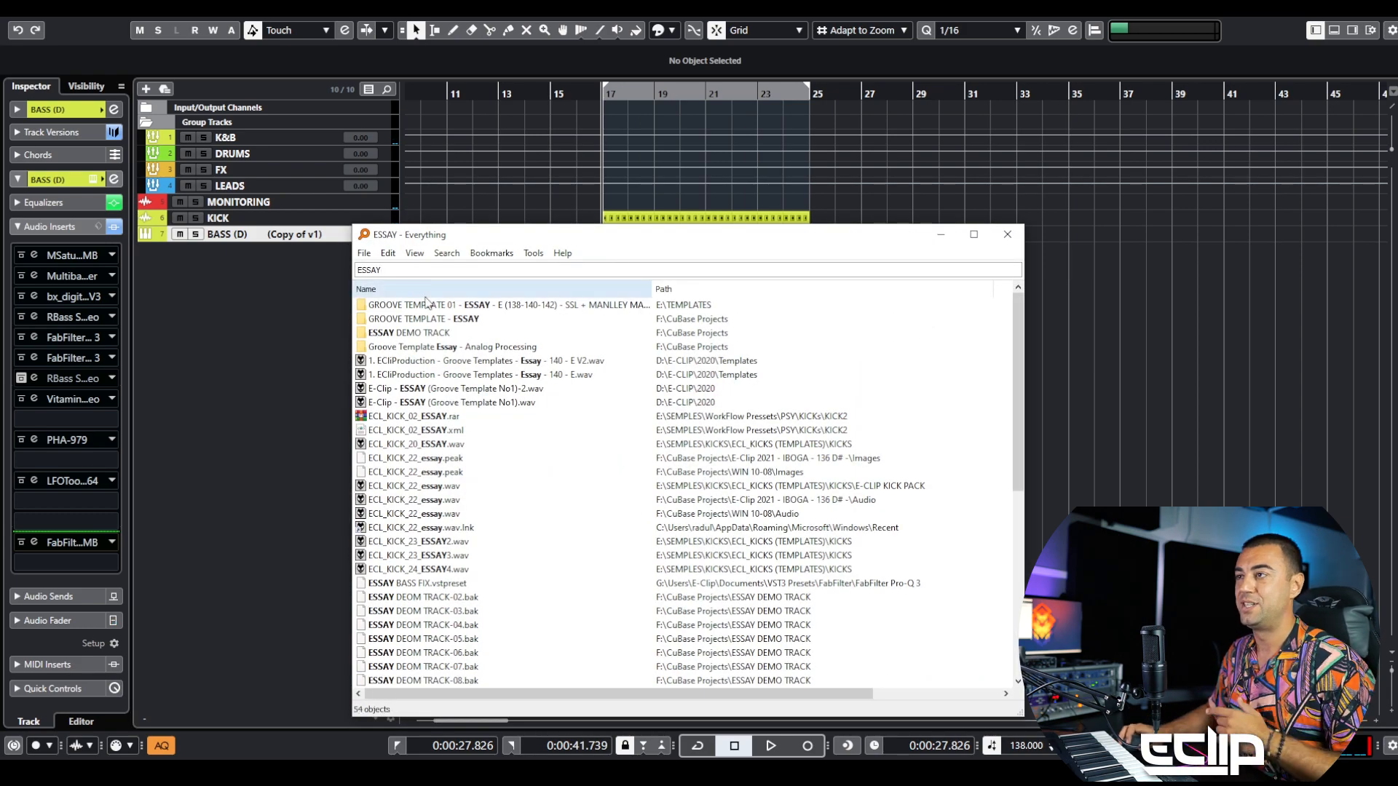
key("Down")
key("Return")
left_click(456, 235)
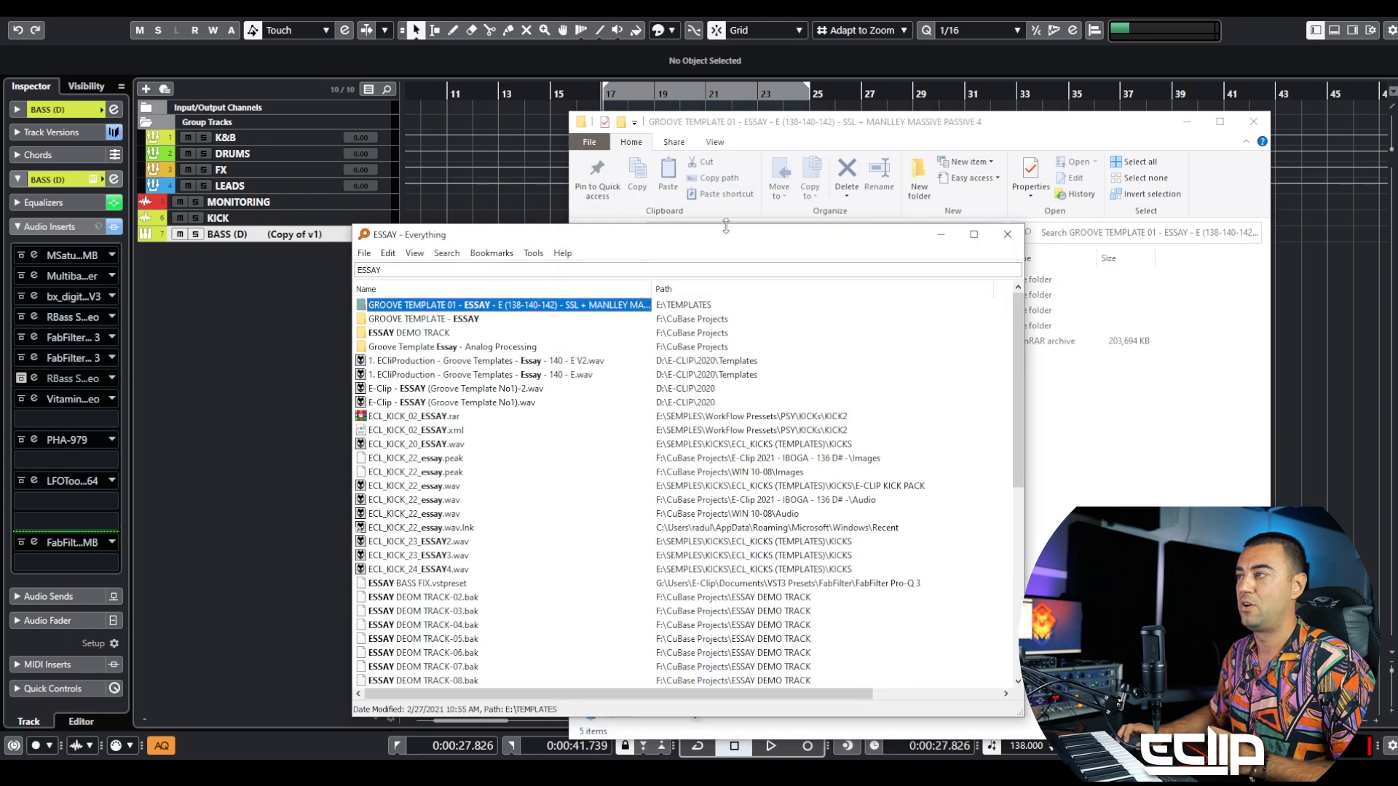
left_click(954, 234)
left_click_drag(912, 124, 1151, 97)
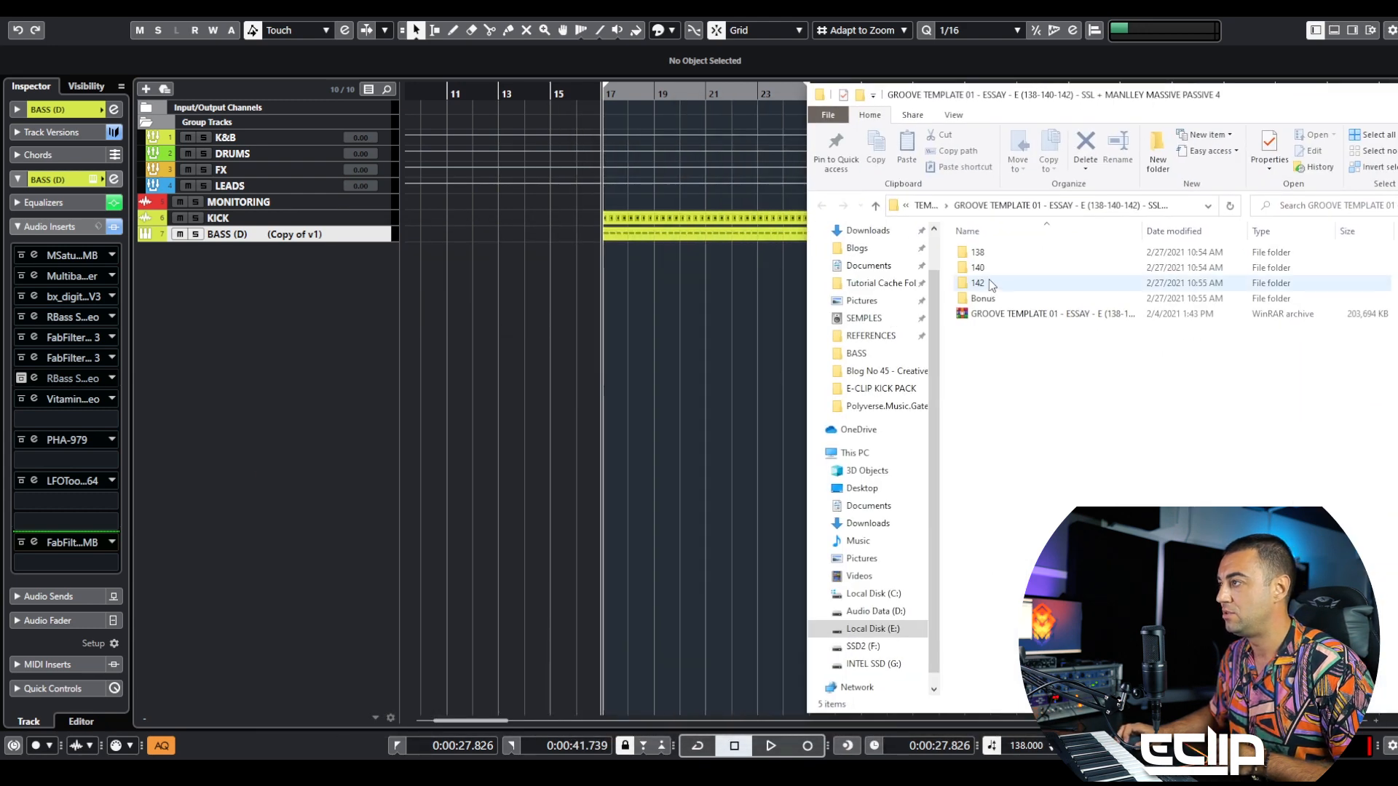
double_click(1001, 255)
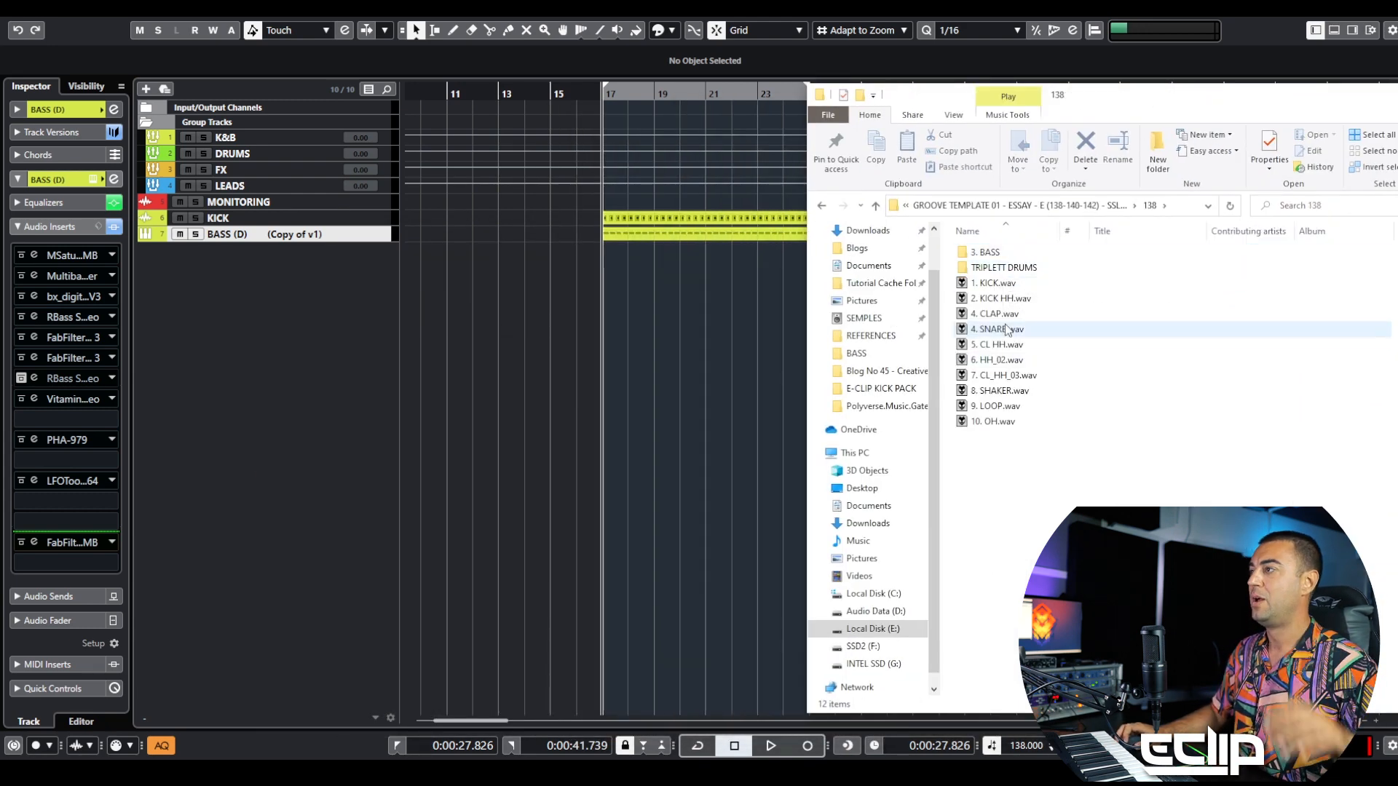
Import the samples from 4. CLAP.wav through 10. OH.wav below the BASS (D) track at bar 17, copying all files to the project folder.
left_click(999, 316)
left_click(991, 422, "shift")
left_click_drag(983, 330, 615, 252)
left_click(750, 409)
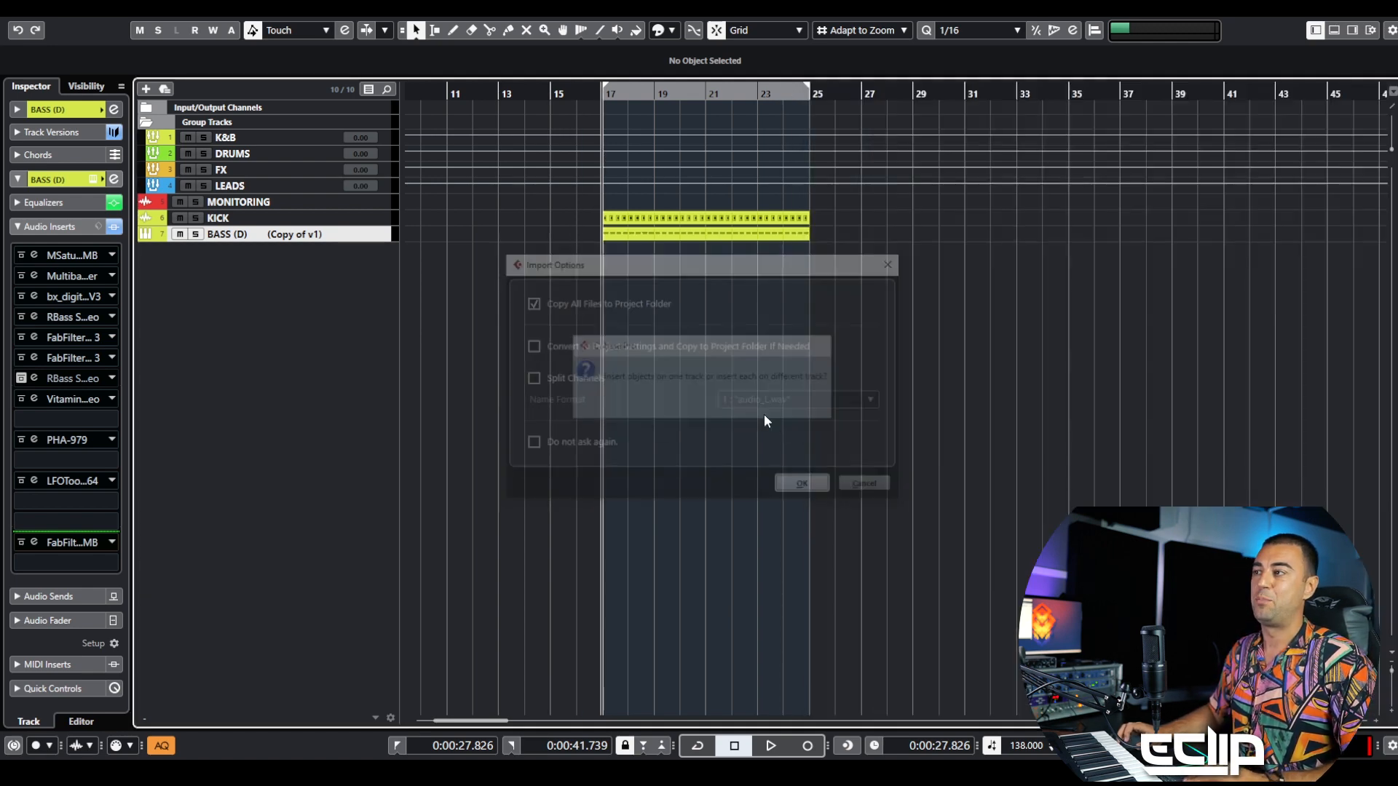
left_click(804, 487)
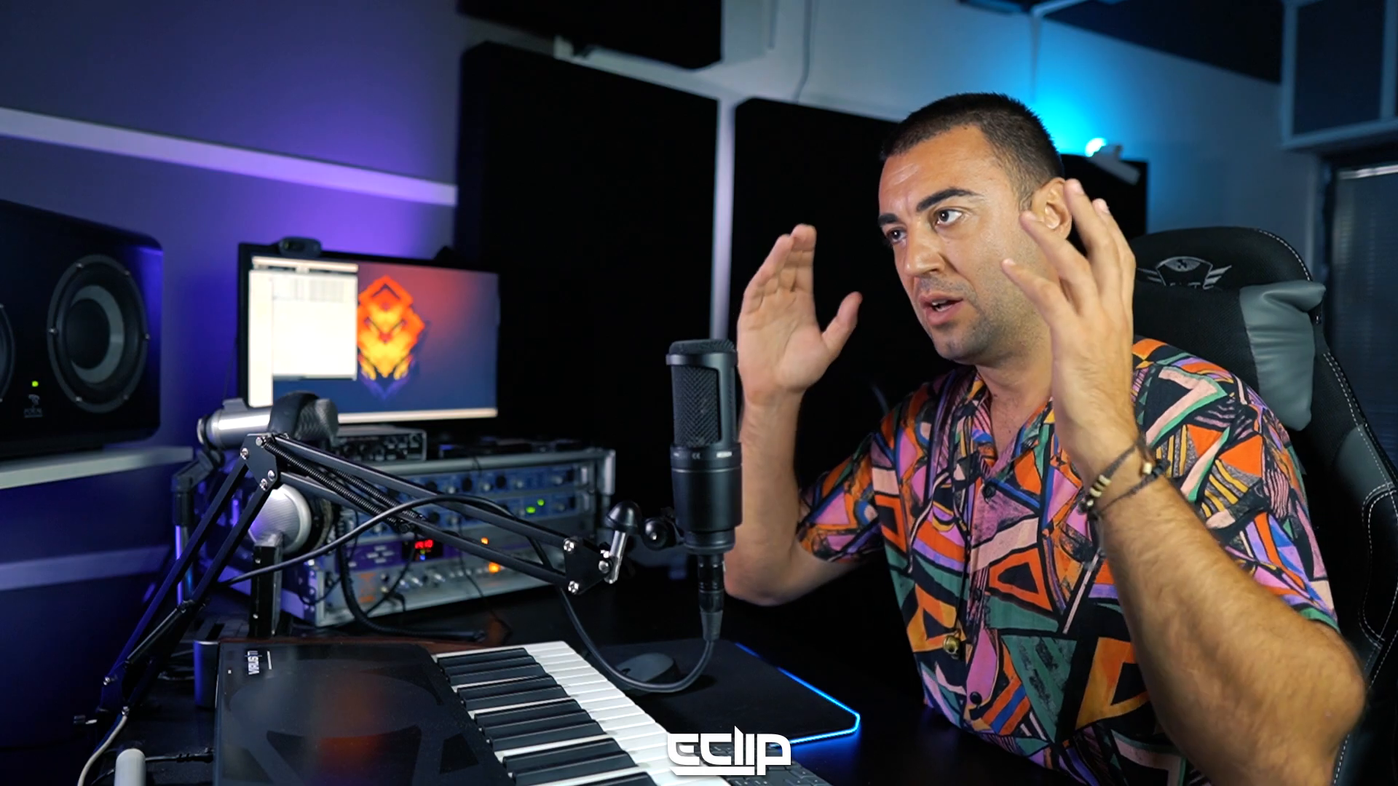